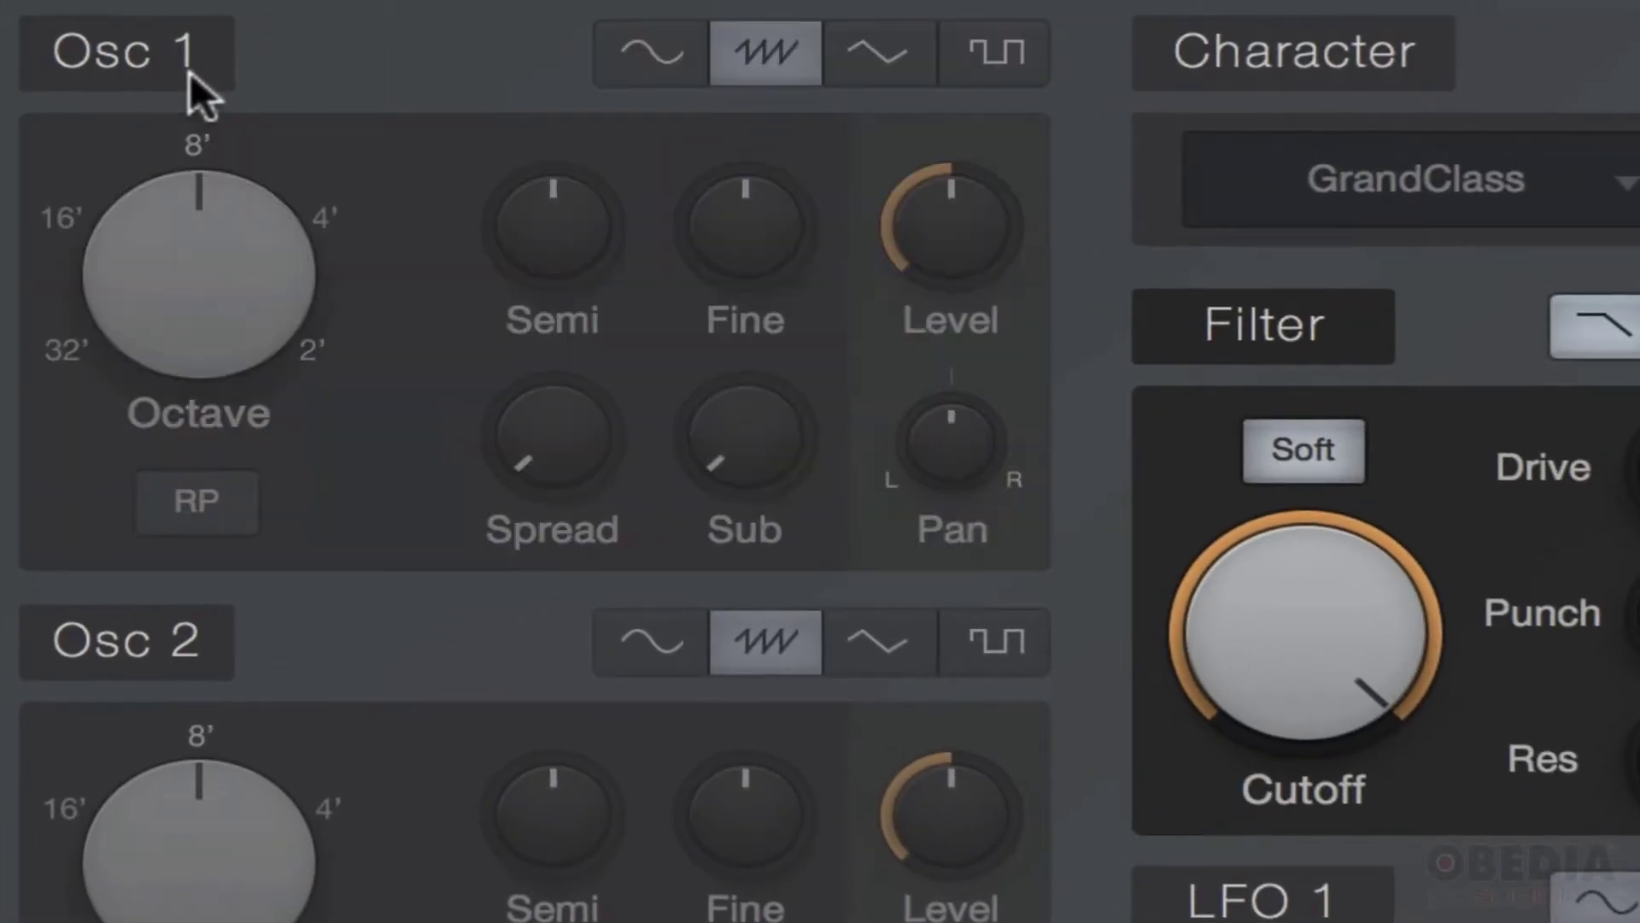
Enable the first oscillator and bring up the Mai Tai instrument editor from the track header
click(190, 72)
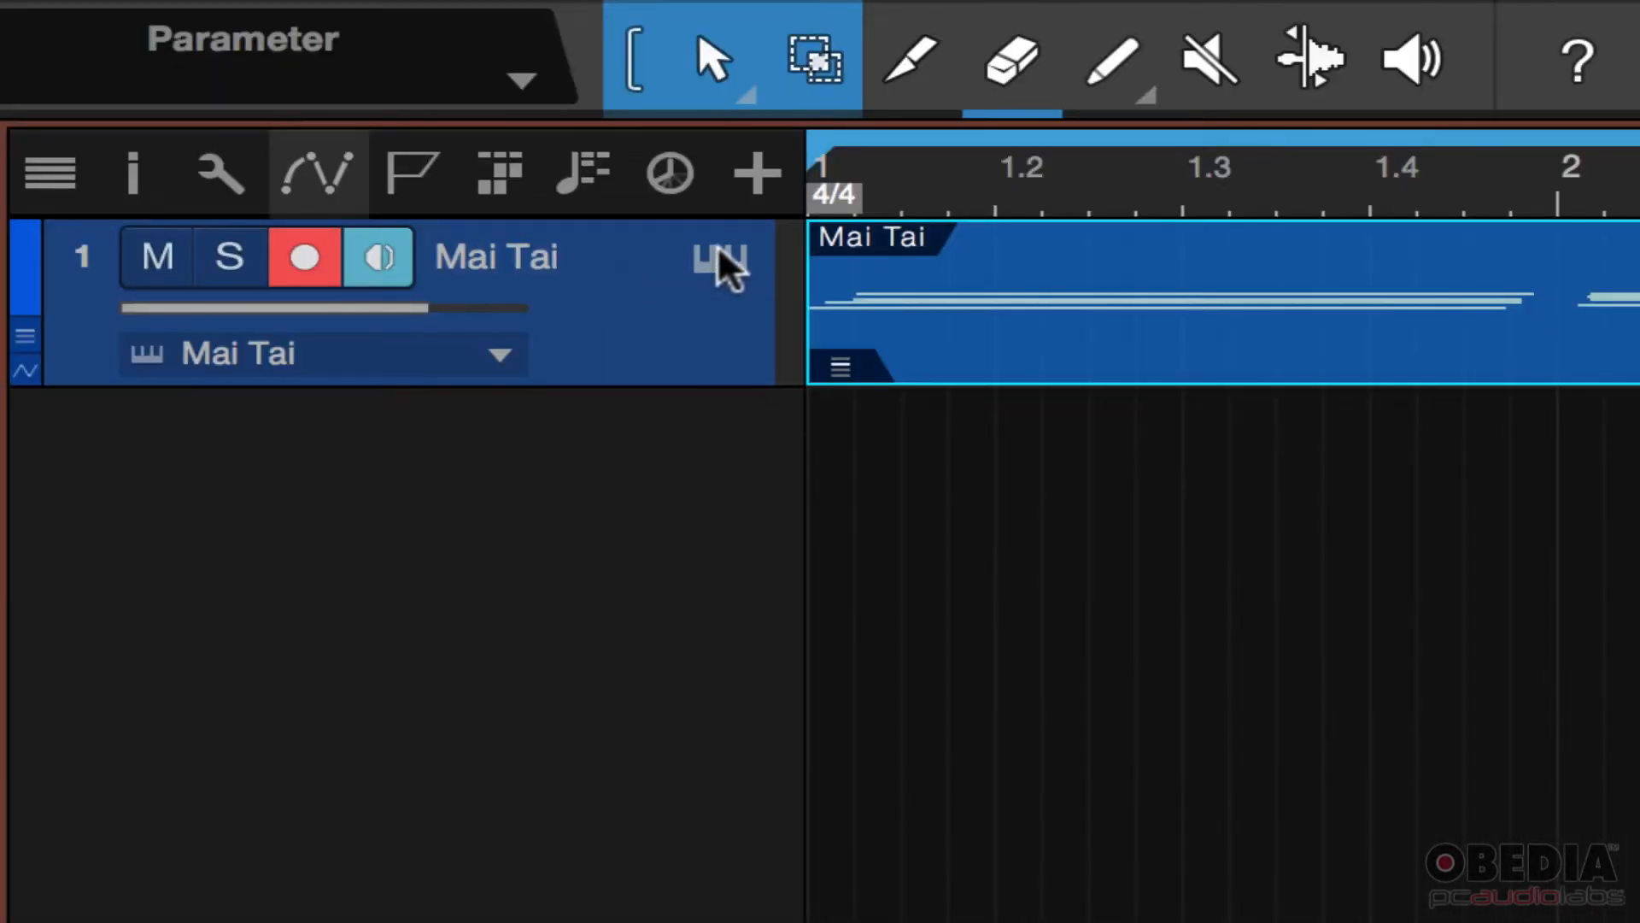
click(718, 245)
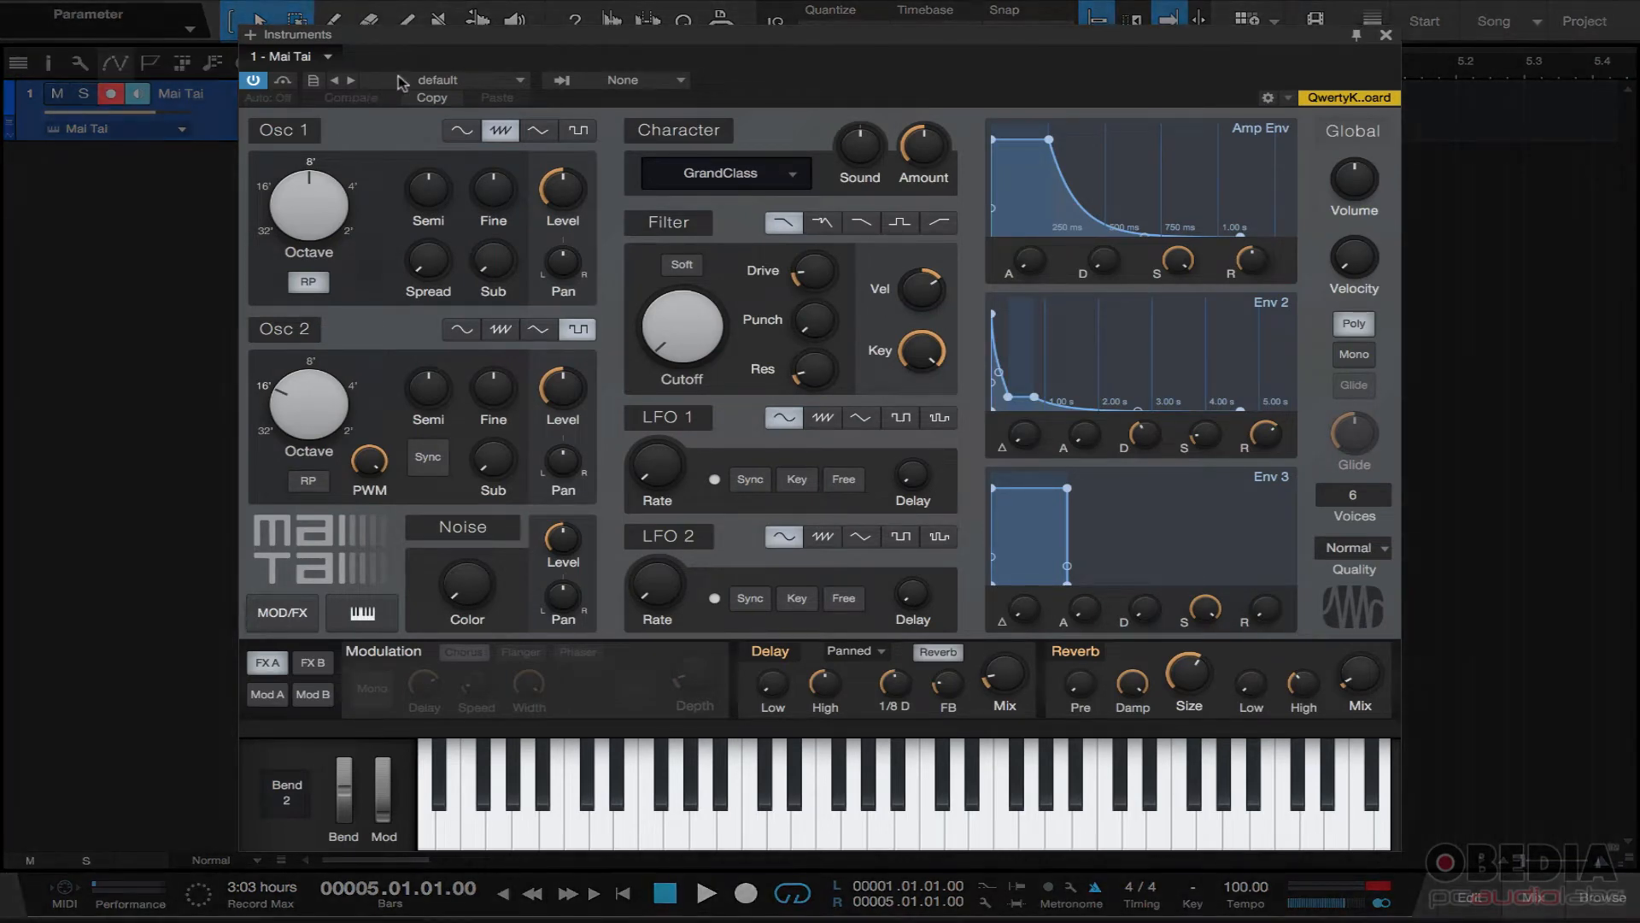
Load the '+ init' preset from the Mai Tai preset list, leaving cutoff at 20.00 kHz
click(449, 79)
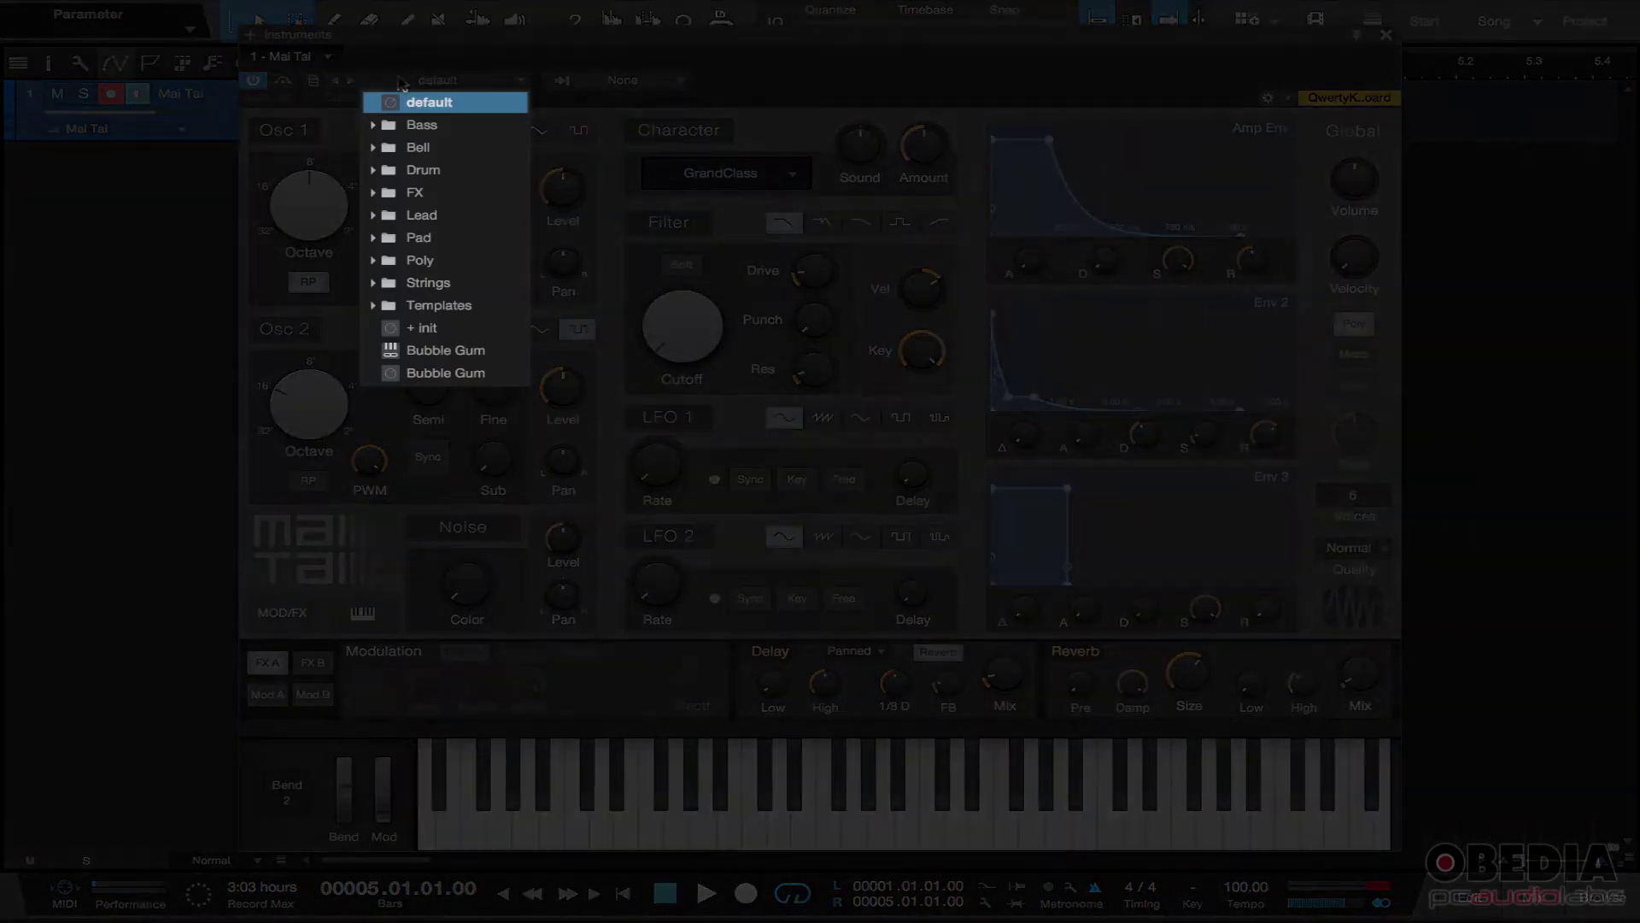
click(442, 329)
click(442, 331)
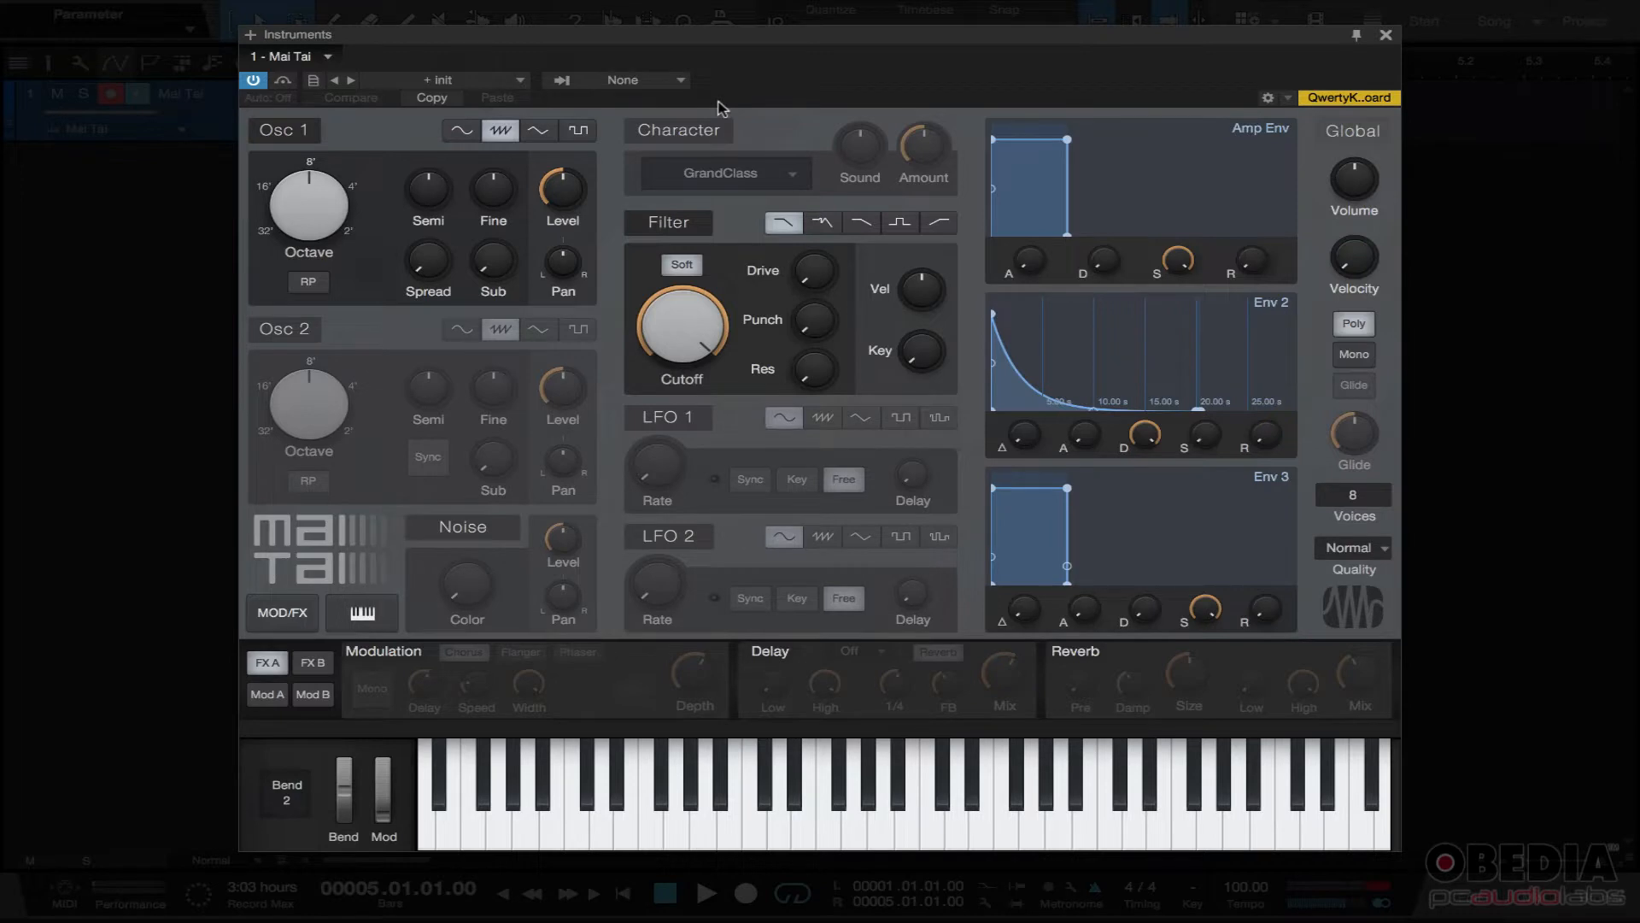
drag(690, 35, 689, 38)
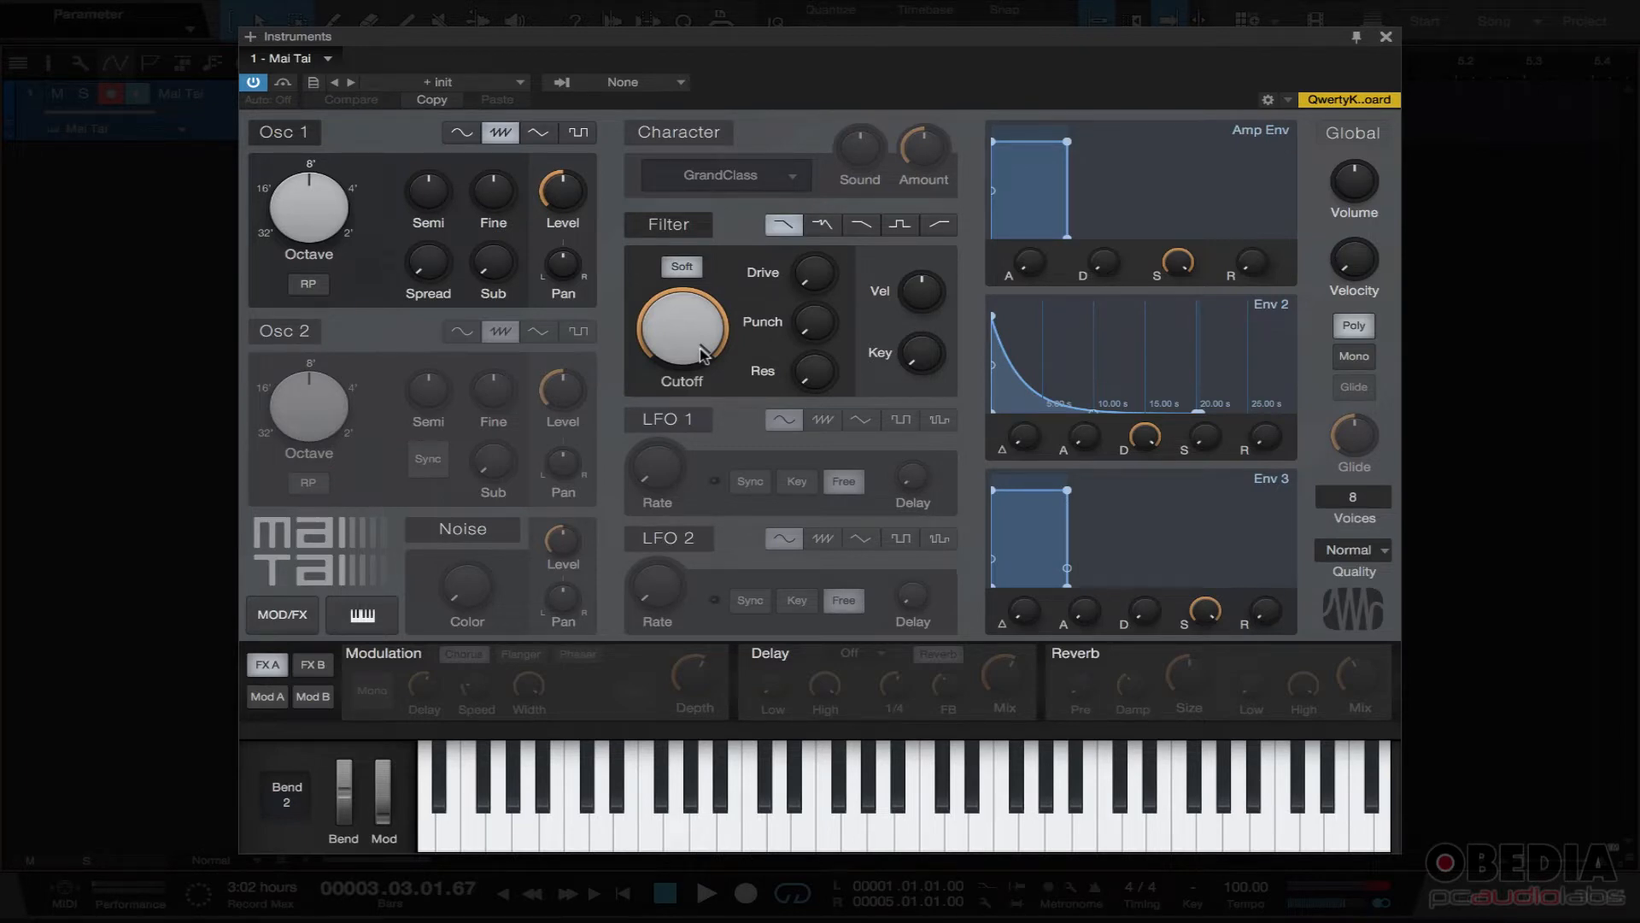
During playback, sweep the Mai Tai cutoff down to about 8 kHz and back up
key(space)
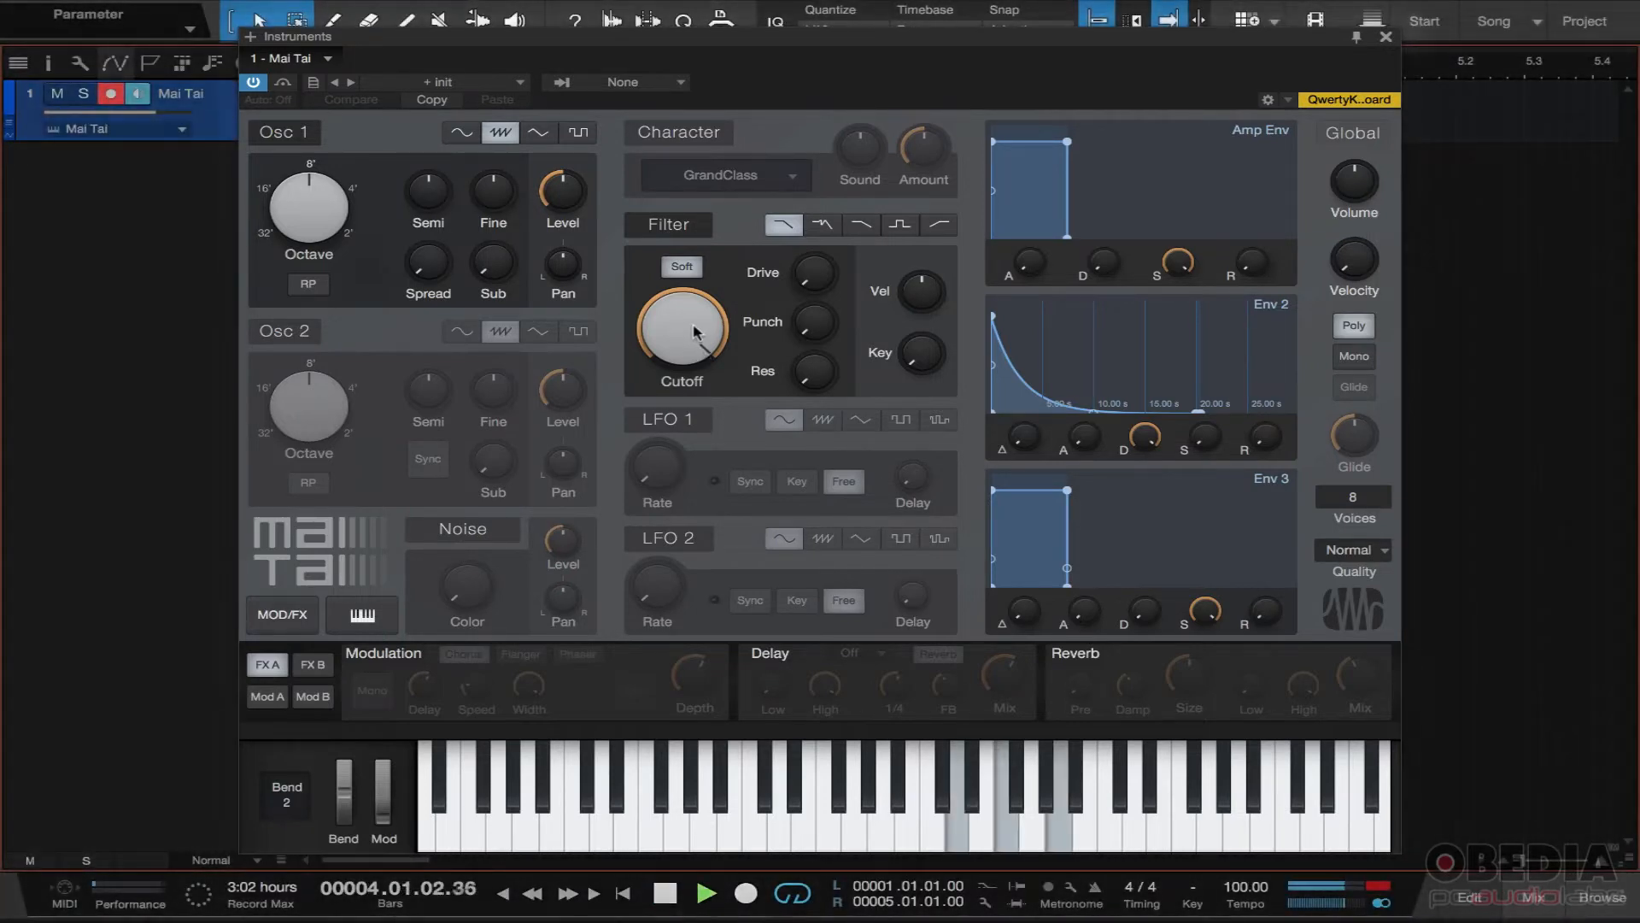
drag(692, 316, 719, 427)
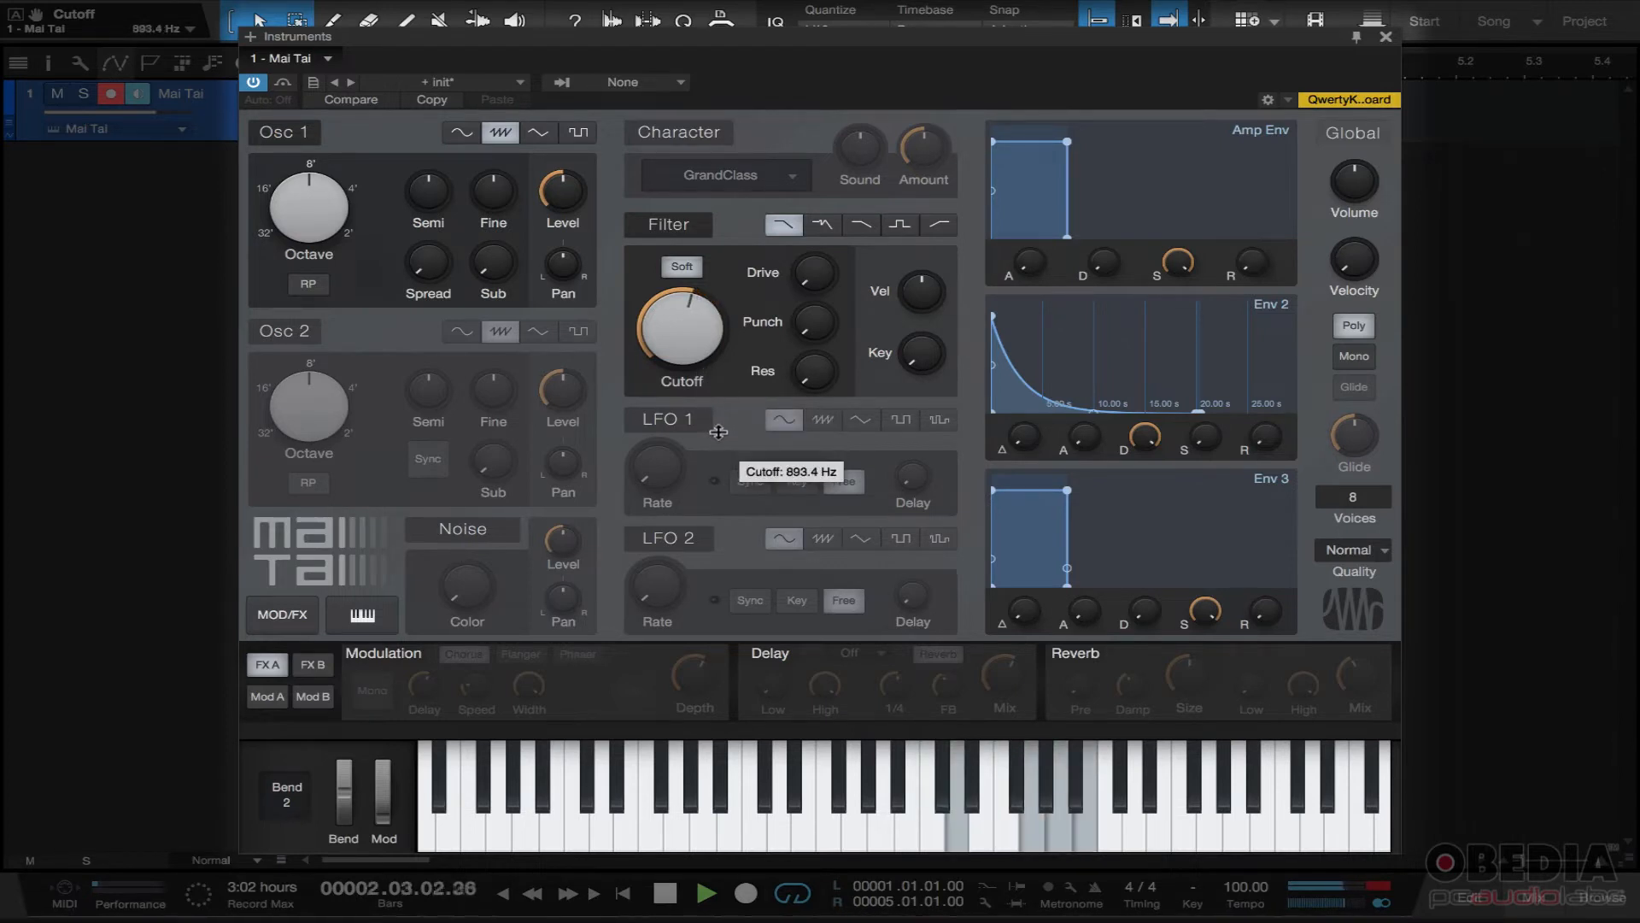
drag(719, 425, 699, 297)
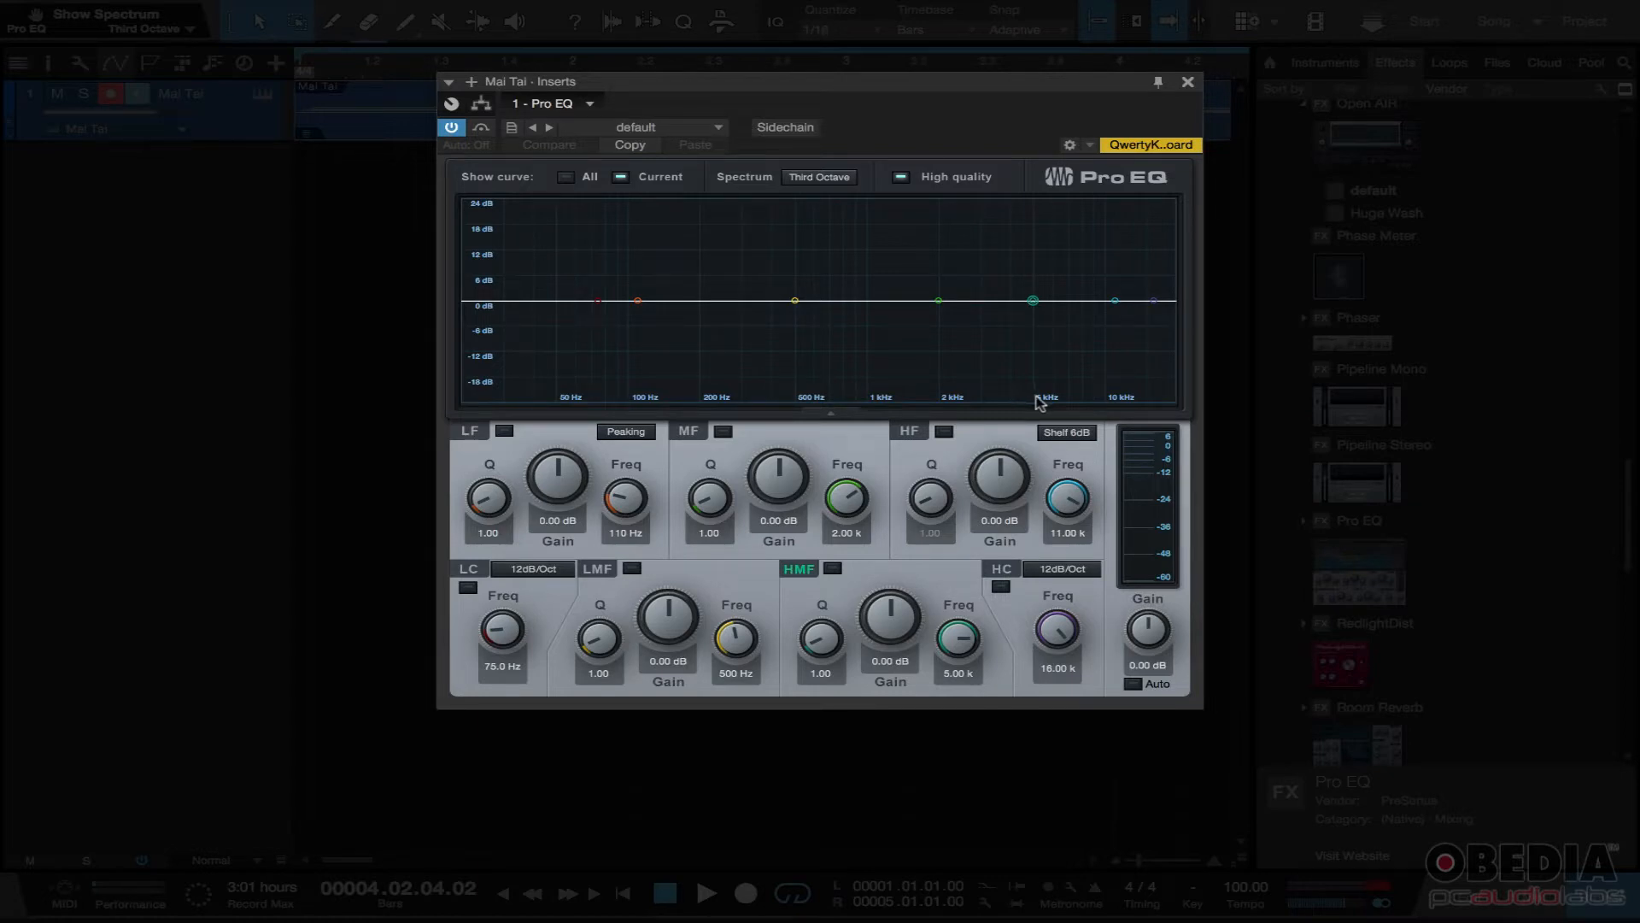
Enable the Pro EQ high cut band with a 24 dB/Oct slope
click(1002, 589)
click(1063, 568)
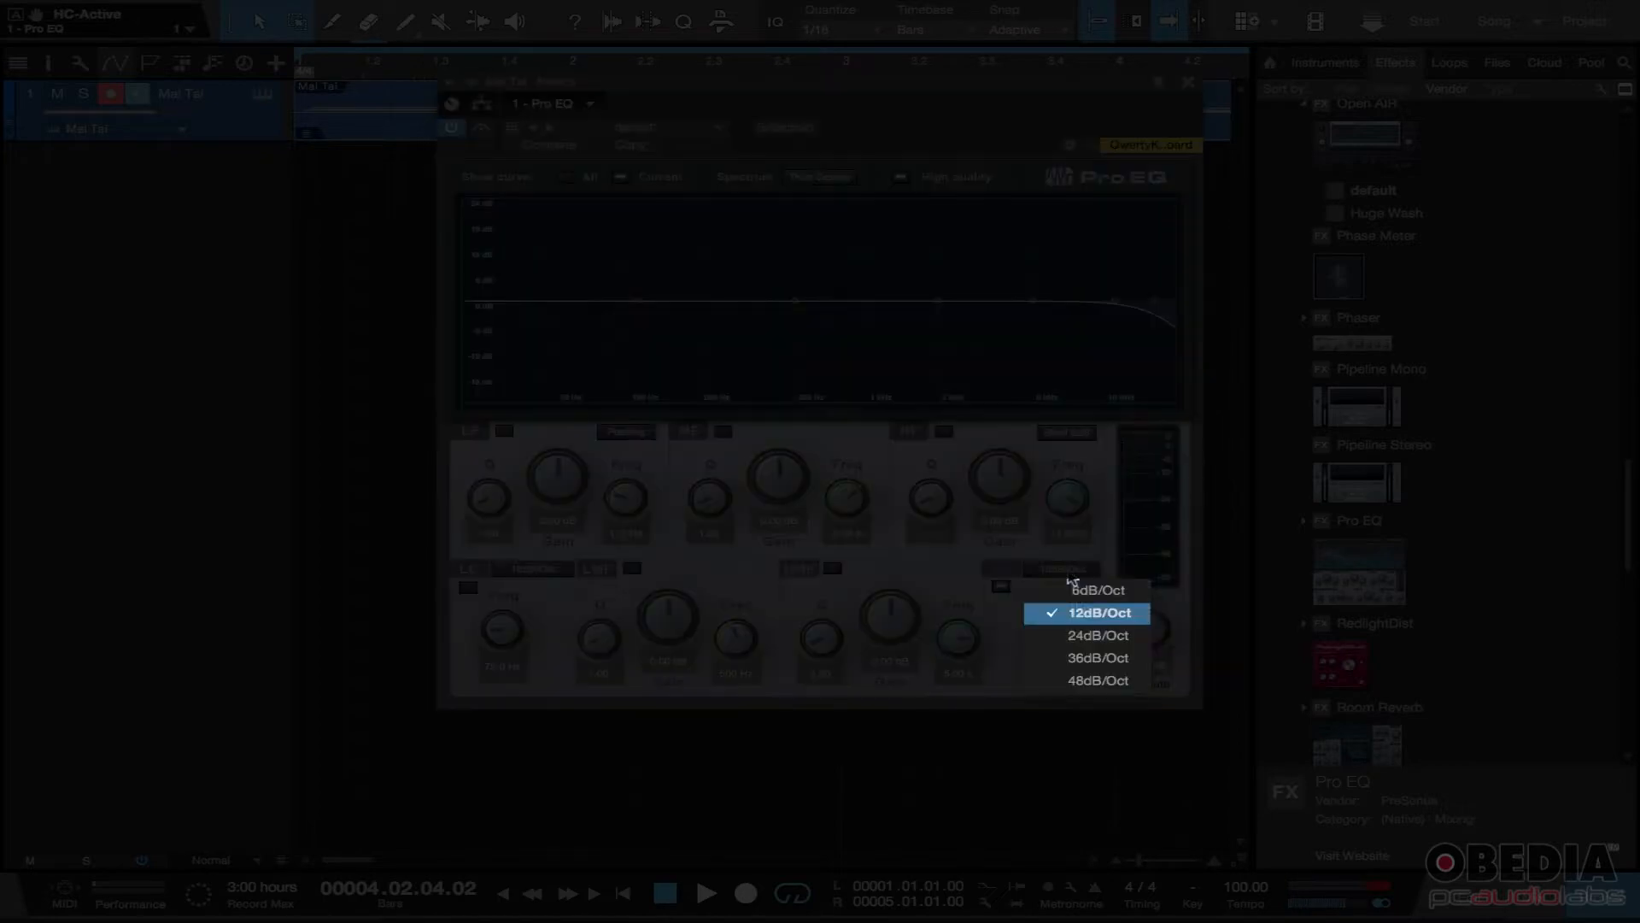
click(1076, 628)
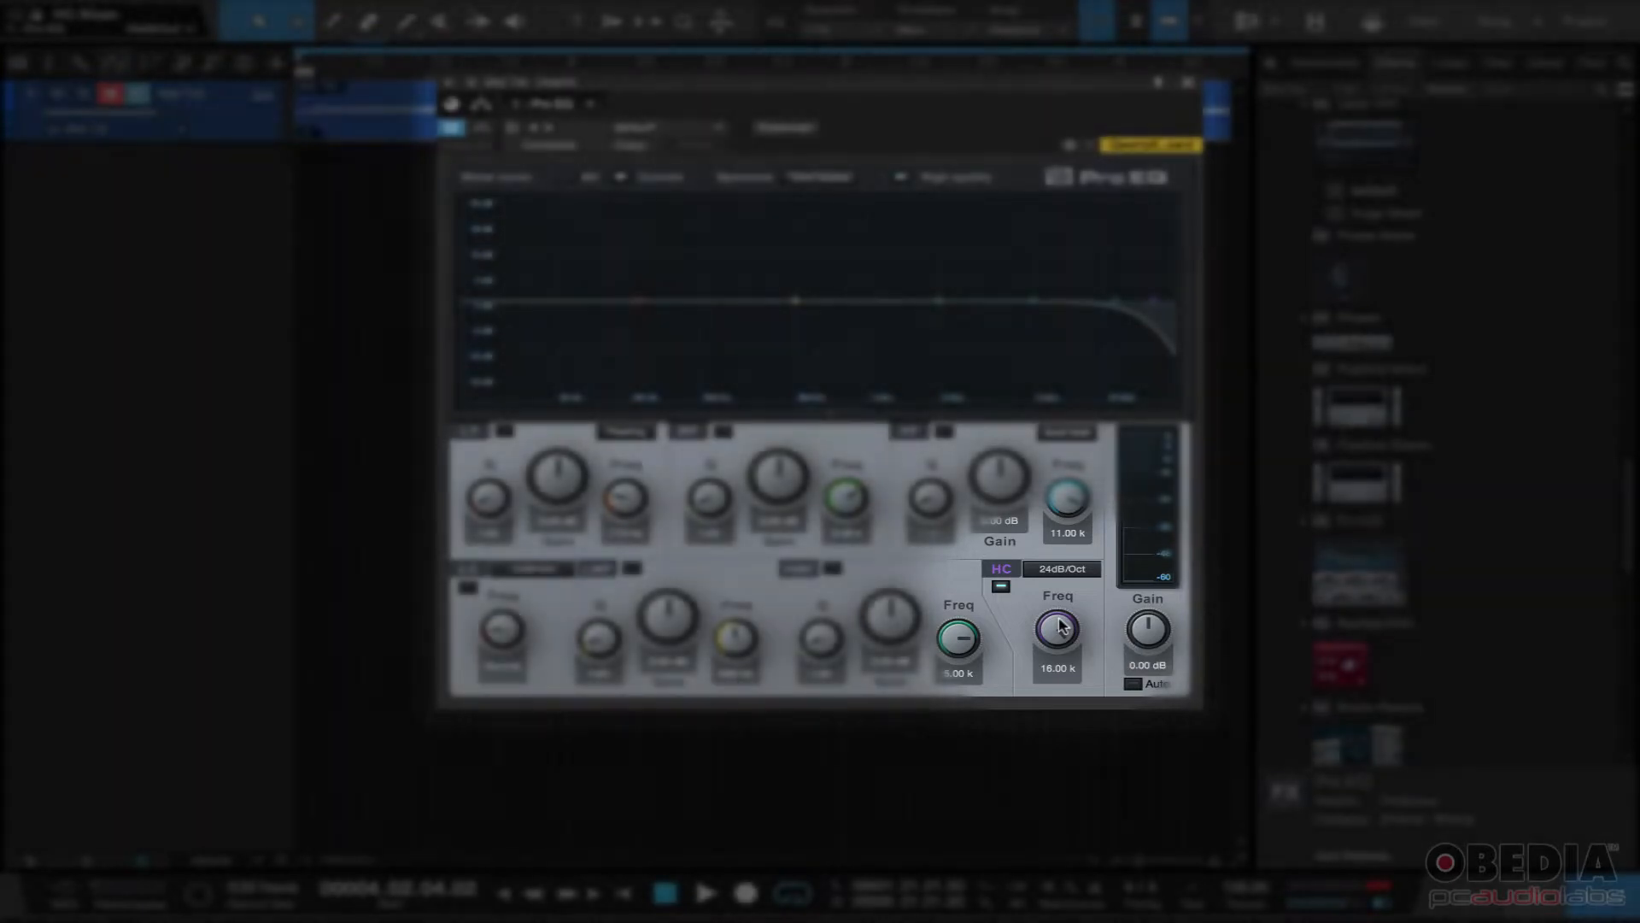
During playback, sweep the high cut down toward 600 Hz and back up past 10 kHz
key(space)
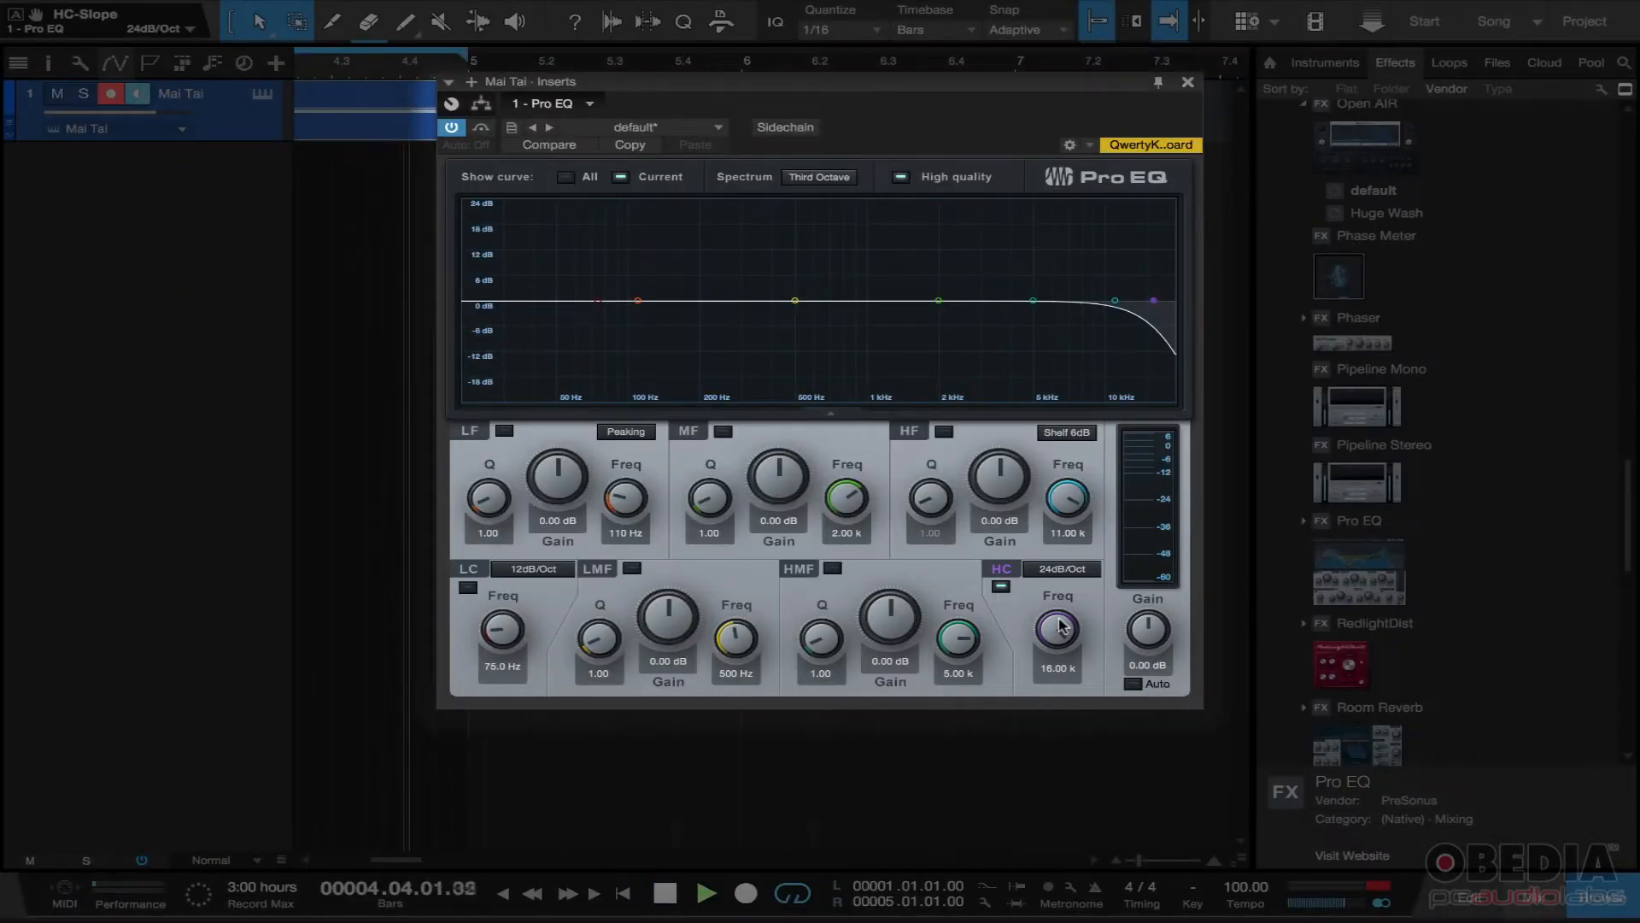
drag(1059, 628, 1095, 737)
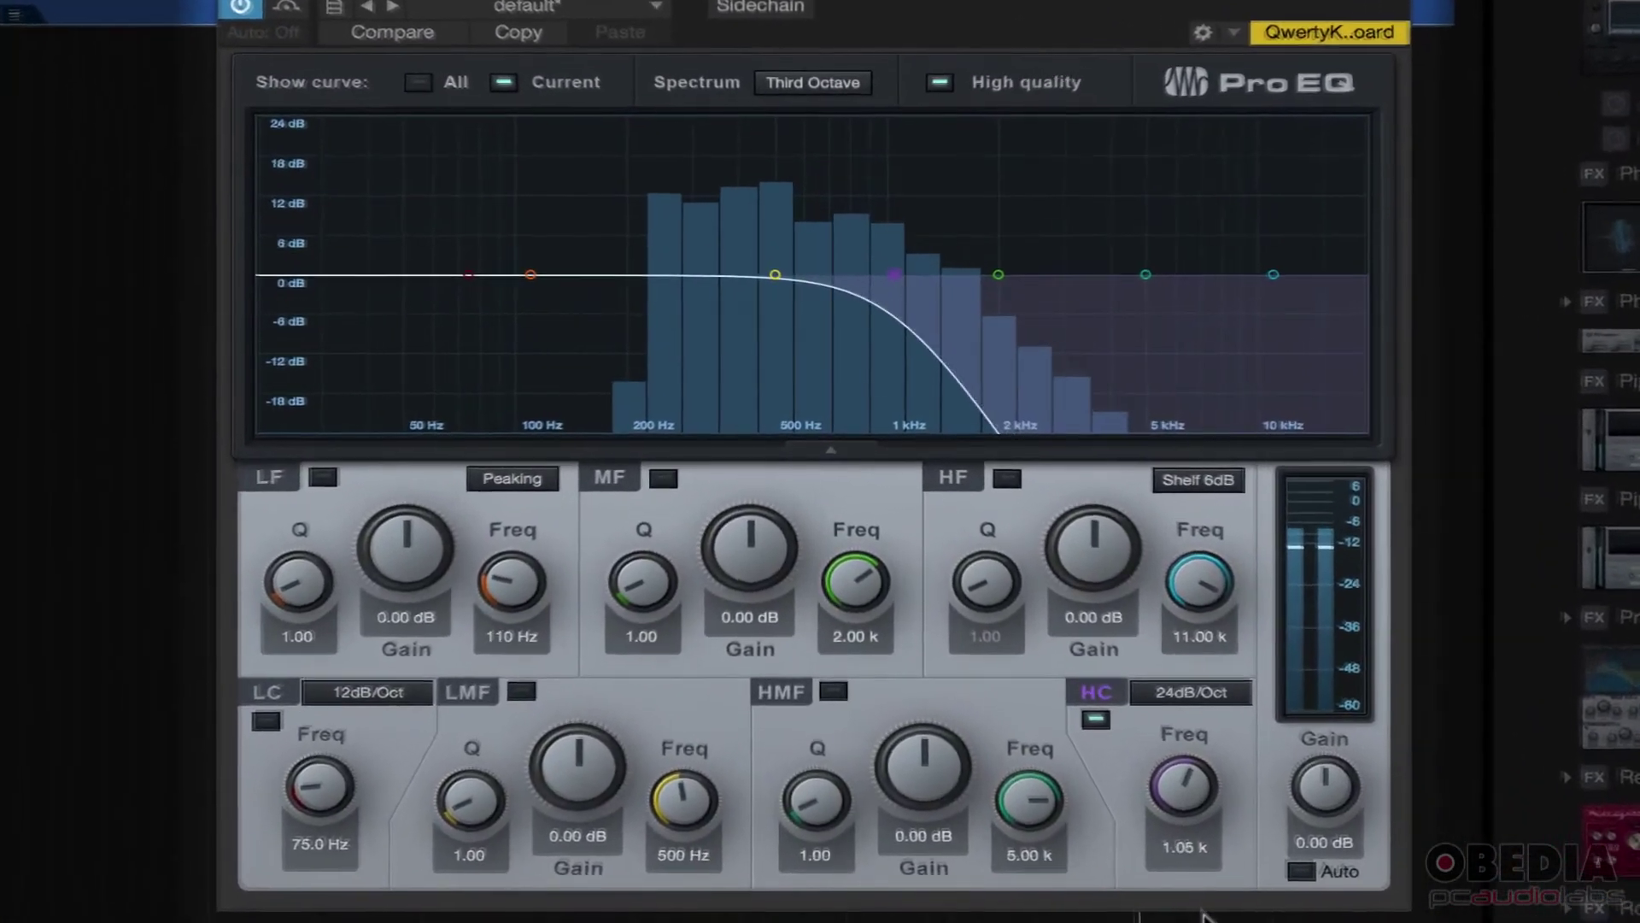
drag(1185, 795, 1186, 821)
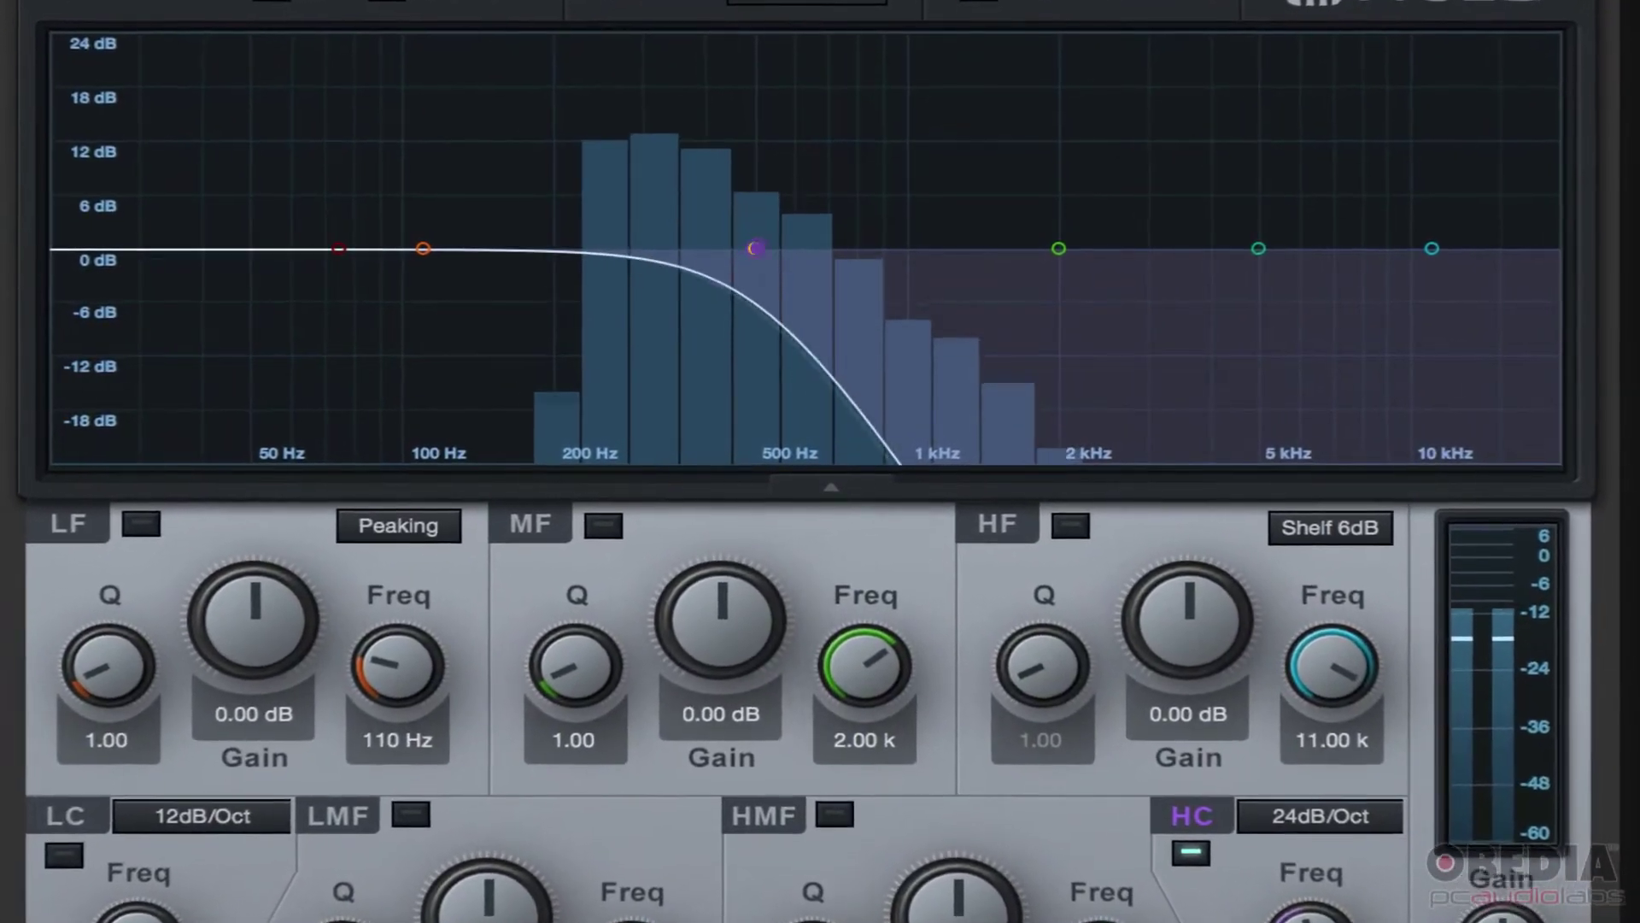
drag(1282, 904, 1282, 872)
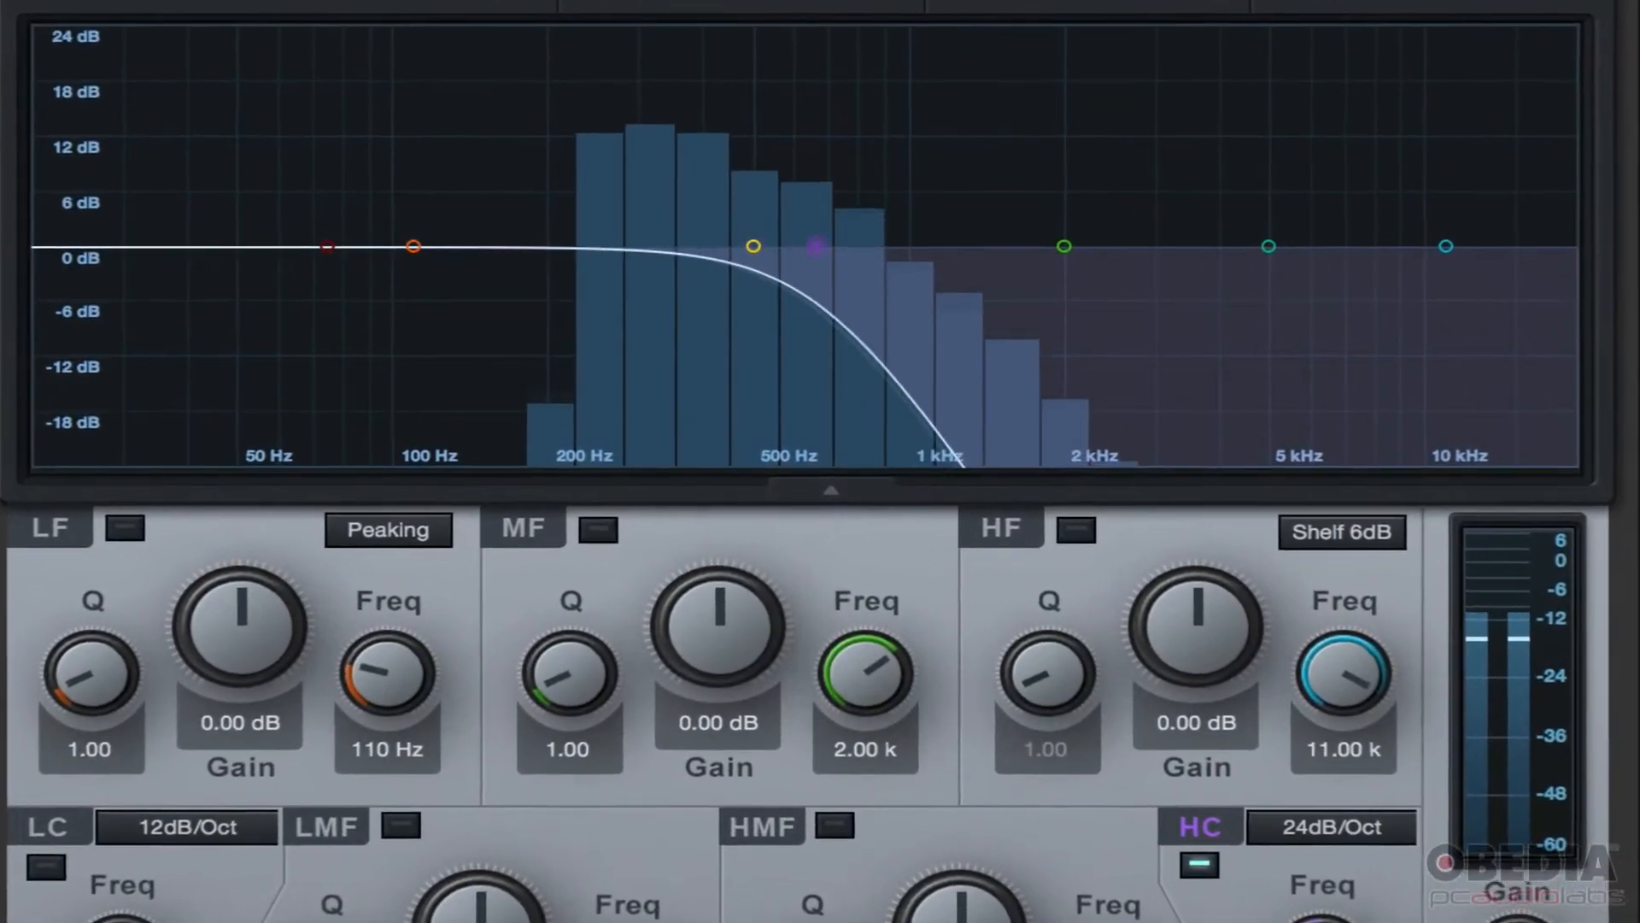
drag(997, 245, 1548, 244)
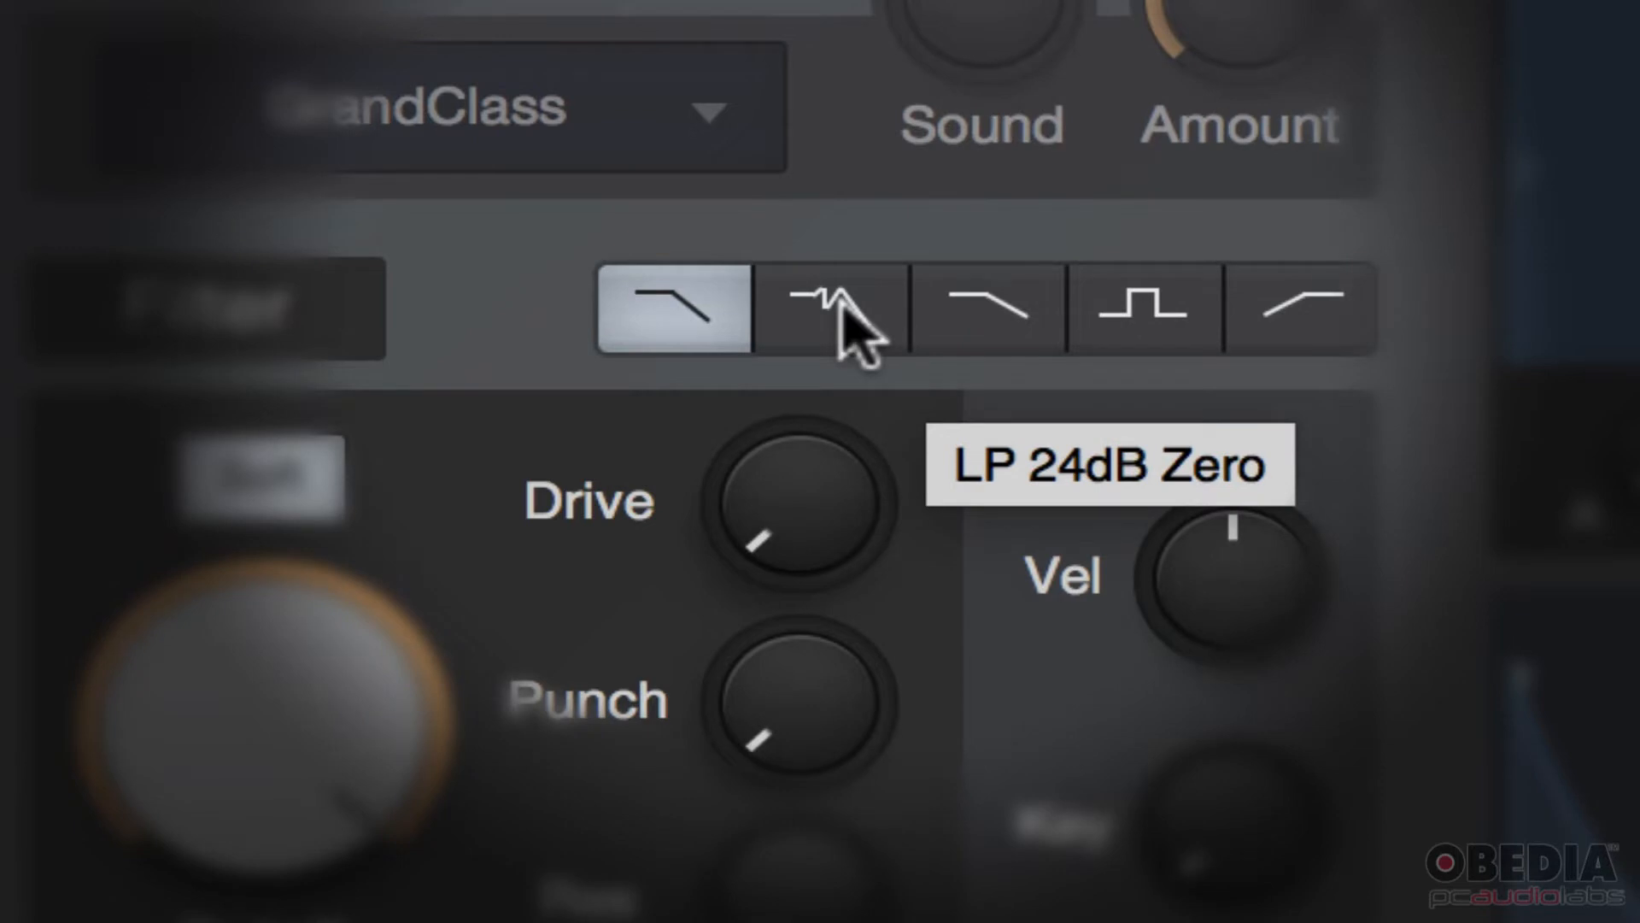
Switch the Mai Tai filter to LP 24dB Zero and lower the cutoff to about 4.5 kHz during playback
click(849, 314)
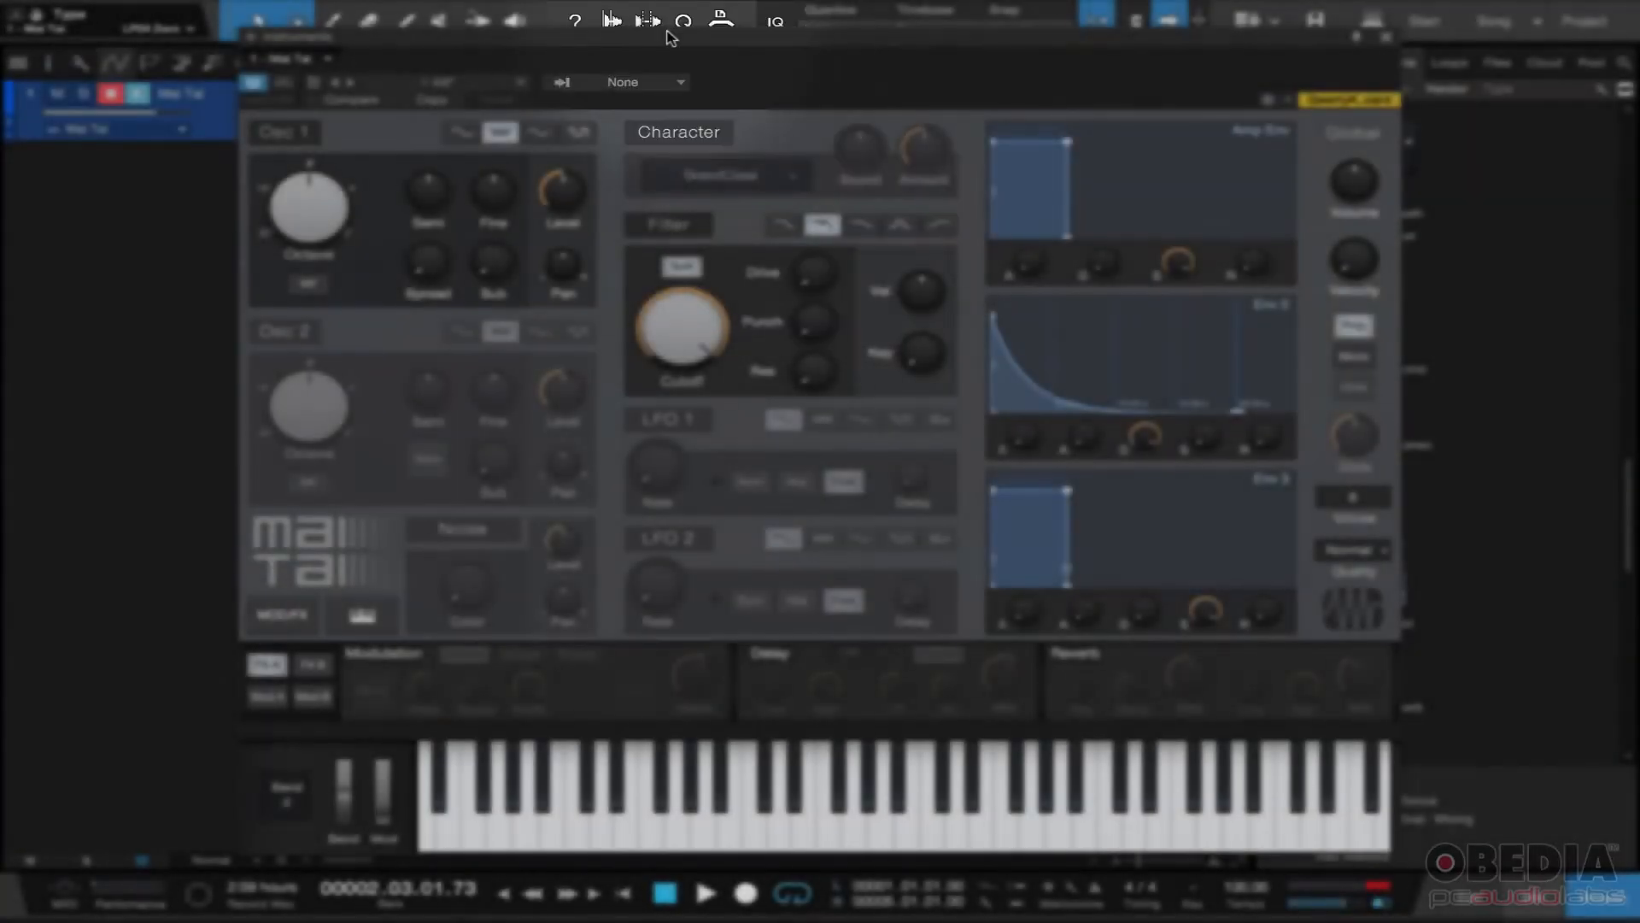
key(space)
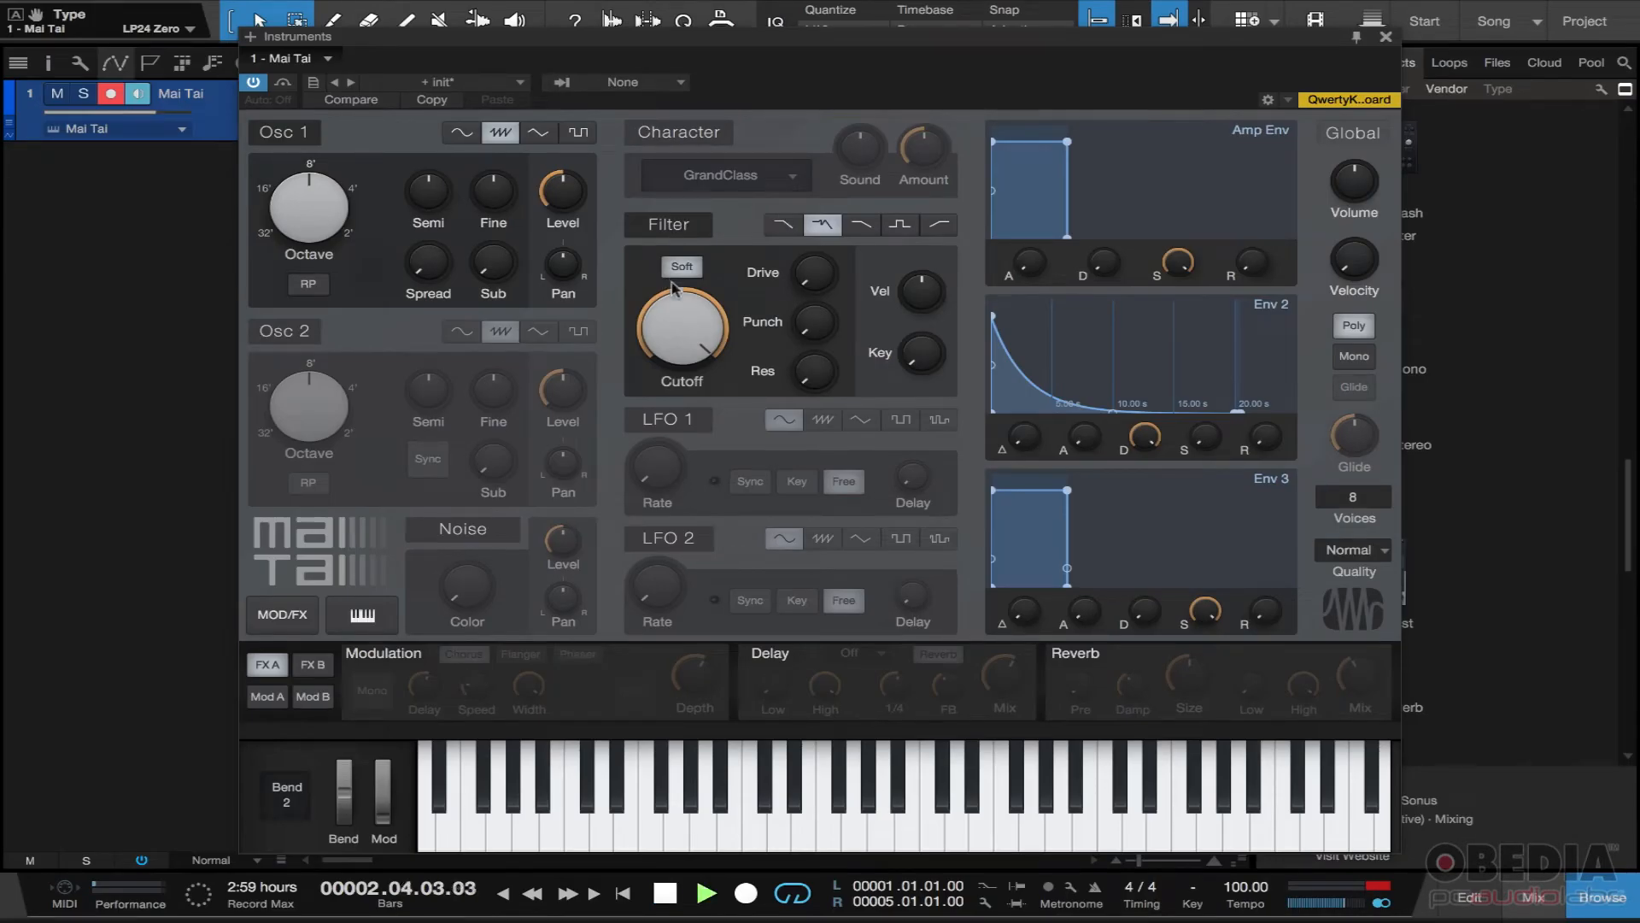
drag(671, 295, 684, 361)
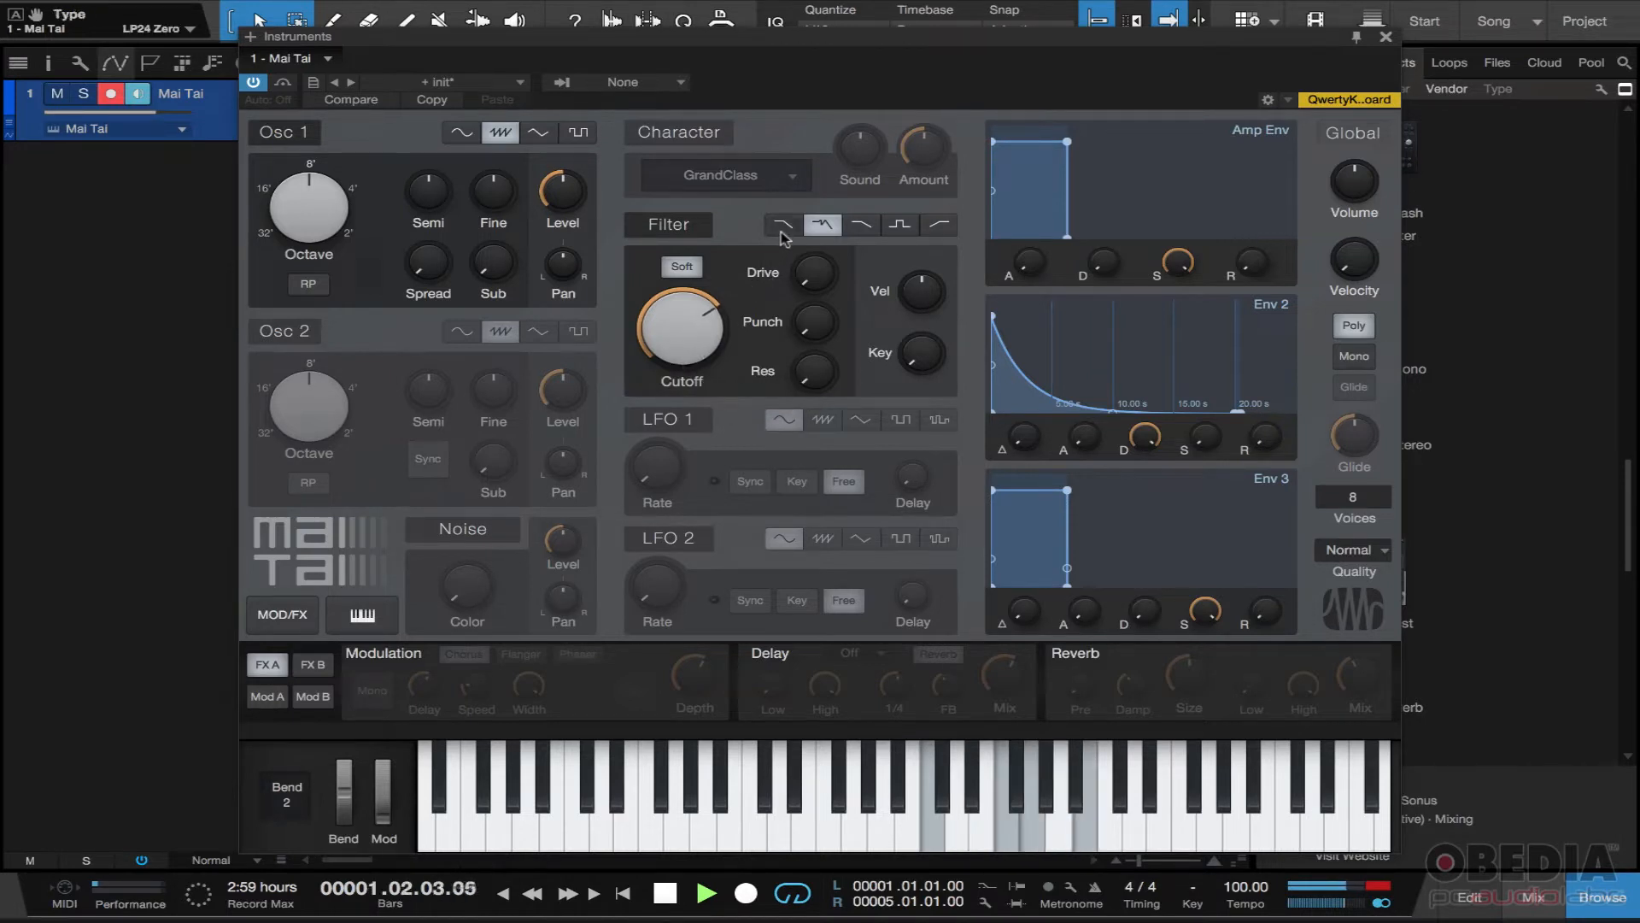
Compare LP24 Ladder against LP24 Zero, then open the cutoff fully to 20 kHz
click(782, 225)
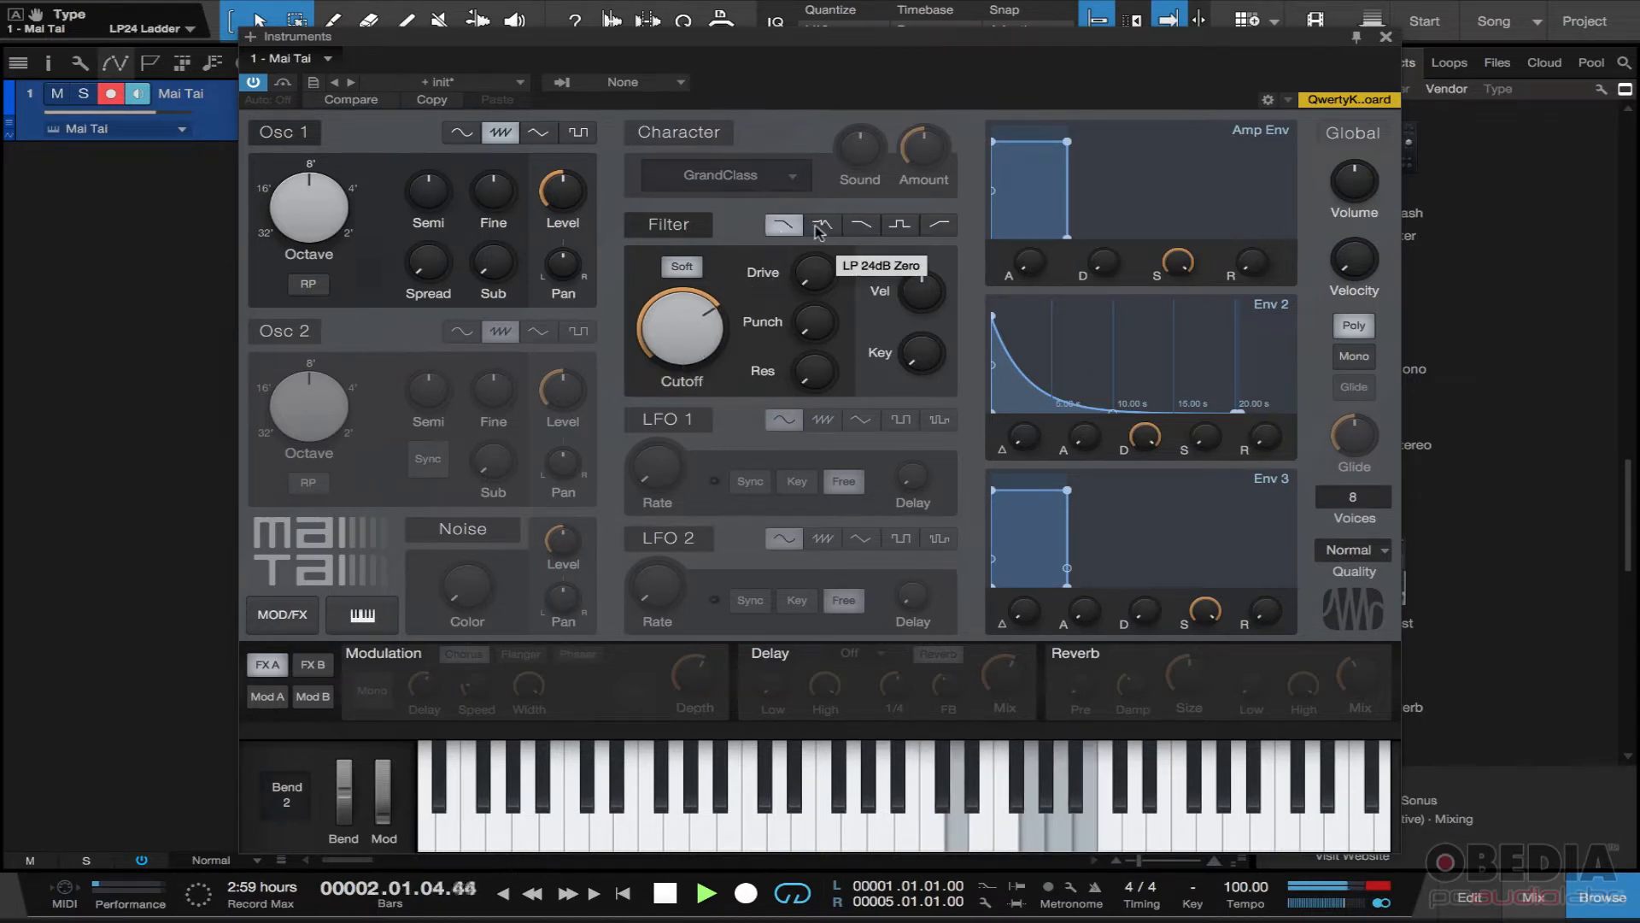
click(818, 229)
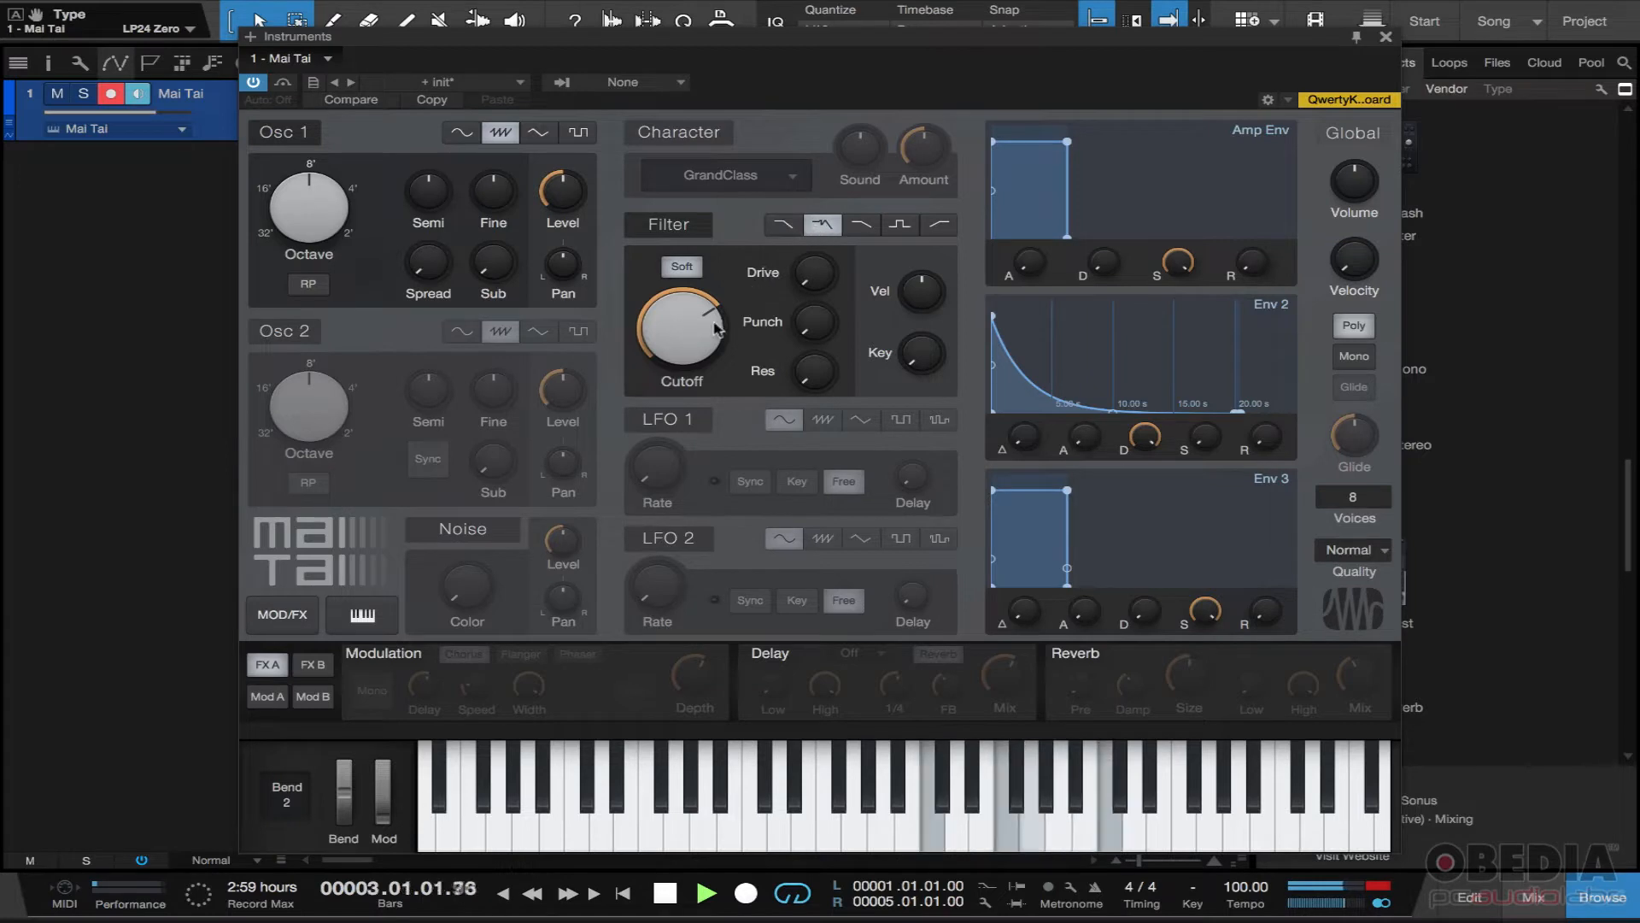
drag(717, 328, 716, 256)
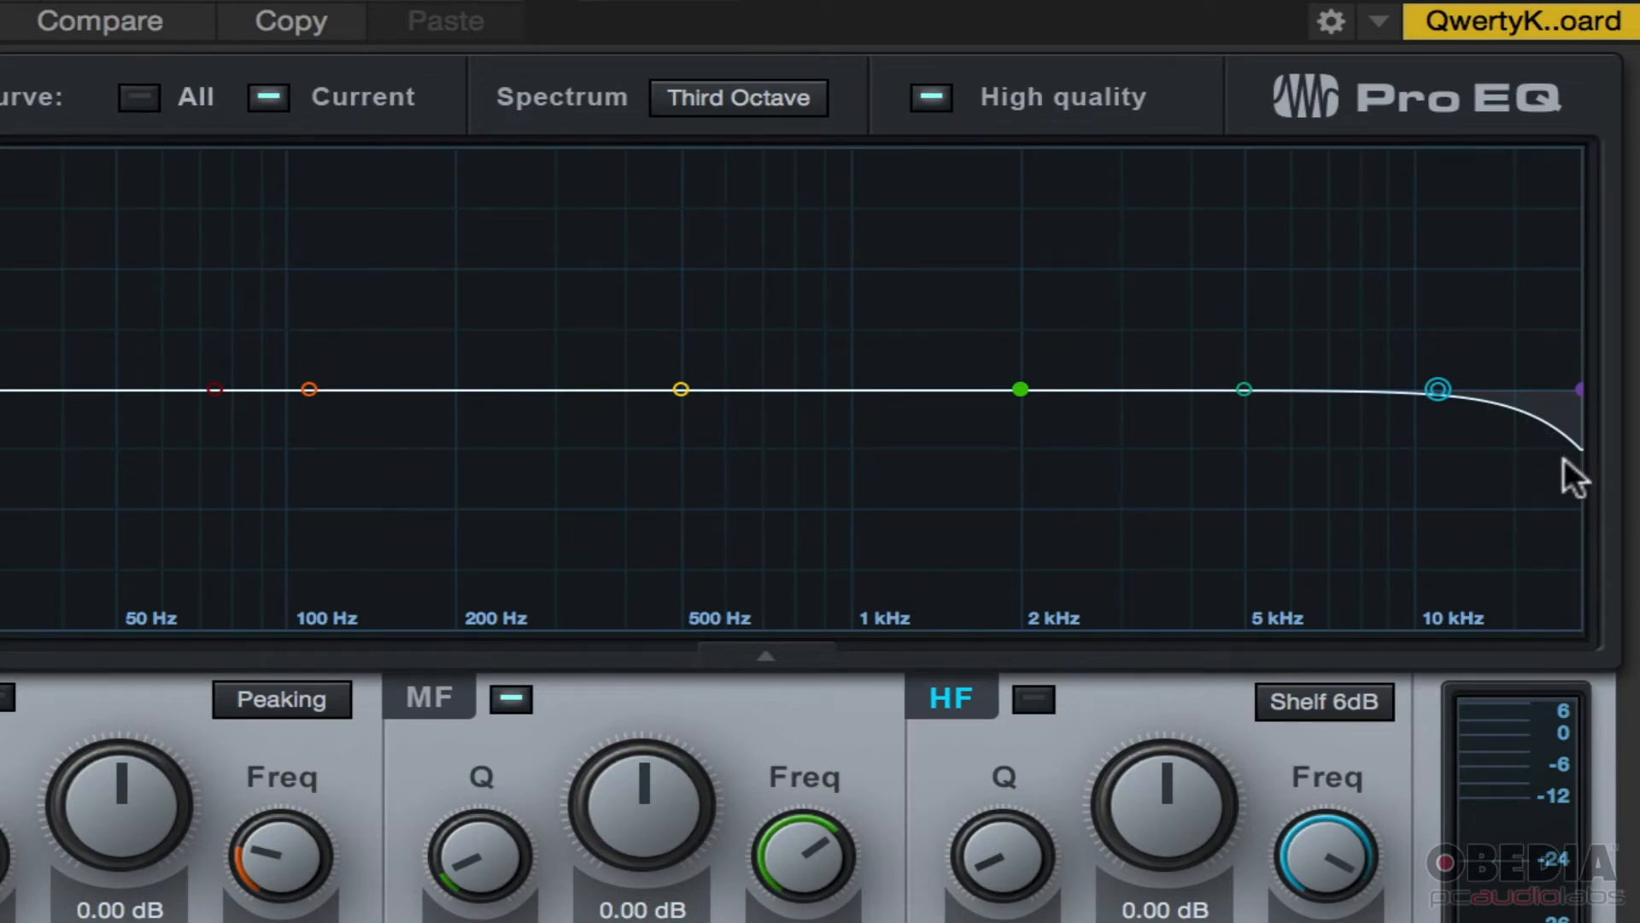
During playback, bring the Pro EQ high cut frequency down to about 655 Hz
drag(1579, 389, 1374, 387)
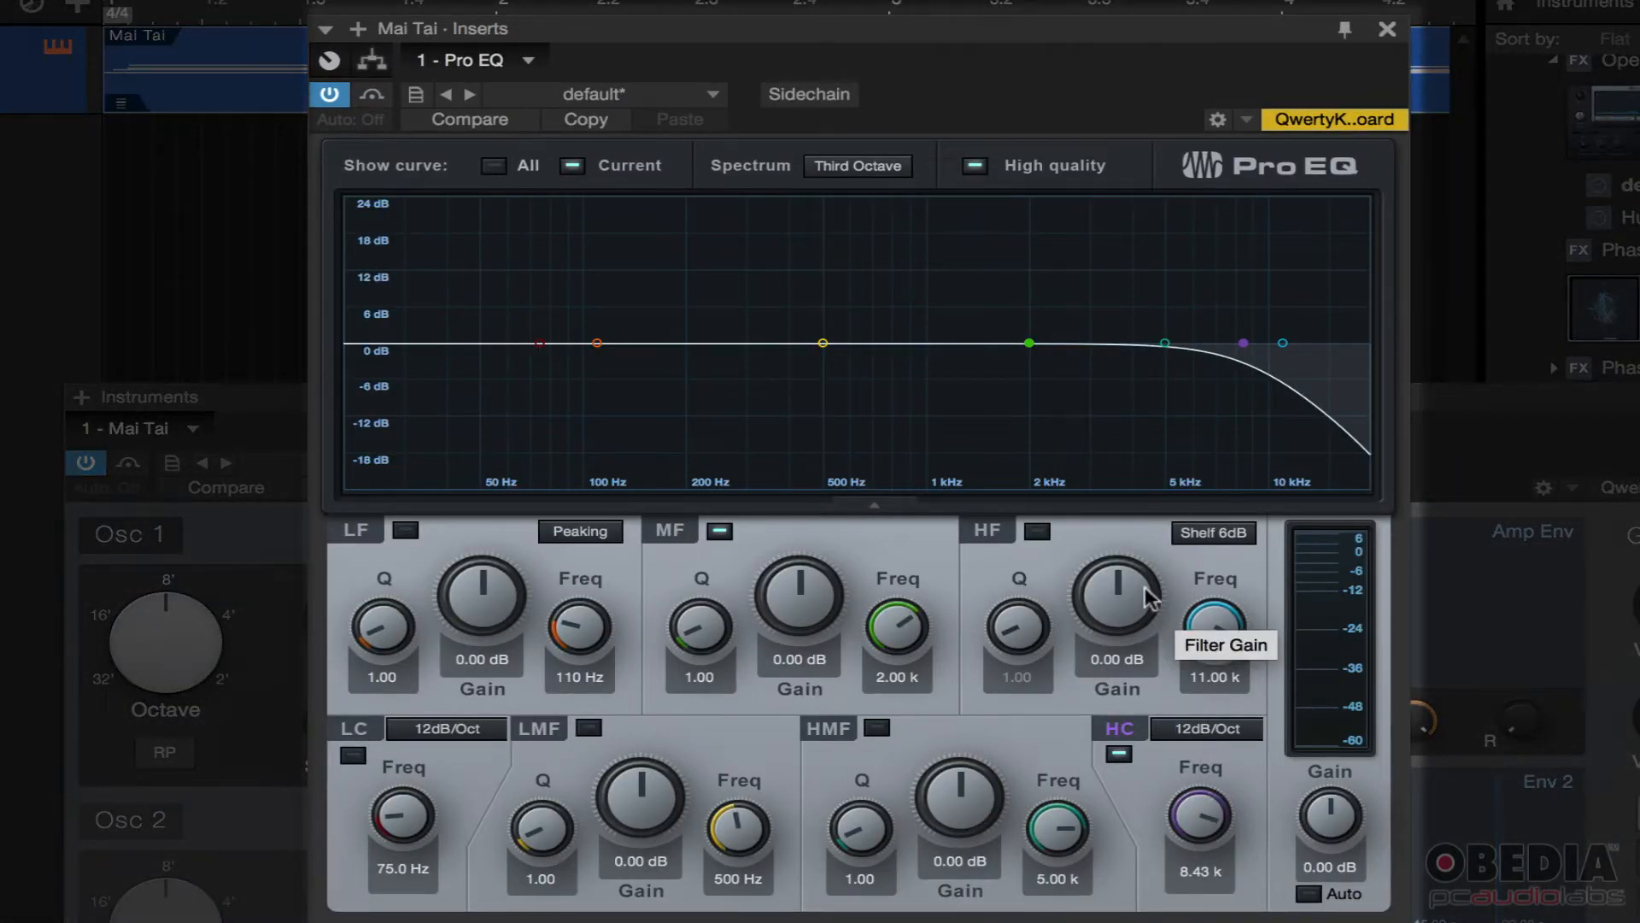
key(space)
drag(1201, 807, 1205, 875)
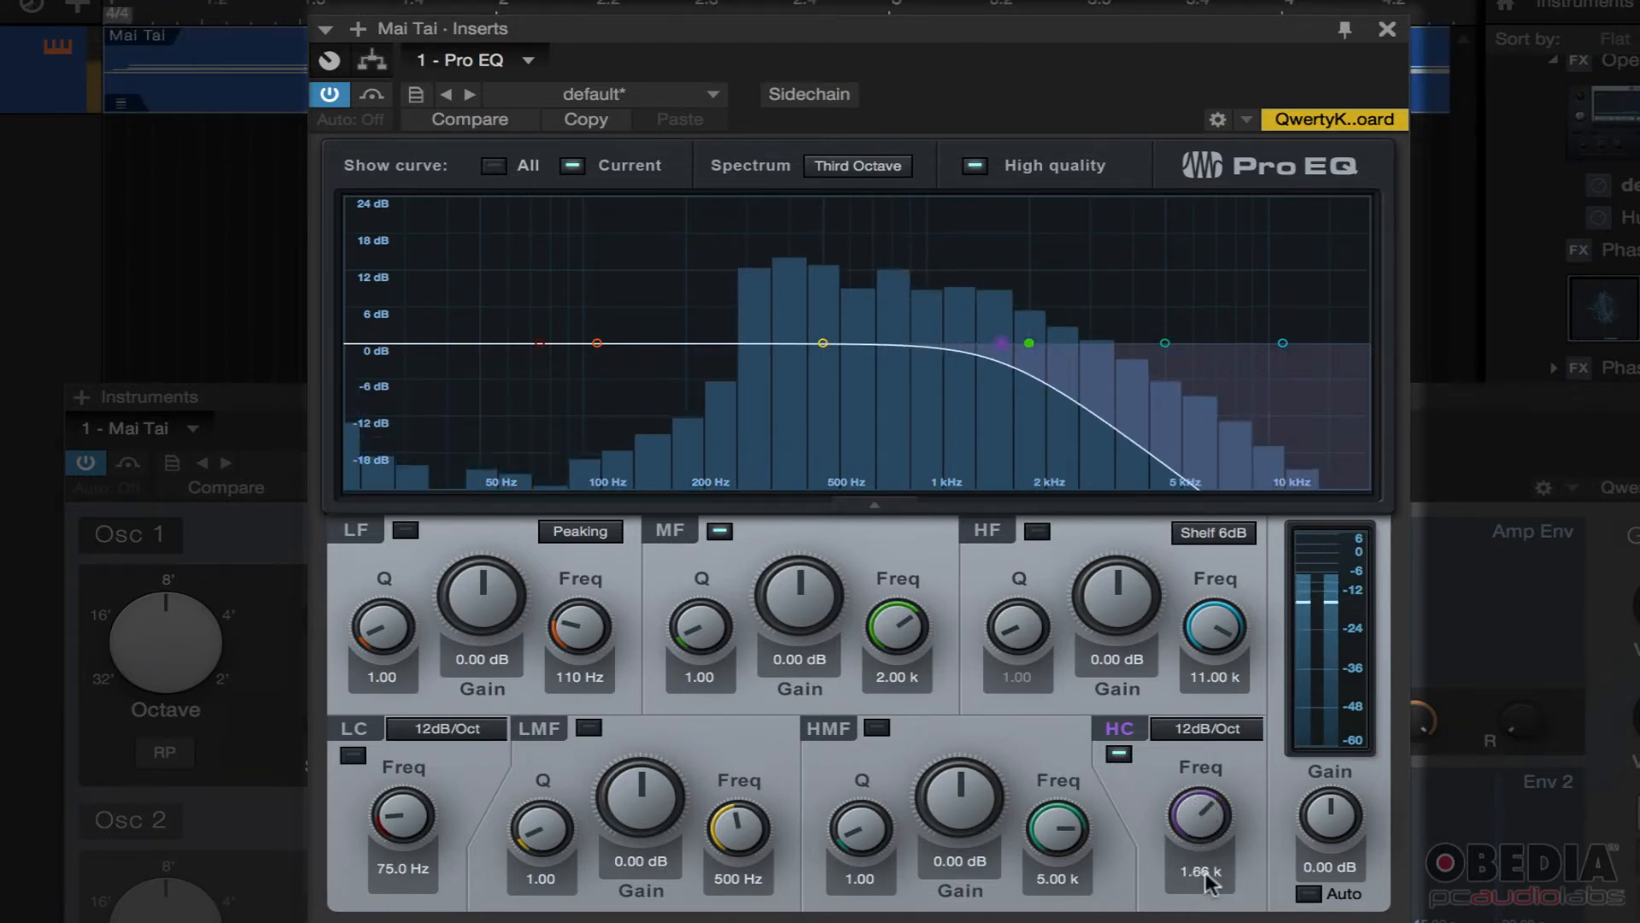
mouse_move(1206, 875)
mouse_down()
mouse_move(1205, 817)
mouse_move(1204, 846)
mouse_up()
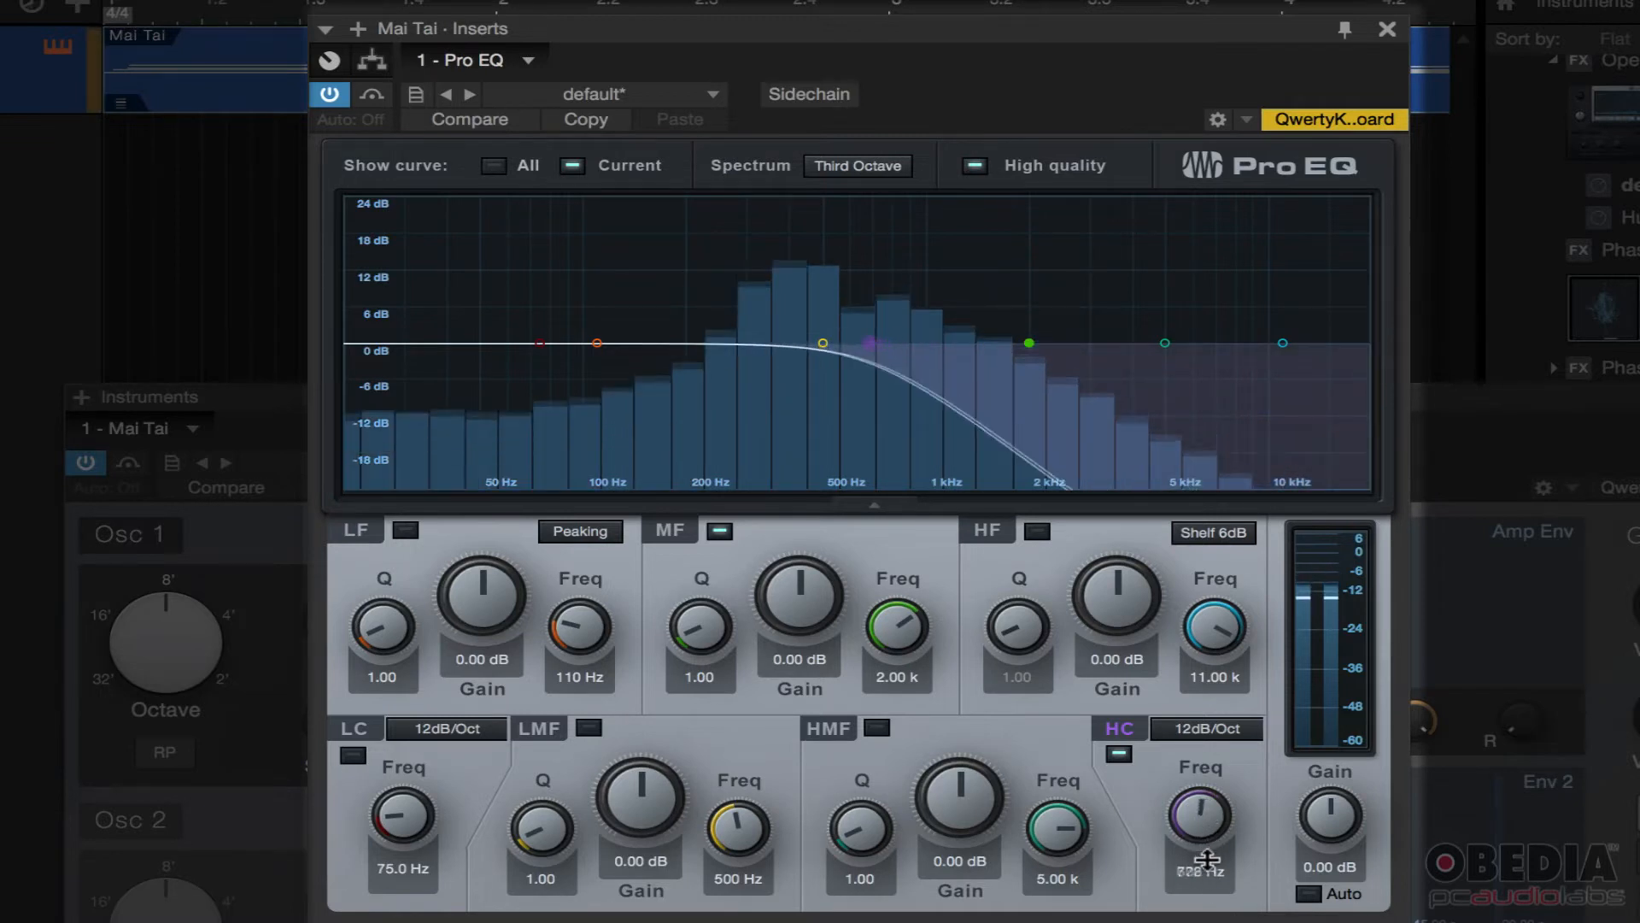
Try a 24 dB/Oct high-cut slope, then return it to 12 dB/Oct
click(1207, 731)
click(1227, 823)
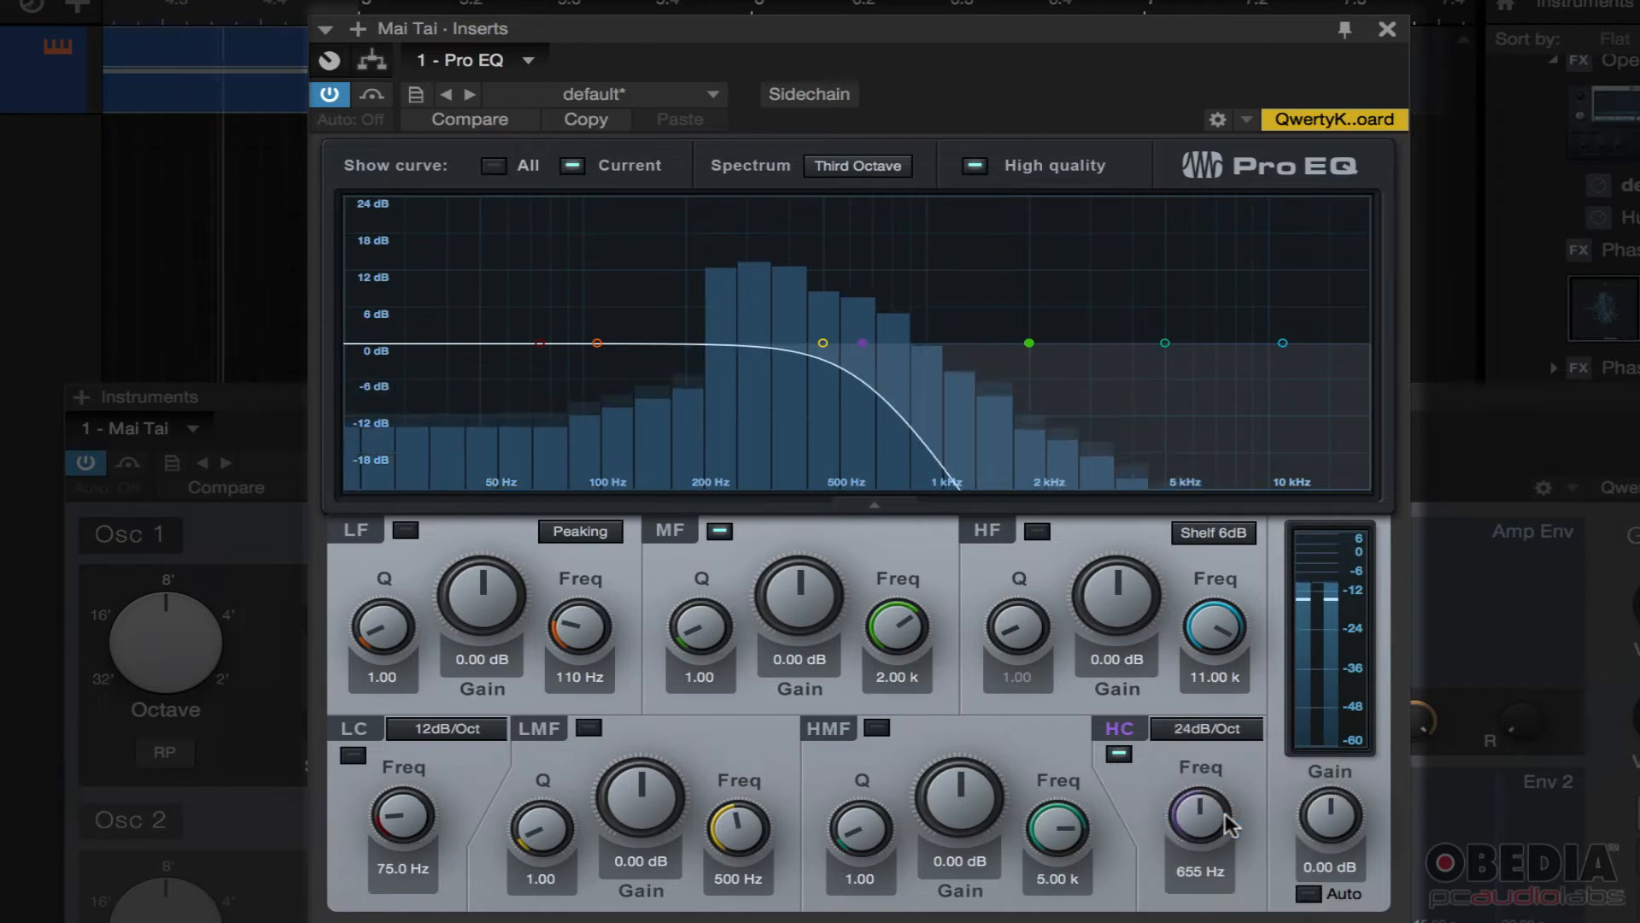
click(1205, 735)
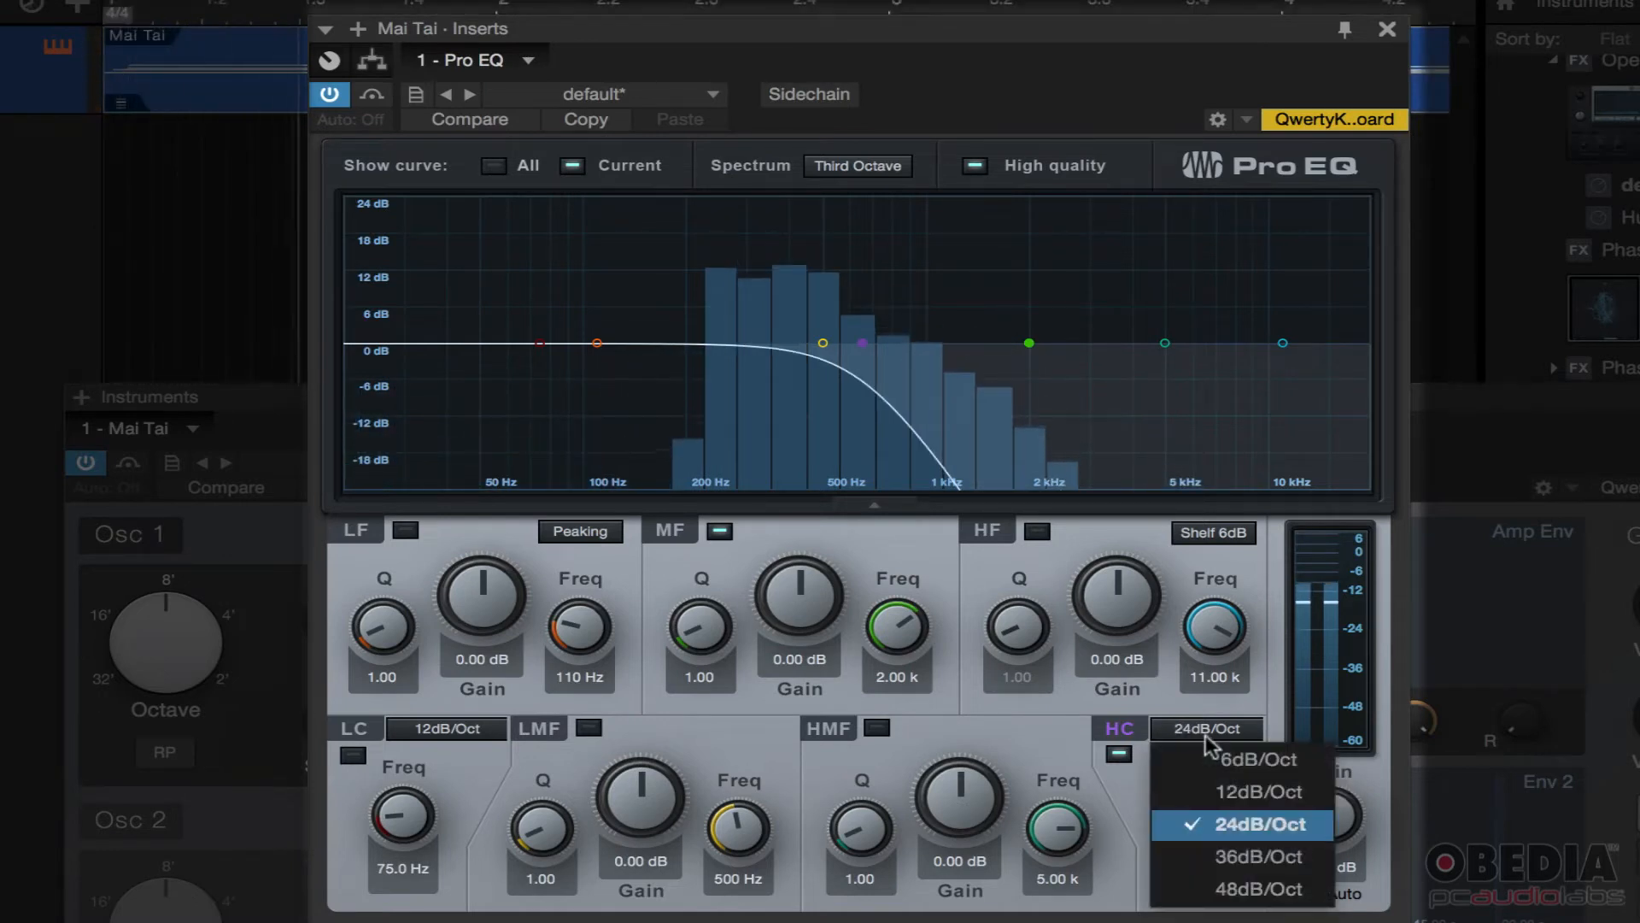
click(1227, 781)
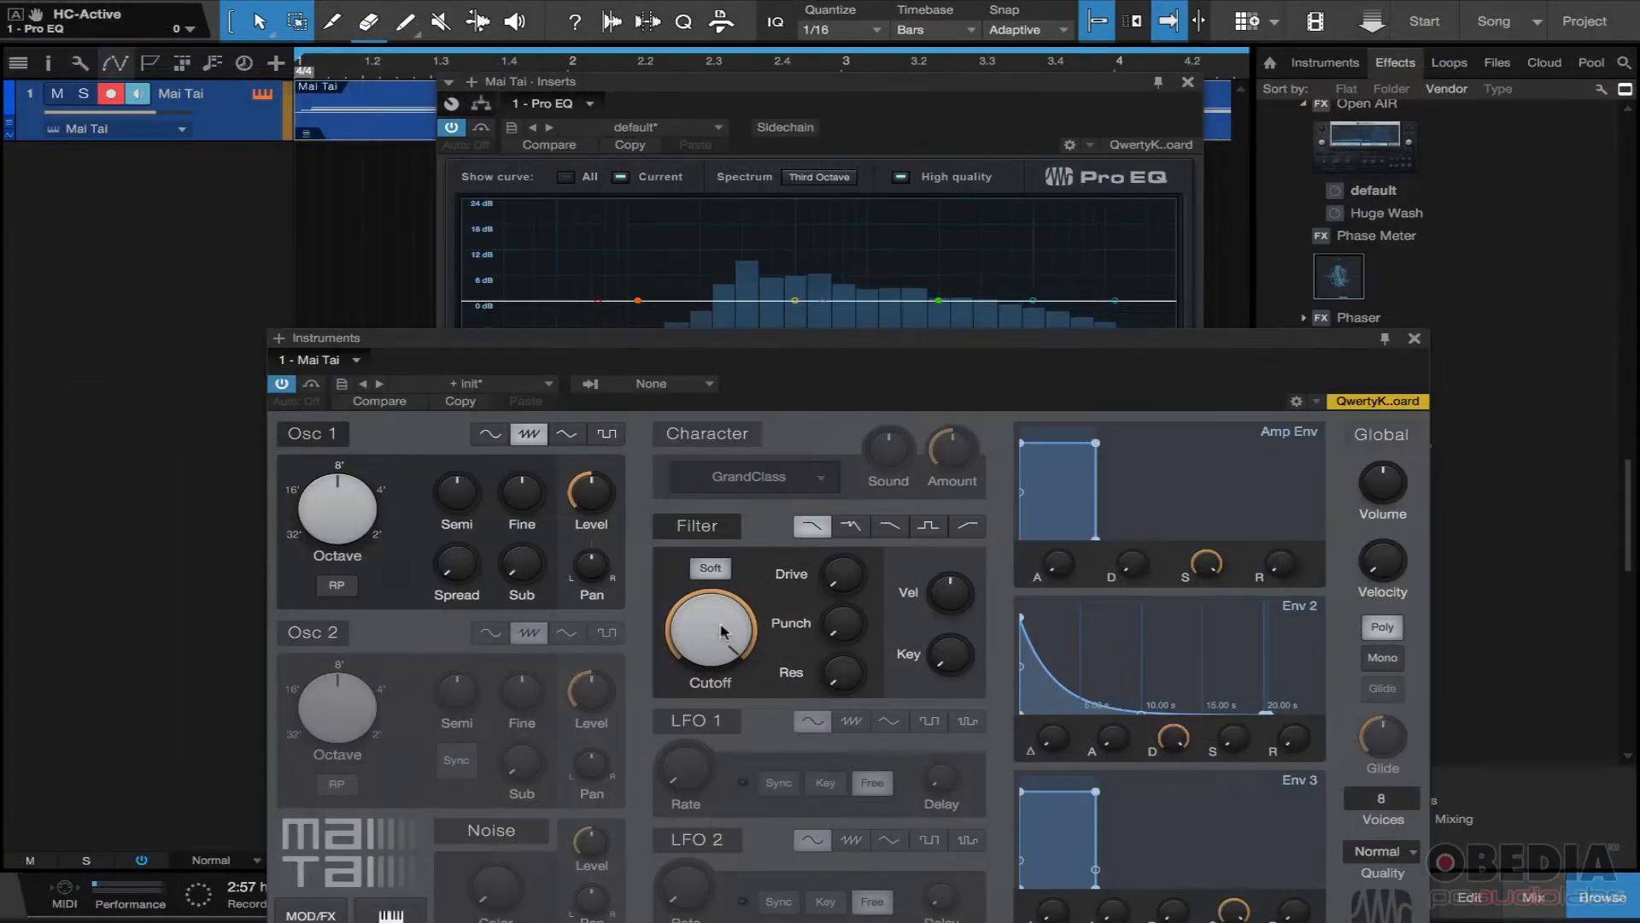
Lower the Mai Tai cutoff to about 570 Hz, trying LP12 Ladder before settling on LP24 Ladder
drag(719, 633, 748, 718)
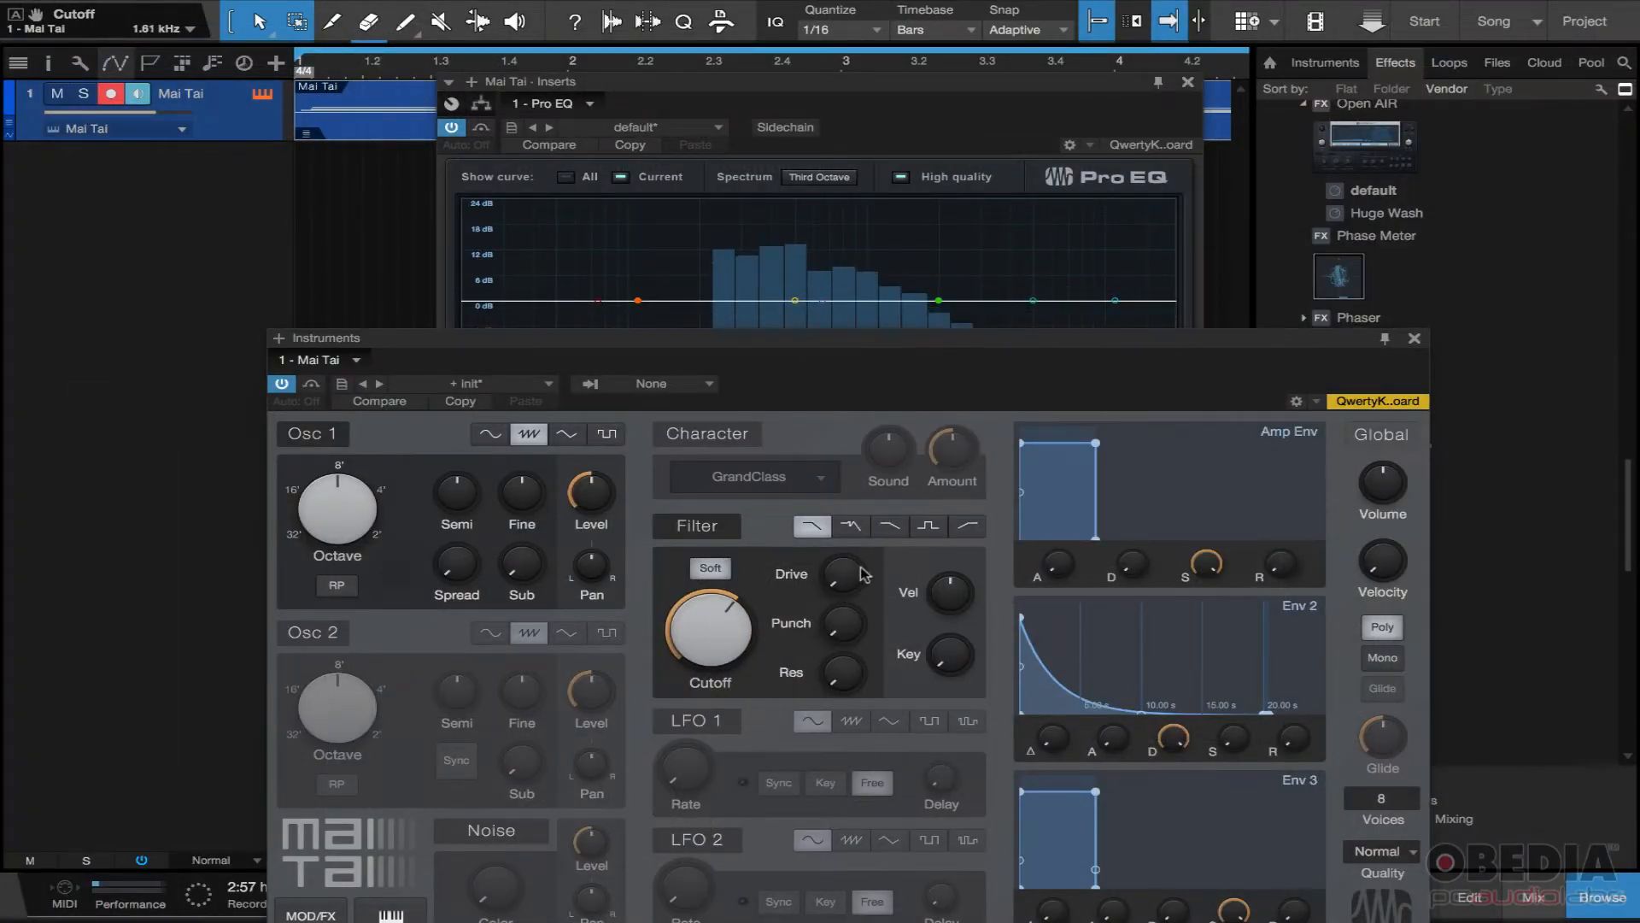
click(889, 529)
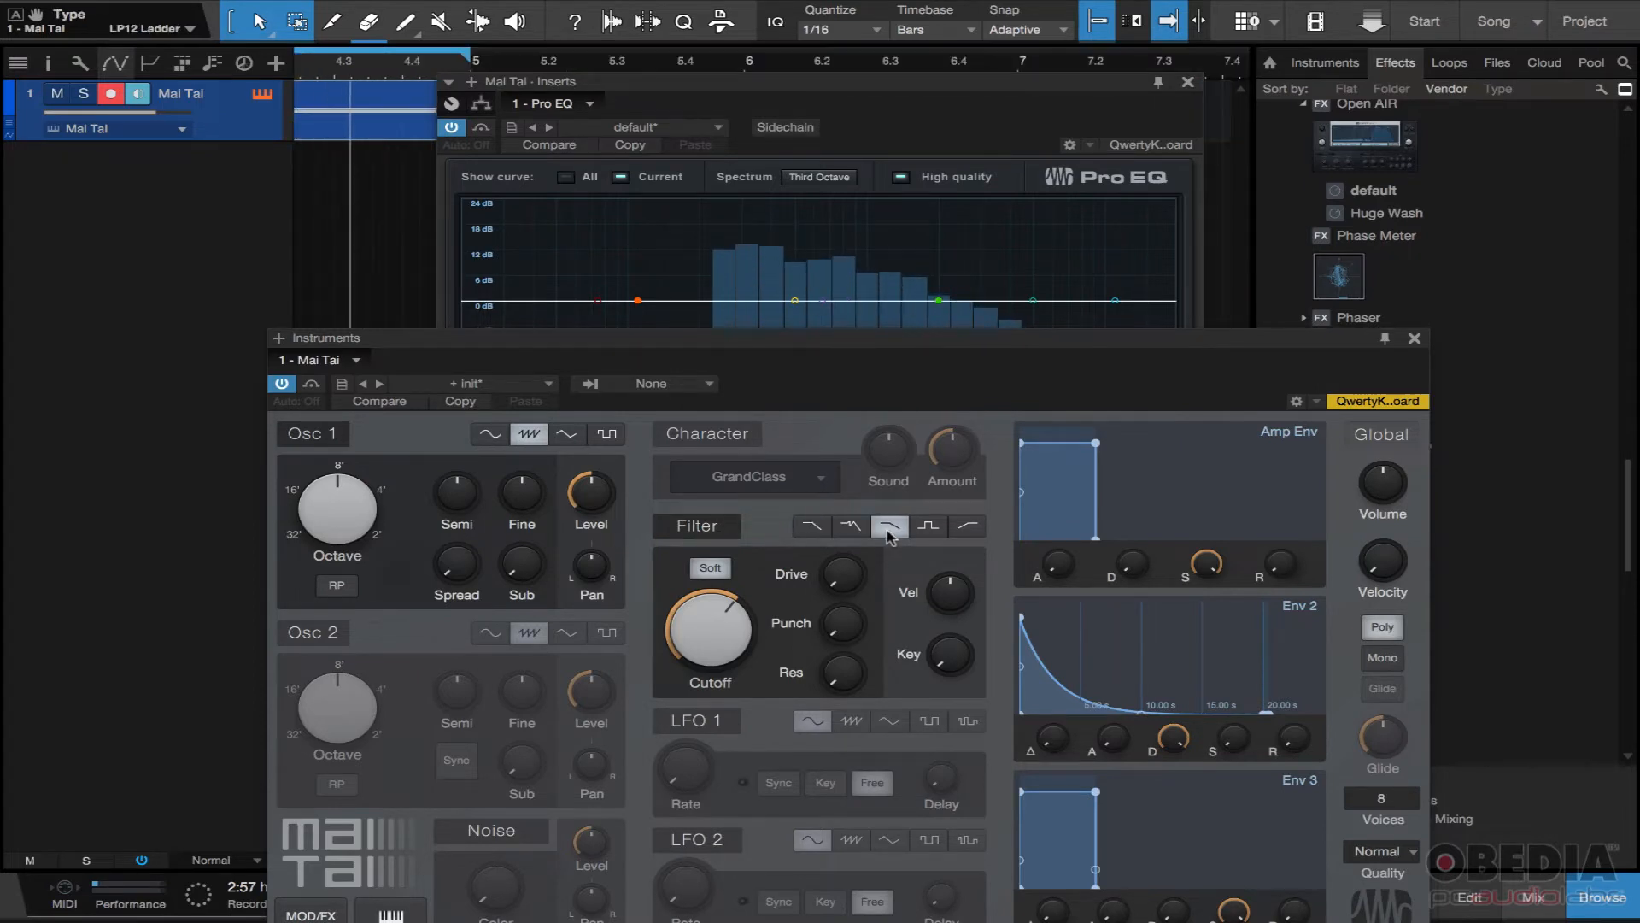
drag(764, 602, 767, 679)
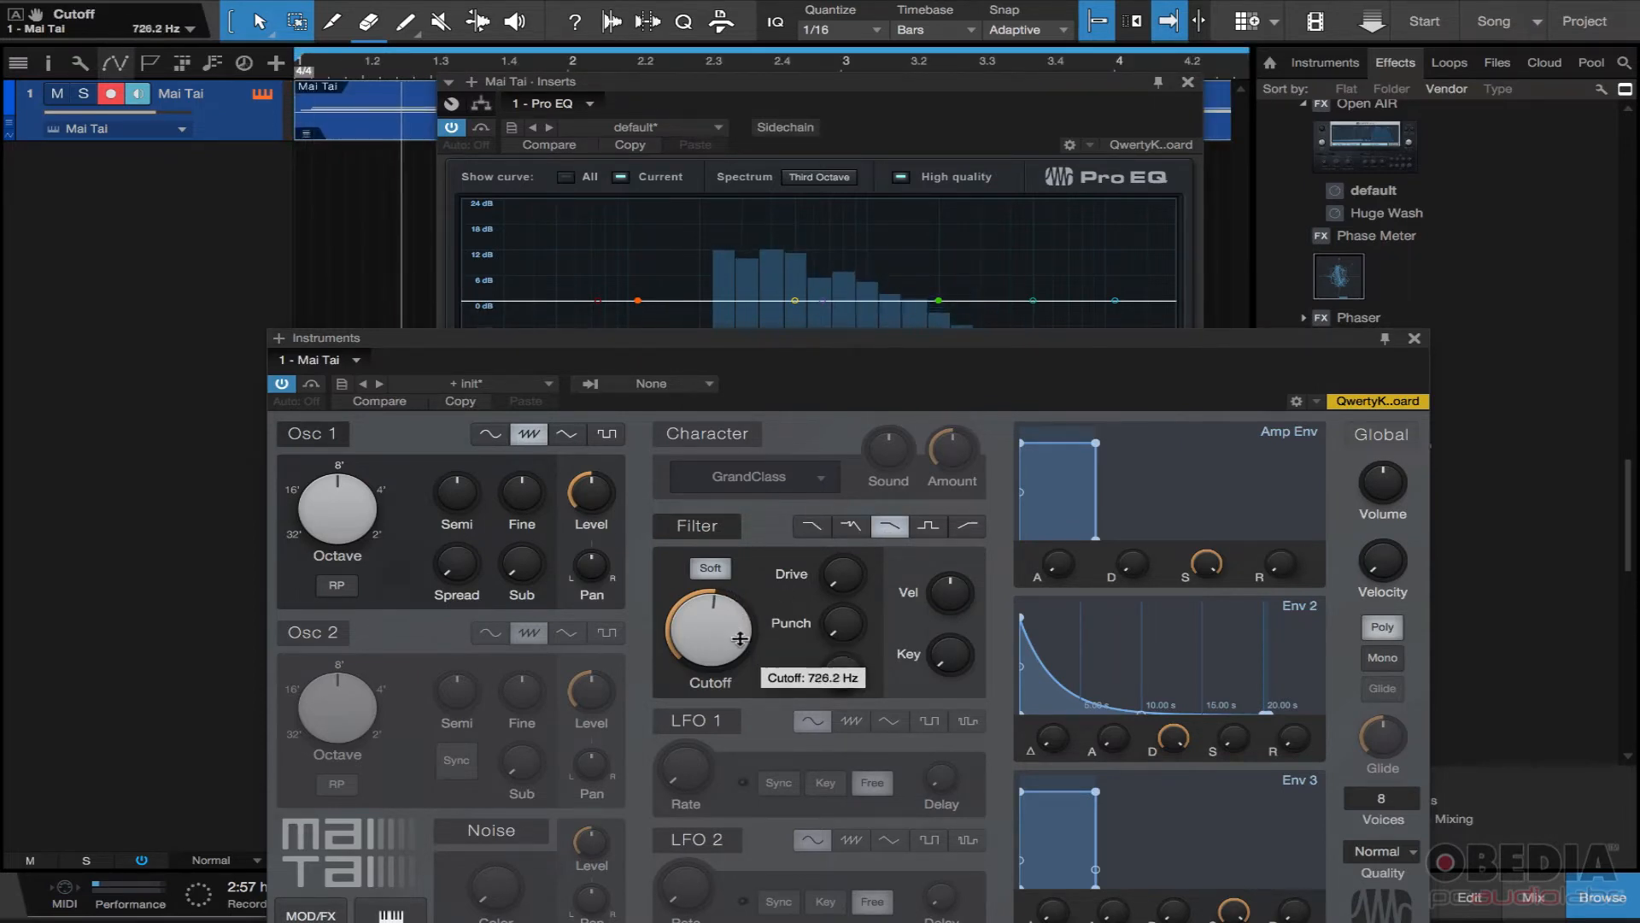
click(812, 529)
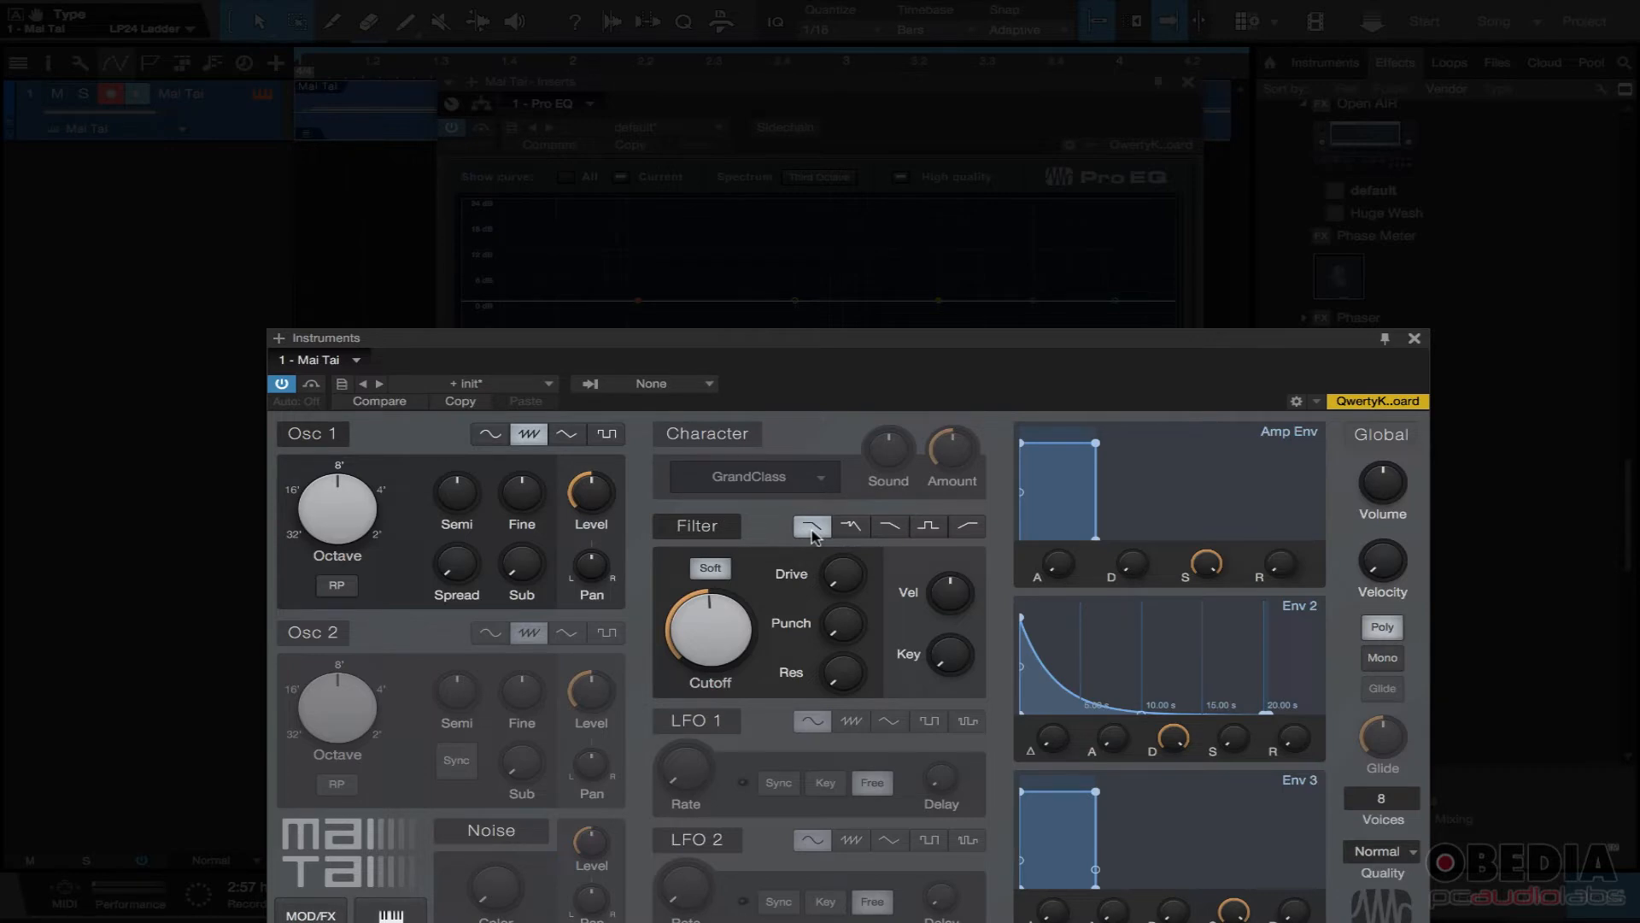
Switch the Mai Tai filter to the band-pass (fourth) filter type
click(929, 527)
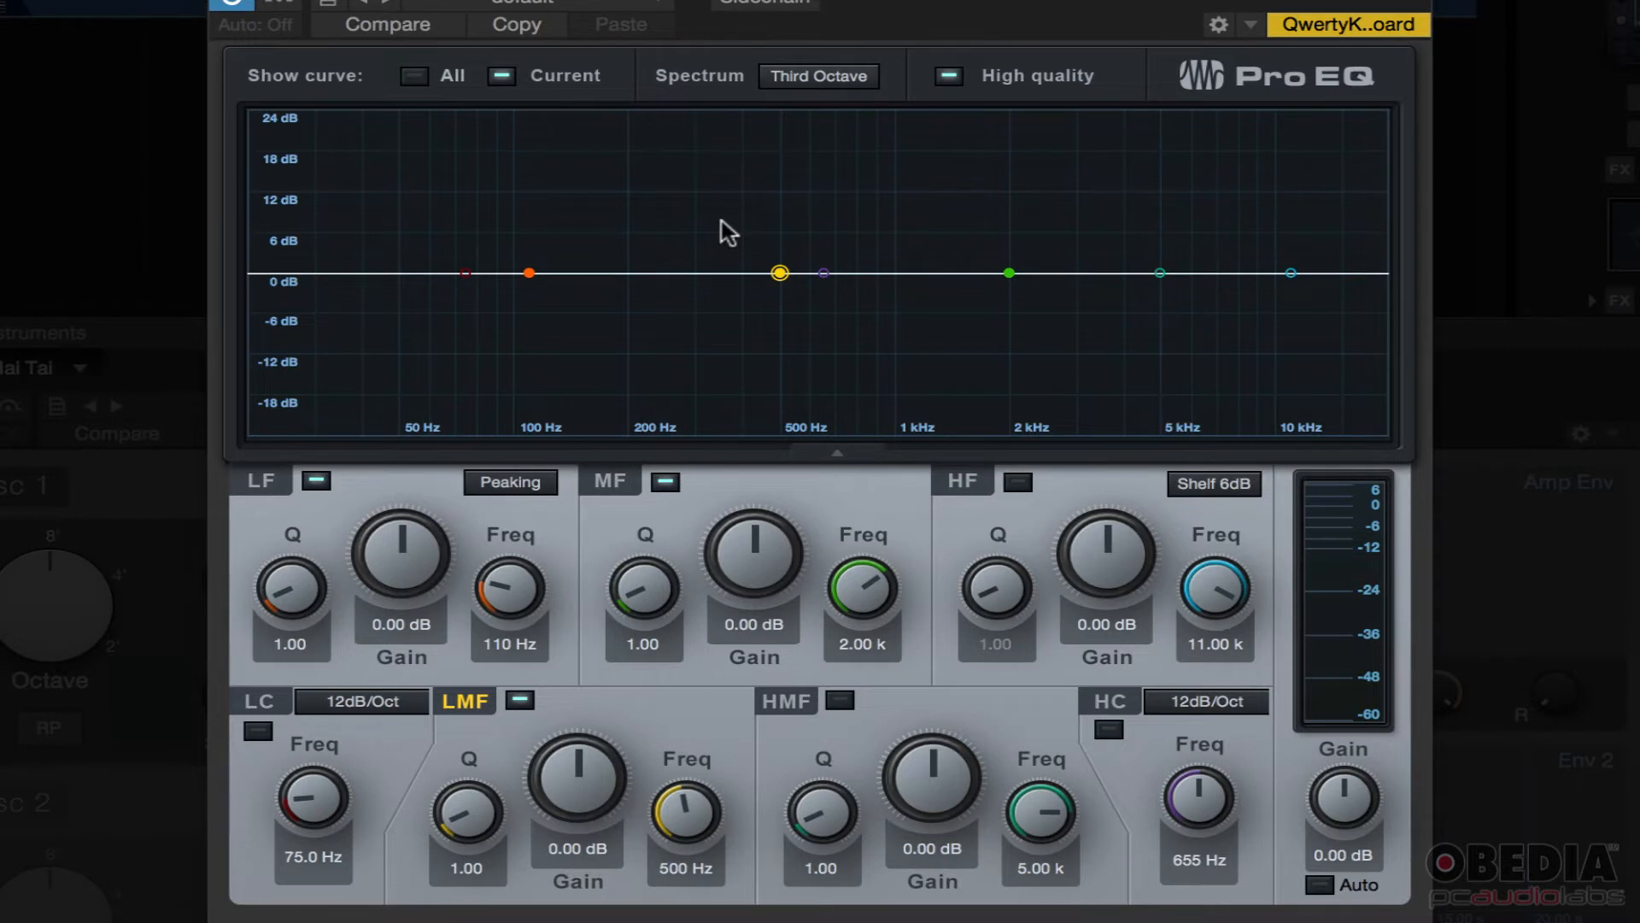
Reset the high cut to 20 kHz and boost the low-mid band to about 10 dB near 400-500 Hz
double_click(824, 273)
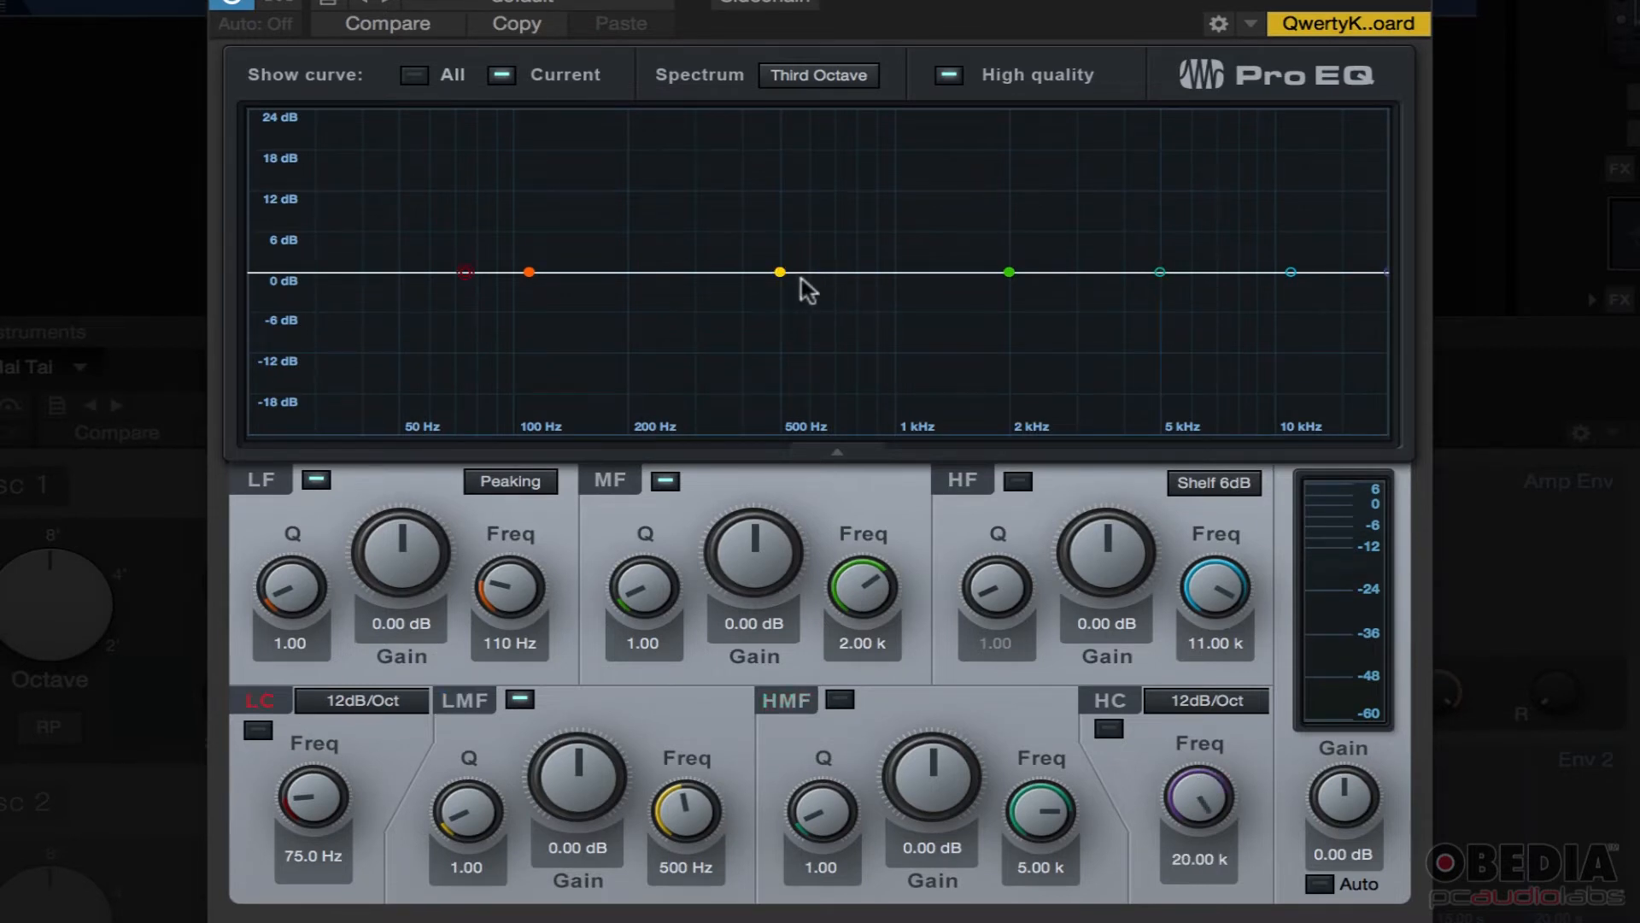
click(781, 274)
drag(780, 275, 795, 229)
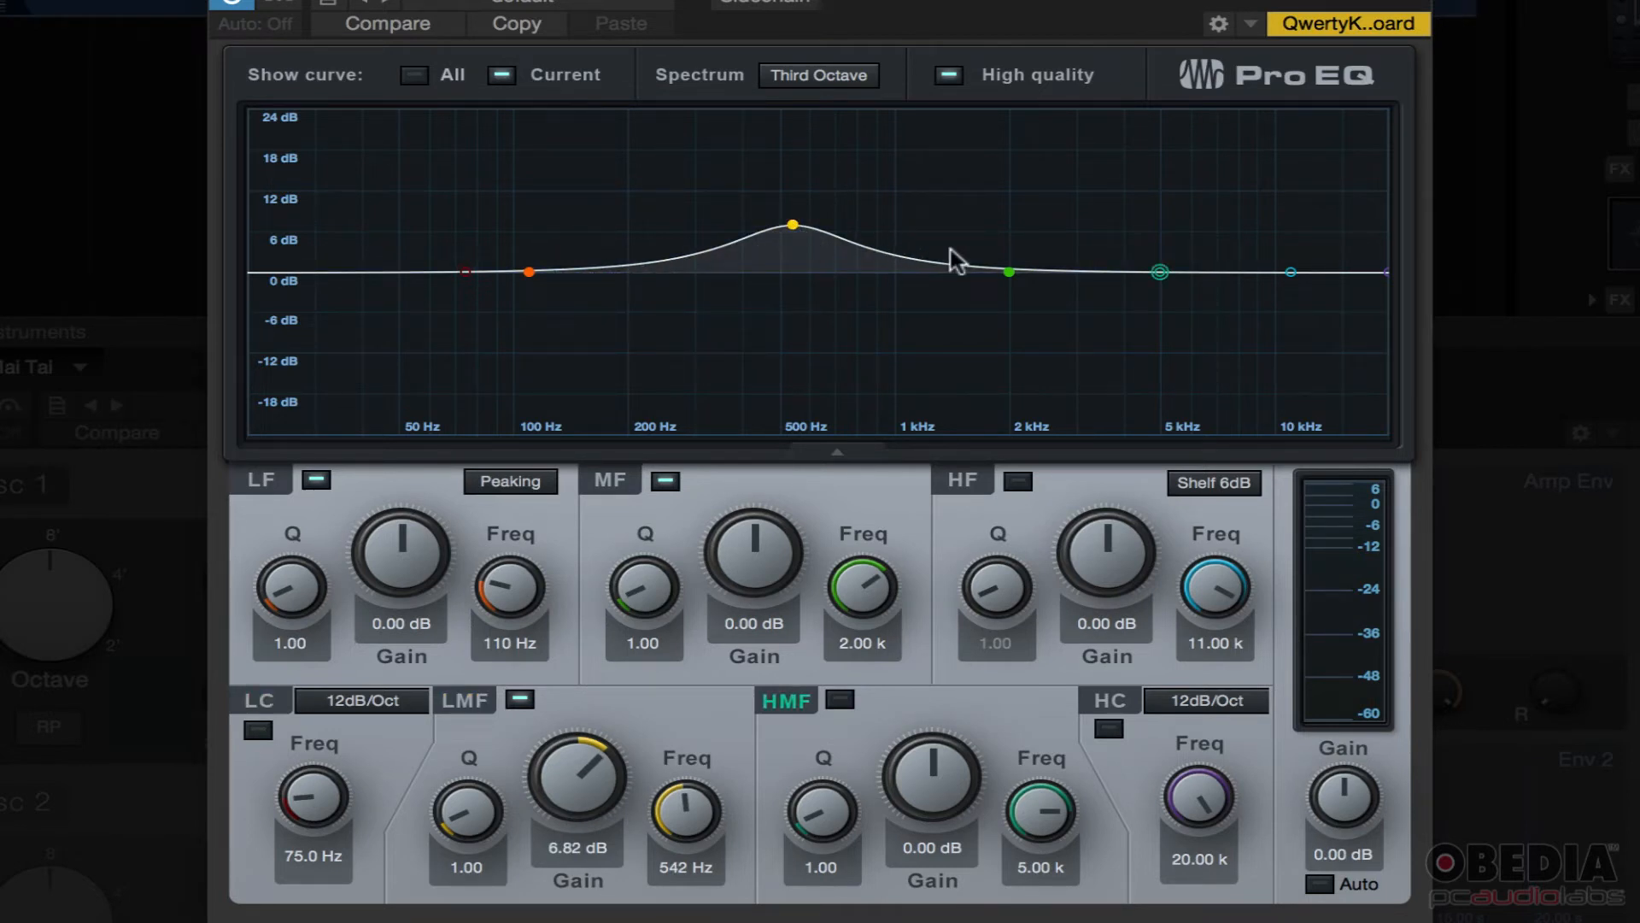
mouse_move(793, 226)
mouse_down()
mouse_move(769, 247)
mouse_move(747, 205)
mouse_up()
click(1010, 273)
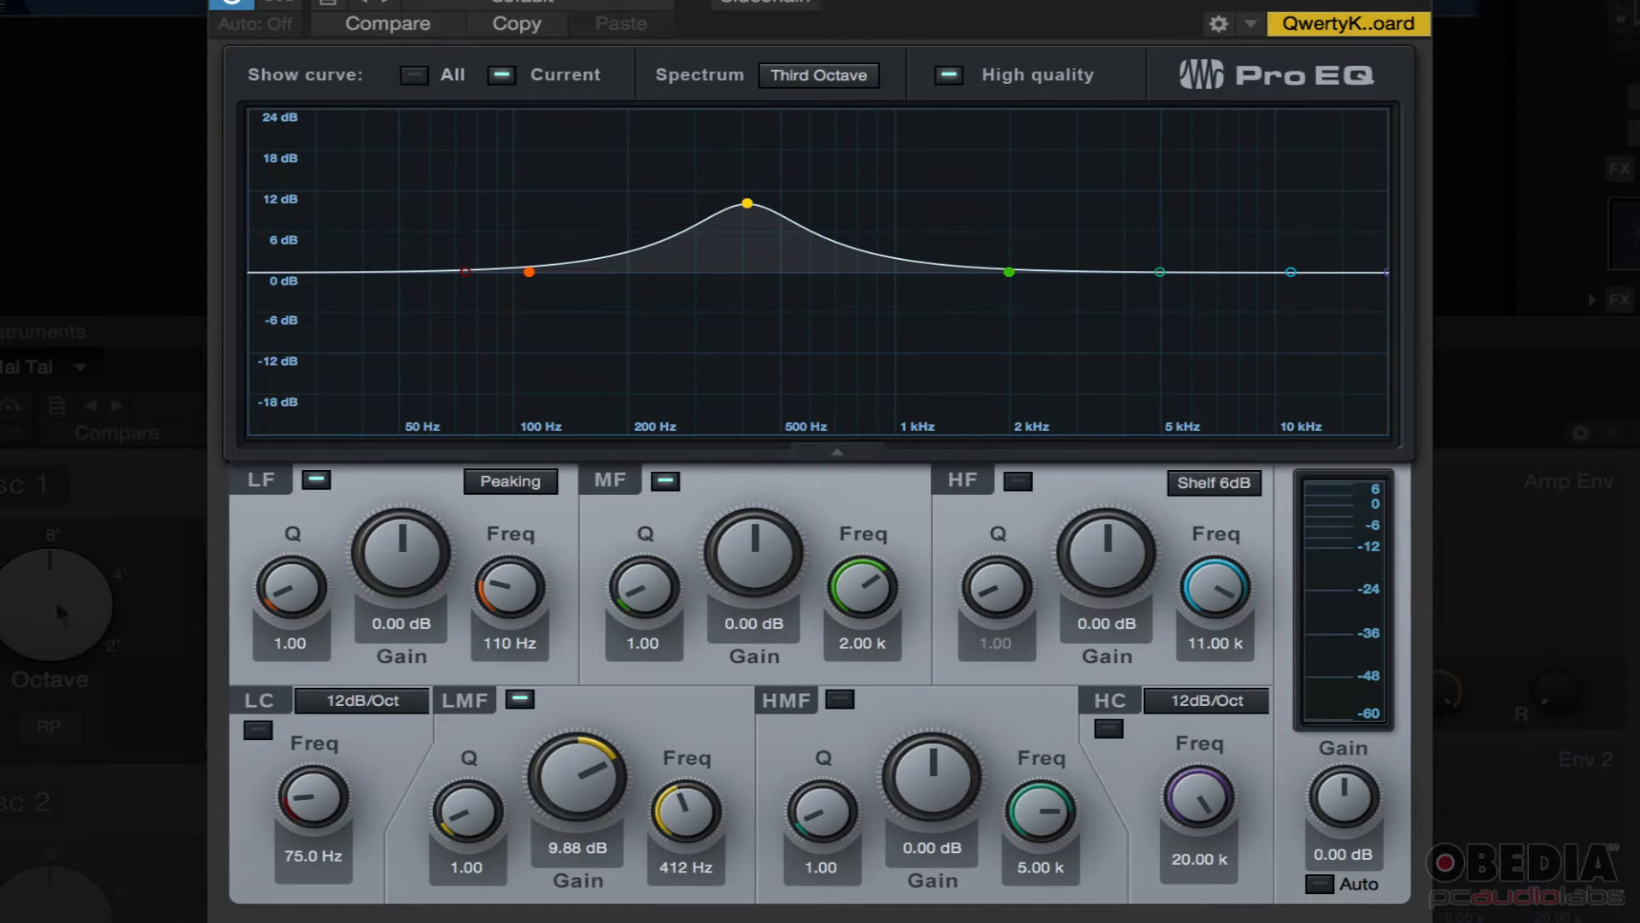
Enable low cut at 191 Hz and high cut at 1.78 kHz, nudging the low-mid peak into the band
click(260, 741)
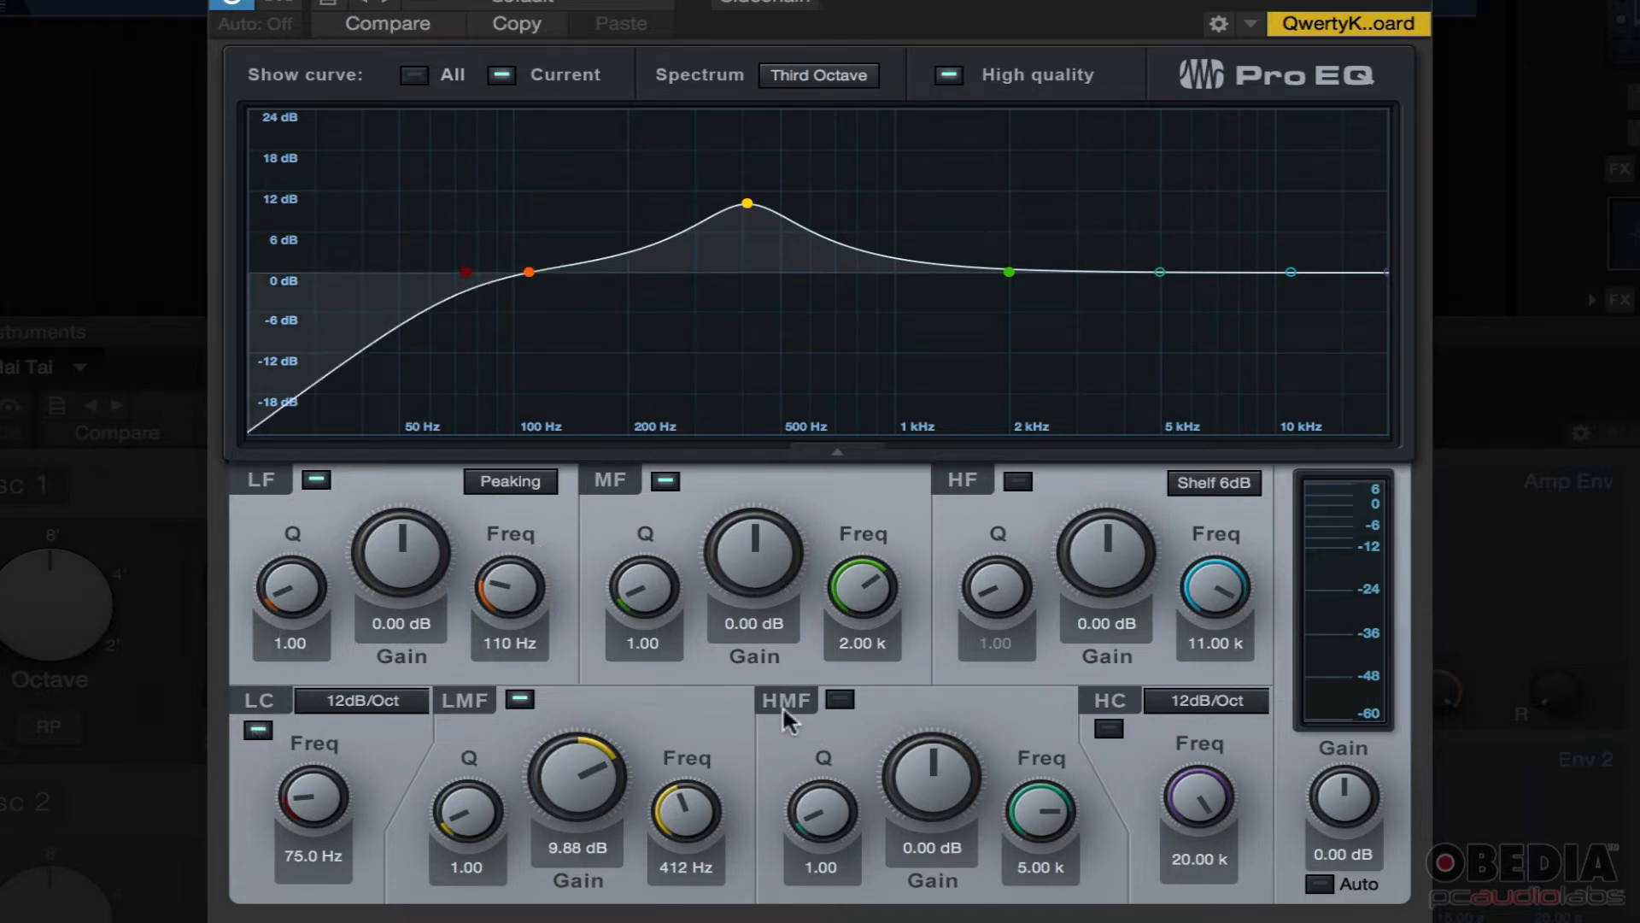
click(1108, 731)
drag(1199, 797, 1199, 846)
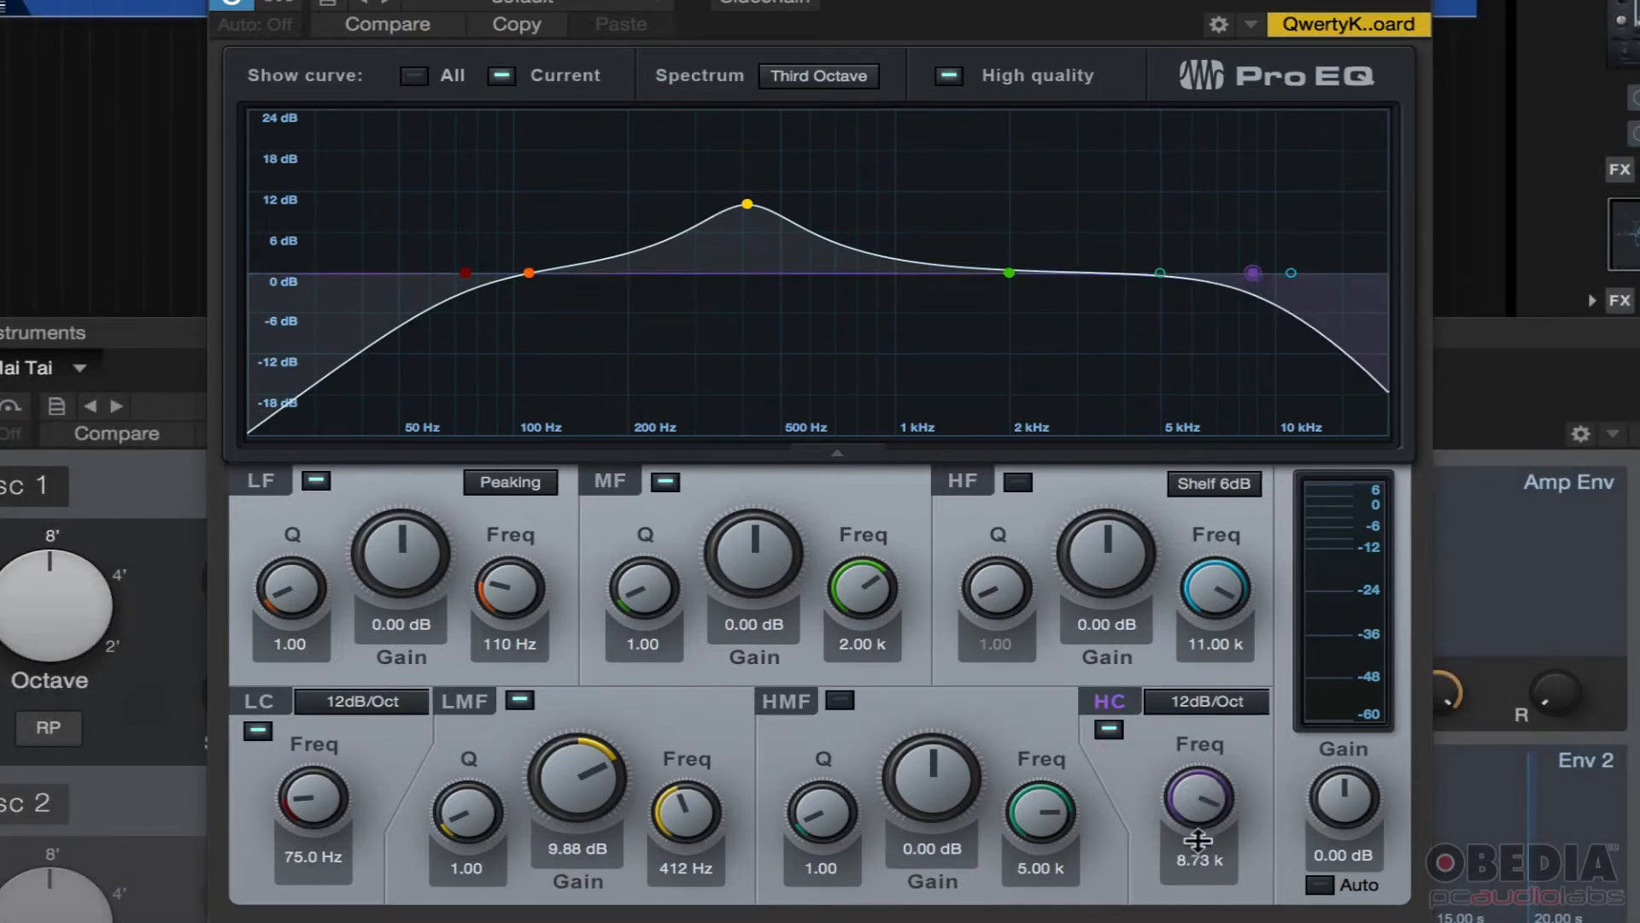
drag(313, 797, 331, 763)
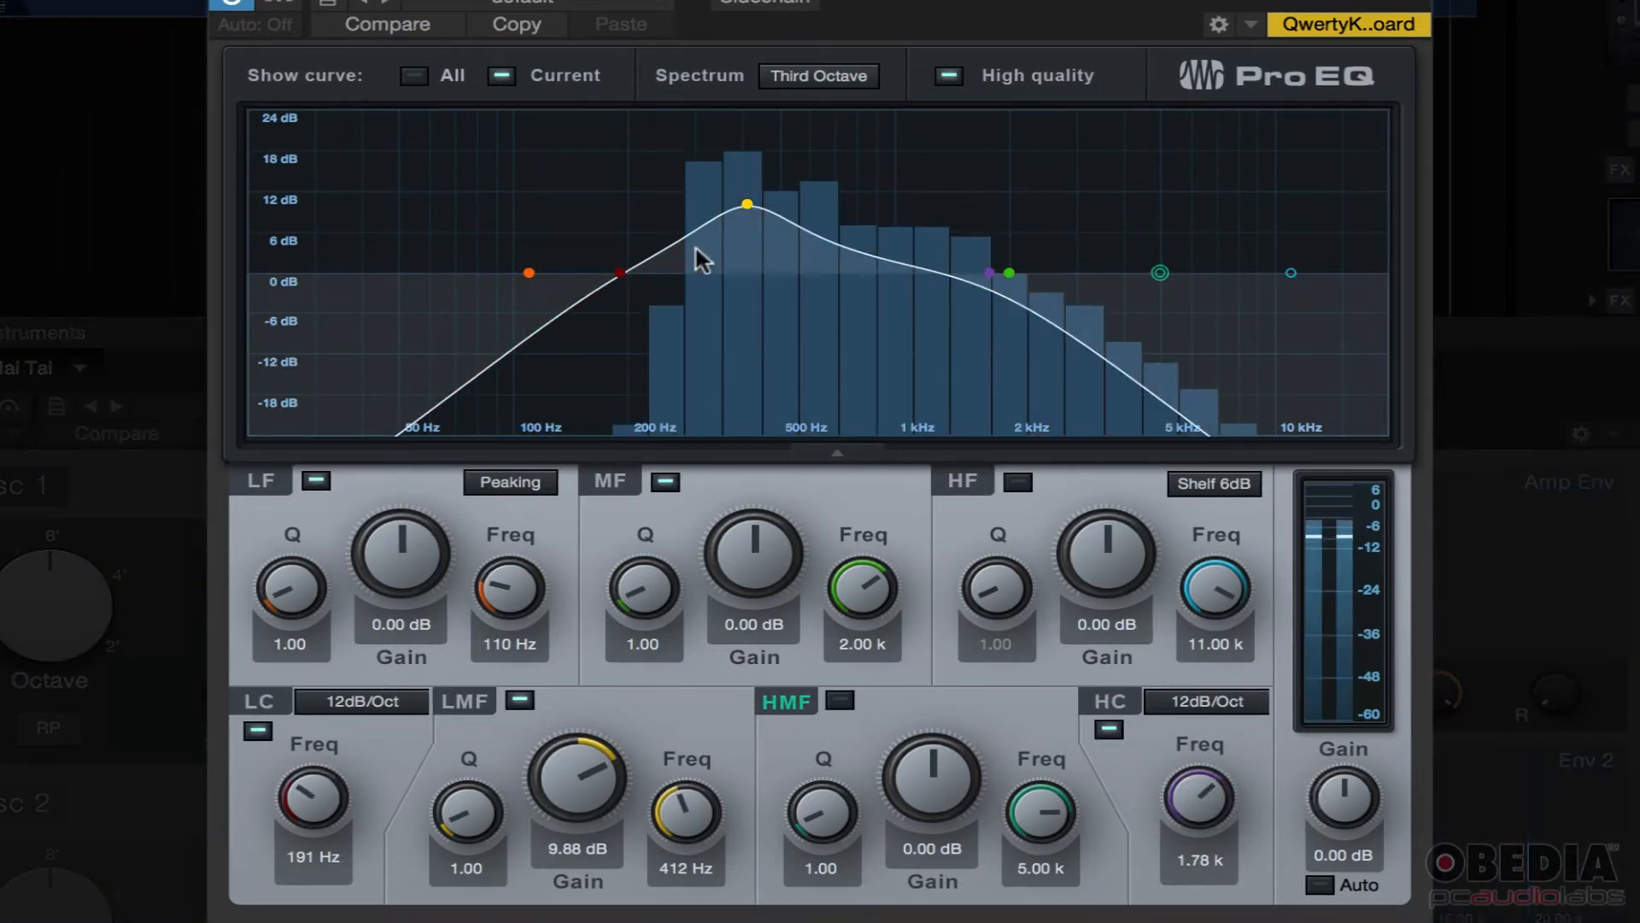
drag(747, 204, 829, 205)
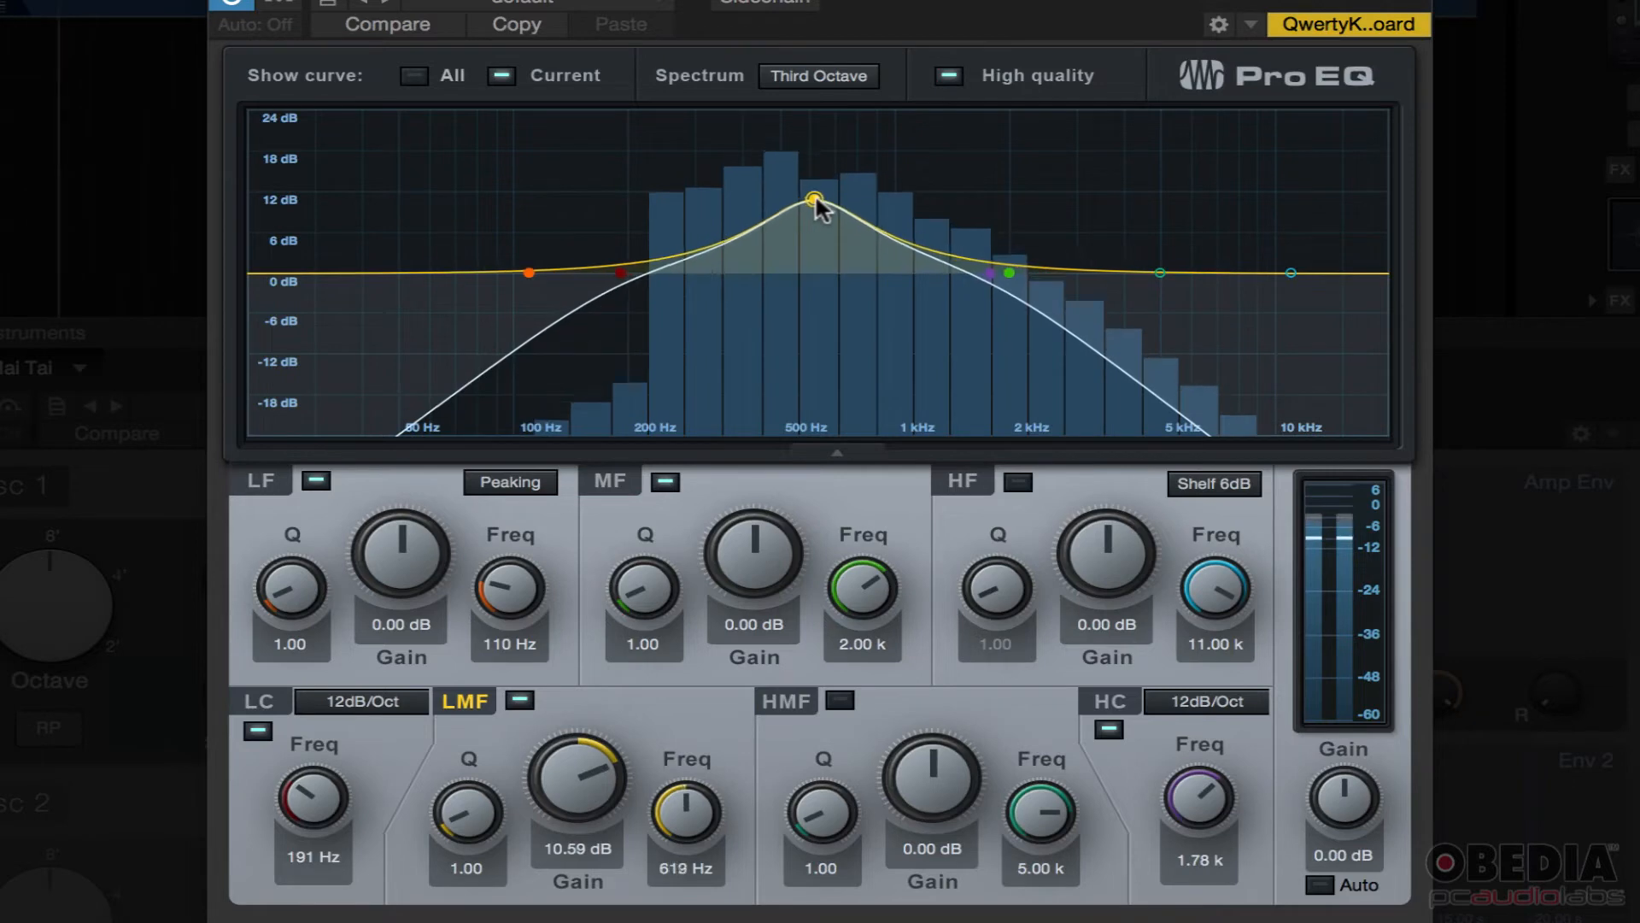
drag(829, 206, 811, 208)
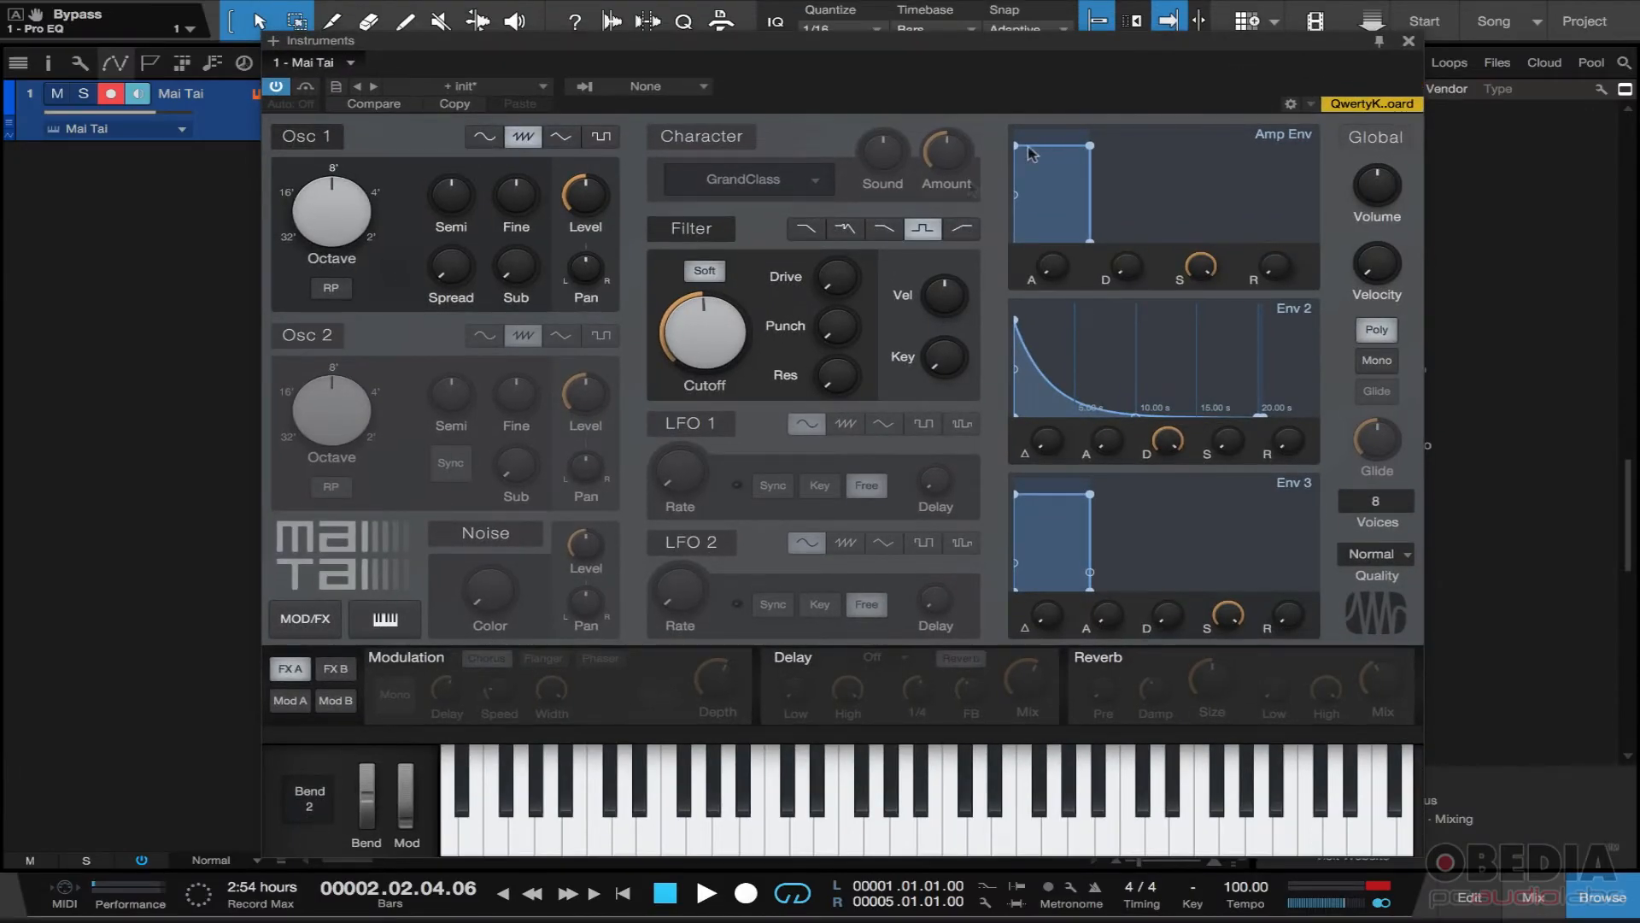
During playback, sweep the Mai Tai cutoff around 1.61 kHz and down to about 1.22 kHz
key(space)
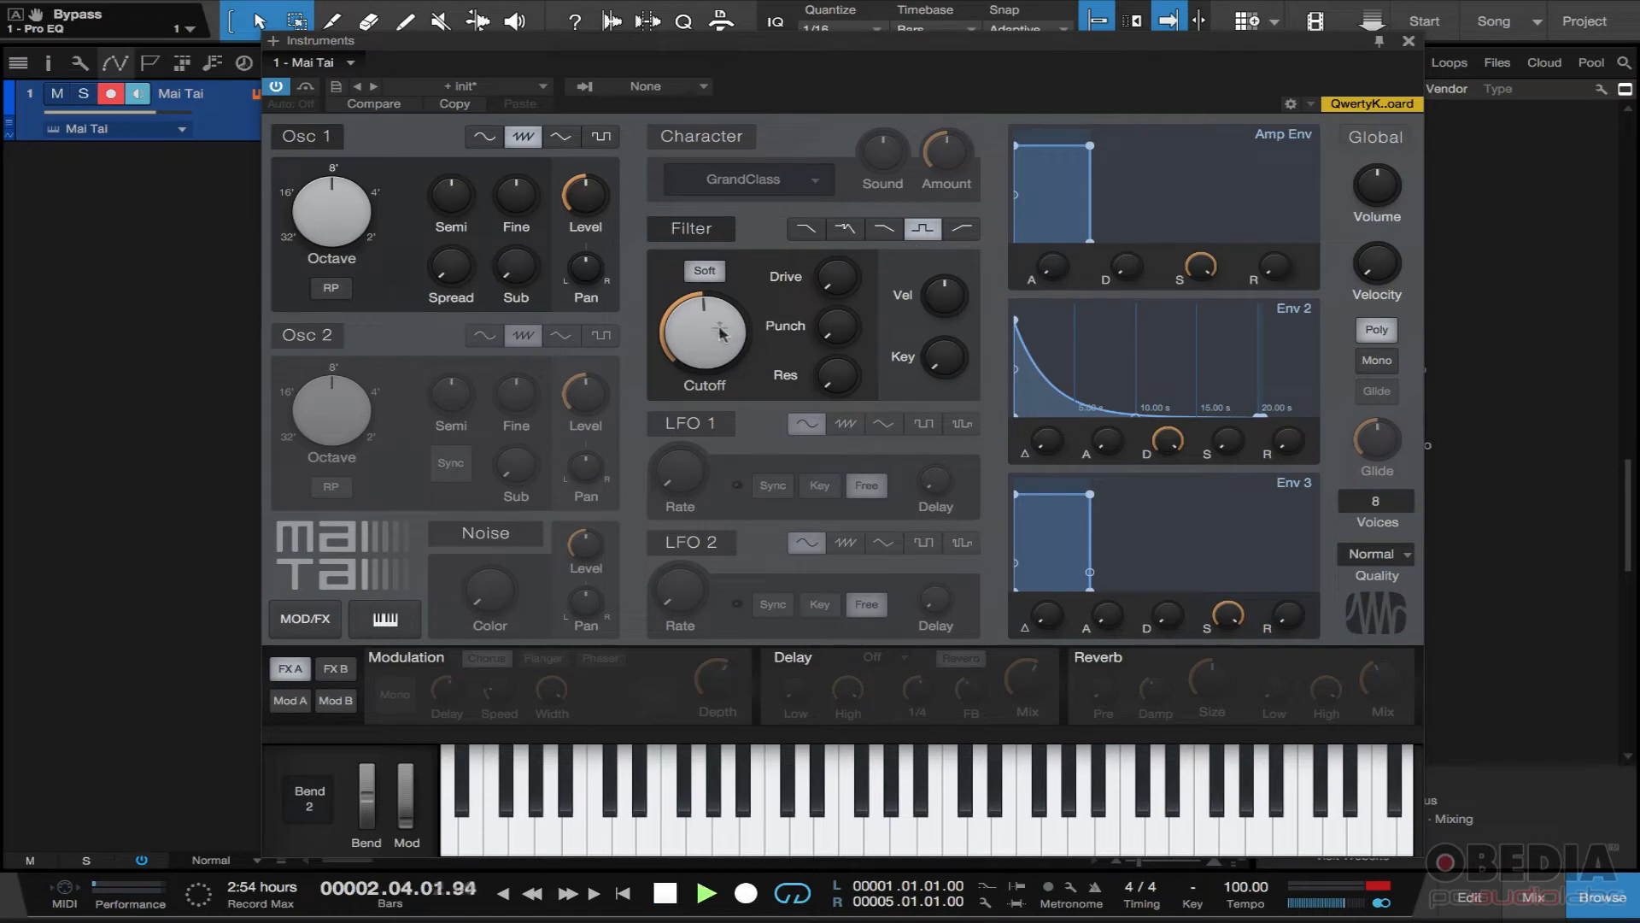
mouse_move(712, 332)
mouse_down()
mouse_move(725, 304)
mouse_move(747, 422)
mouse_move(744, 326)
mouse_up()
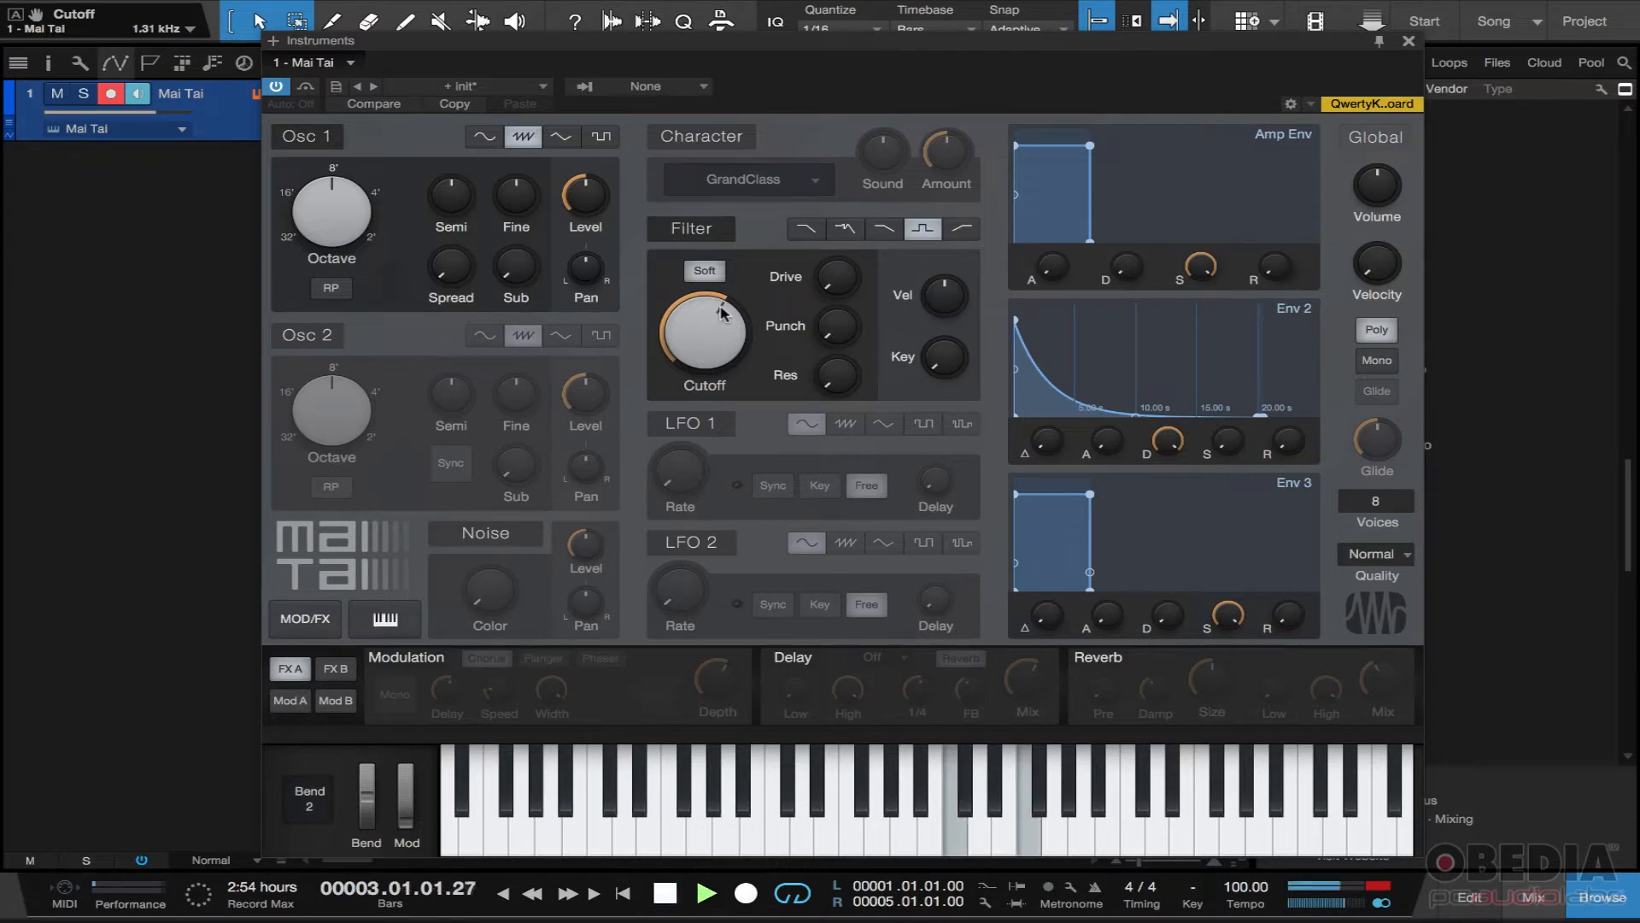
drag(722, 313, 726, 316)
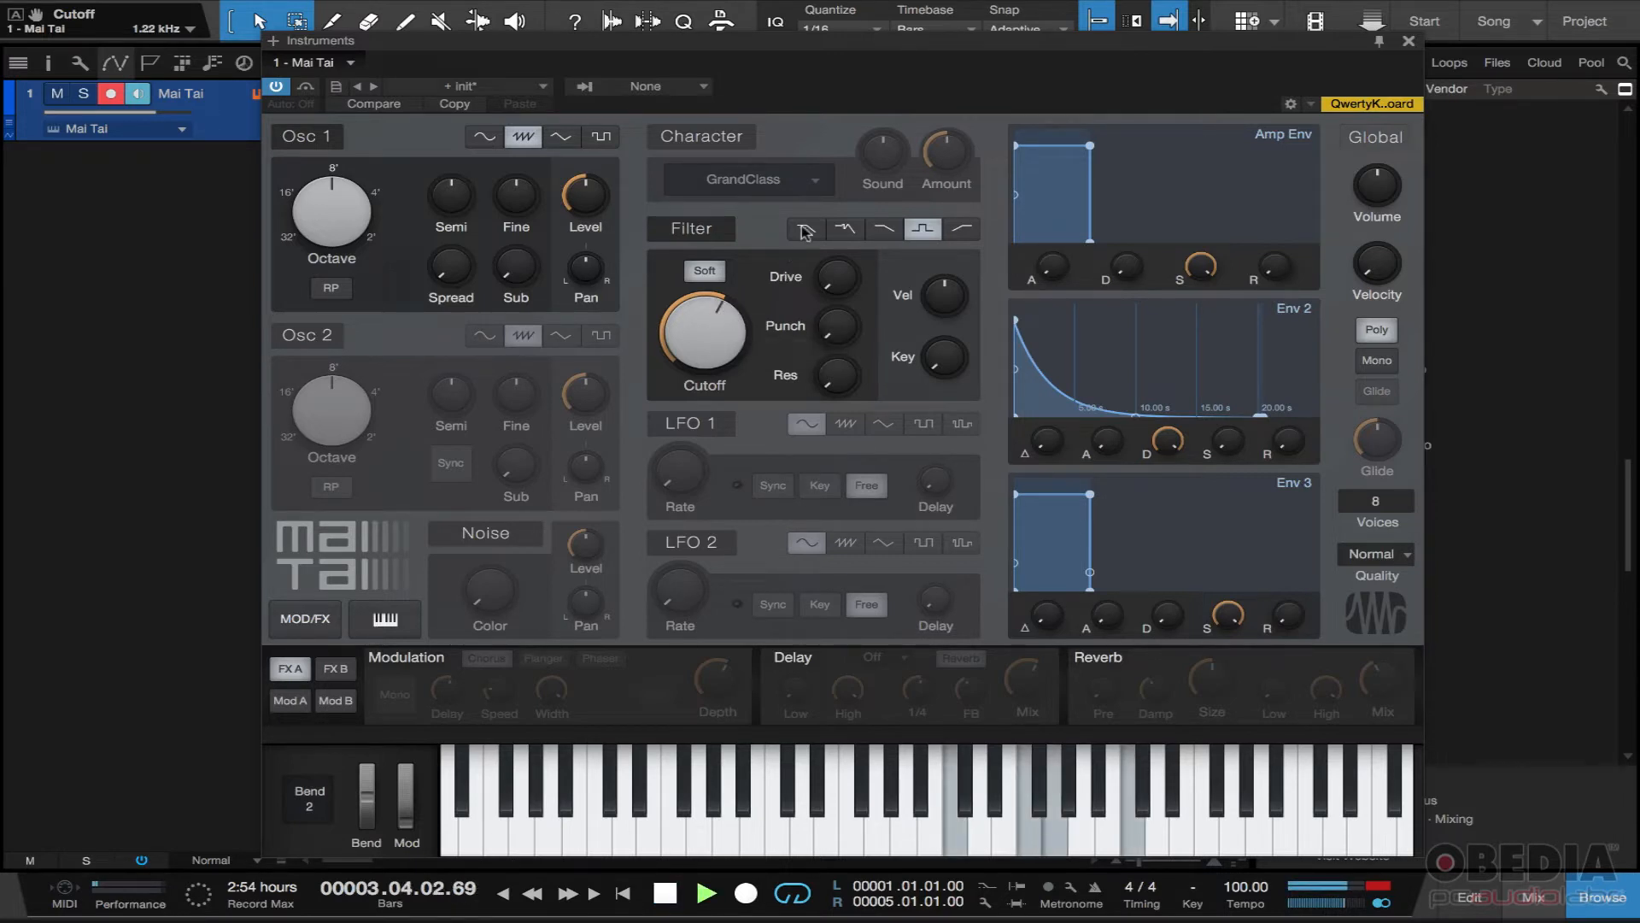
key(space)
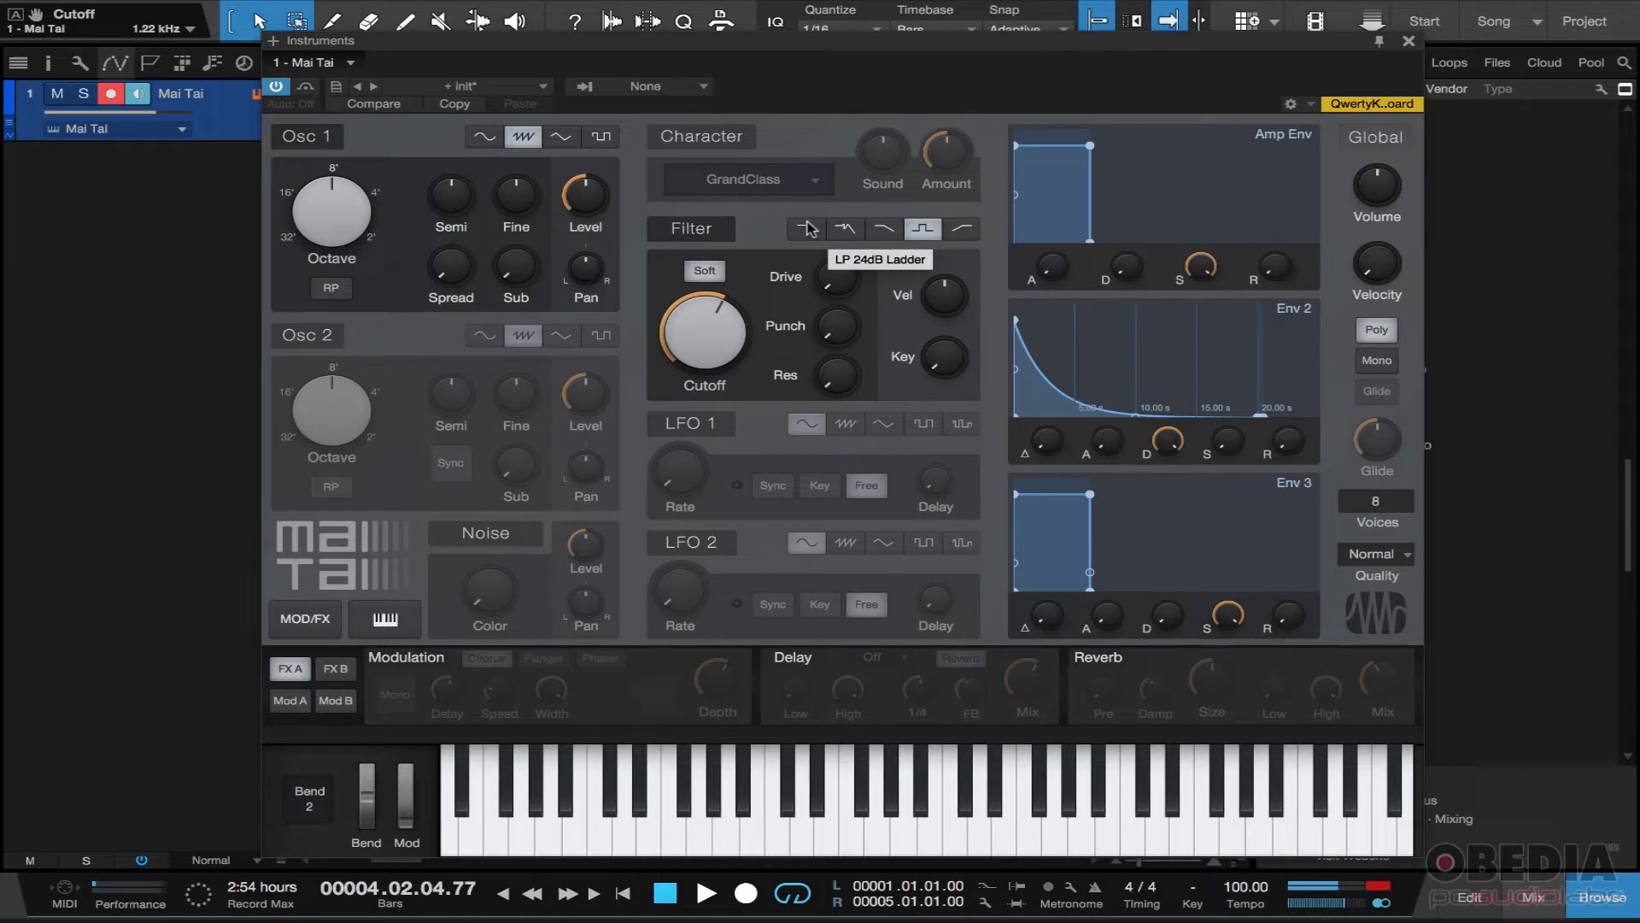
key(space)
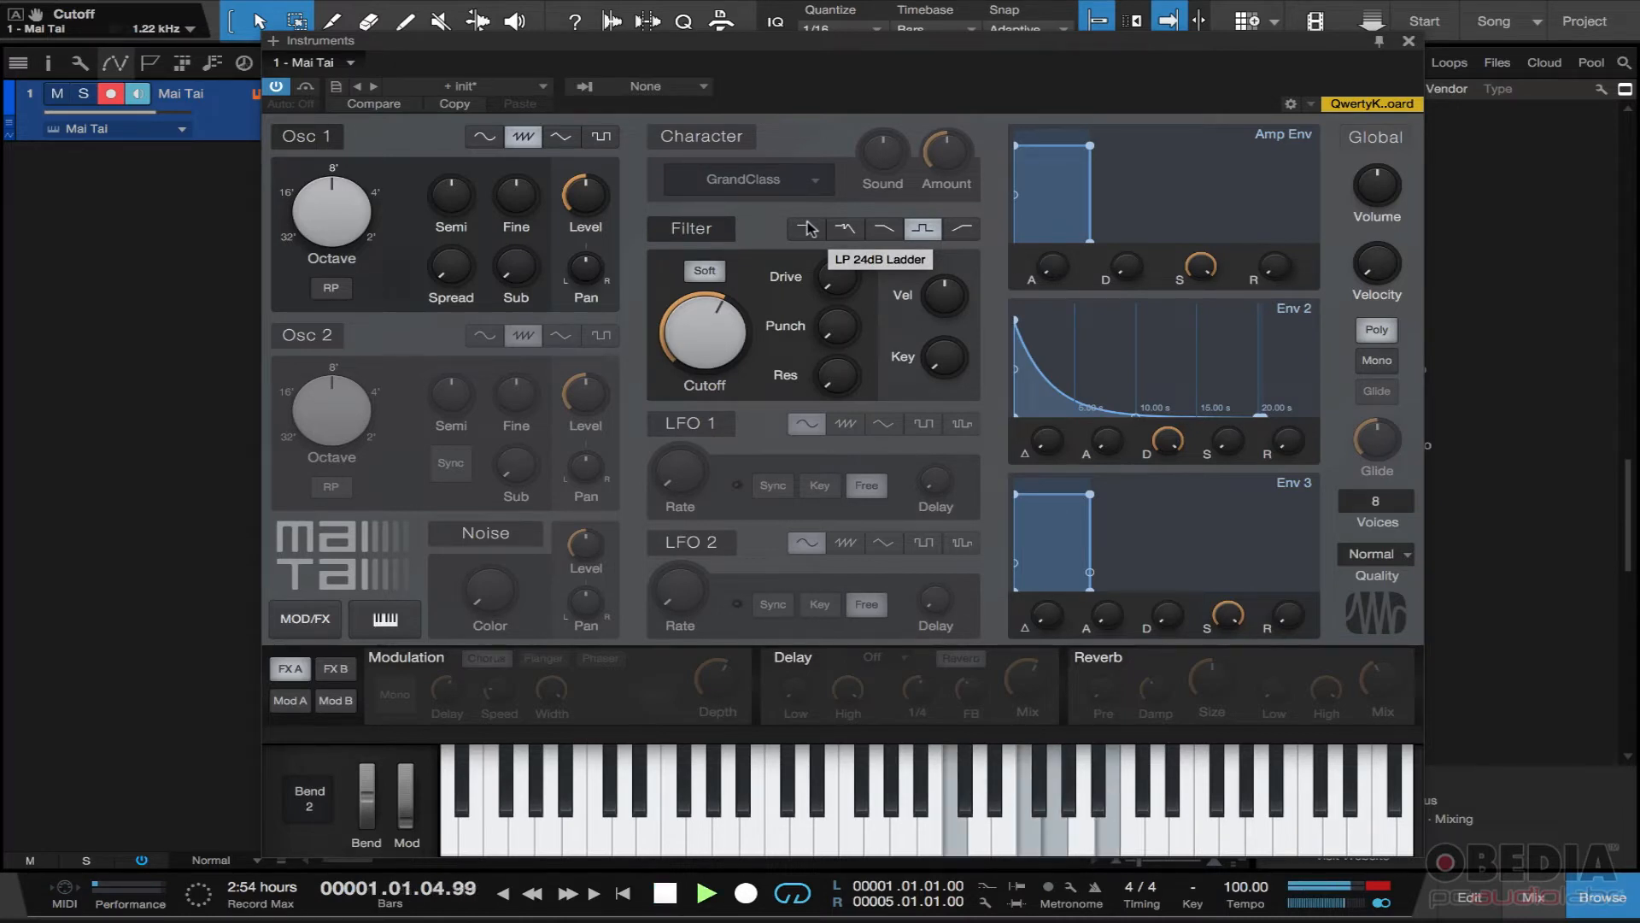
Switch the filter from LP24 Ladder to the BP12 Ladder band-pass type
click(808, 229)
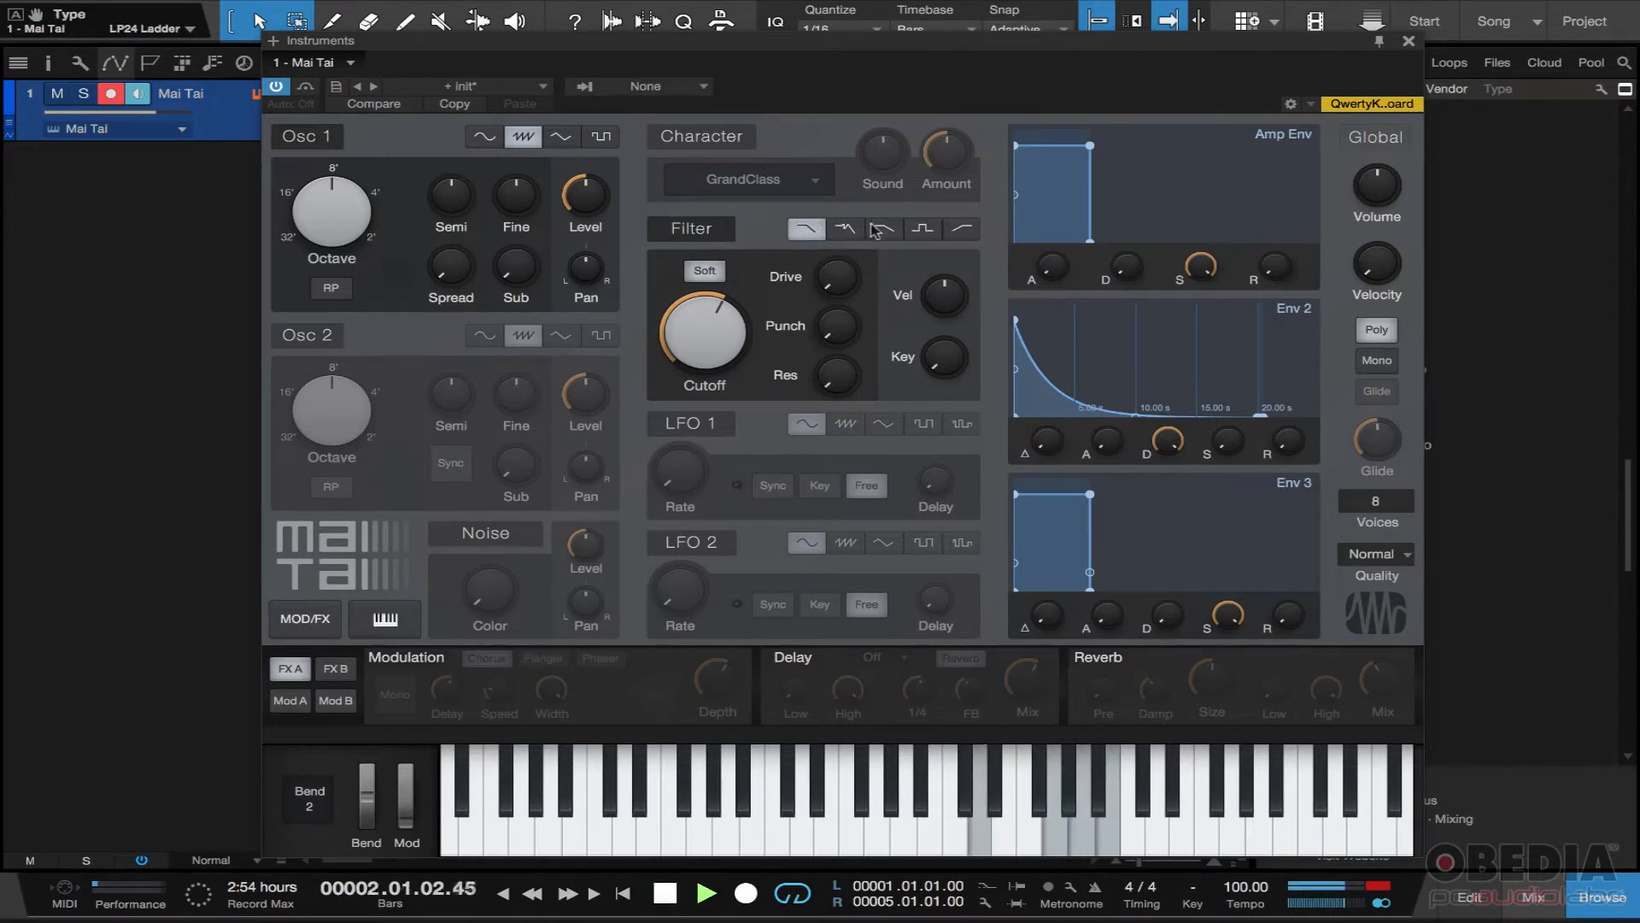
click(923, 228)
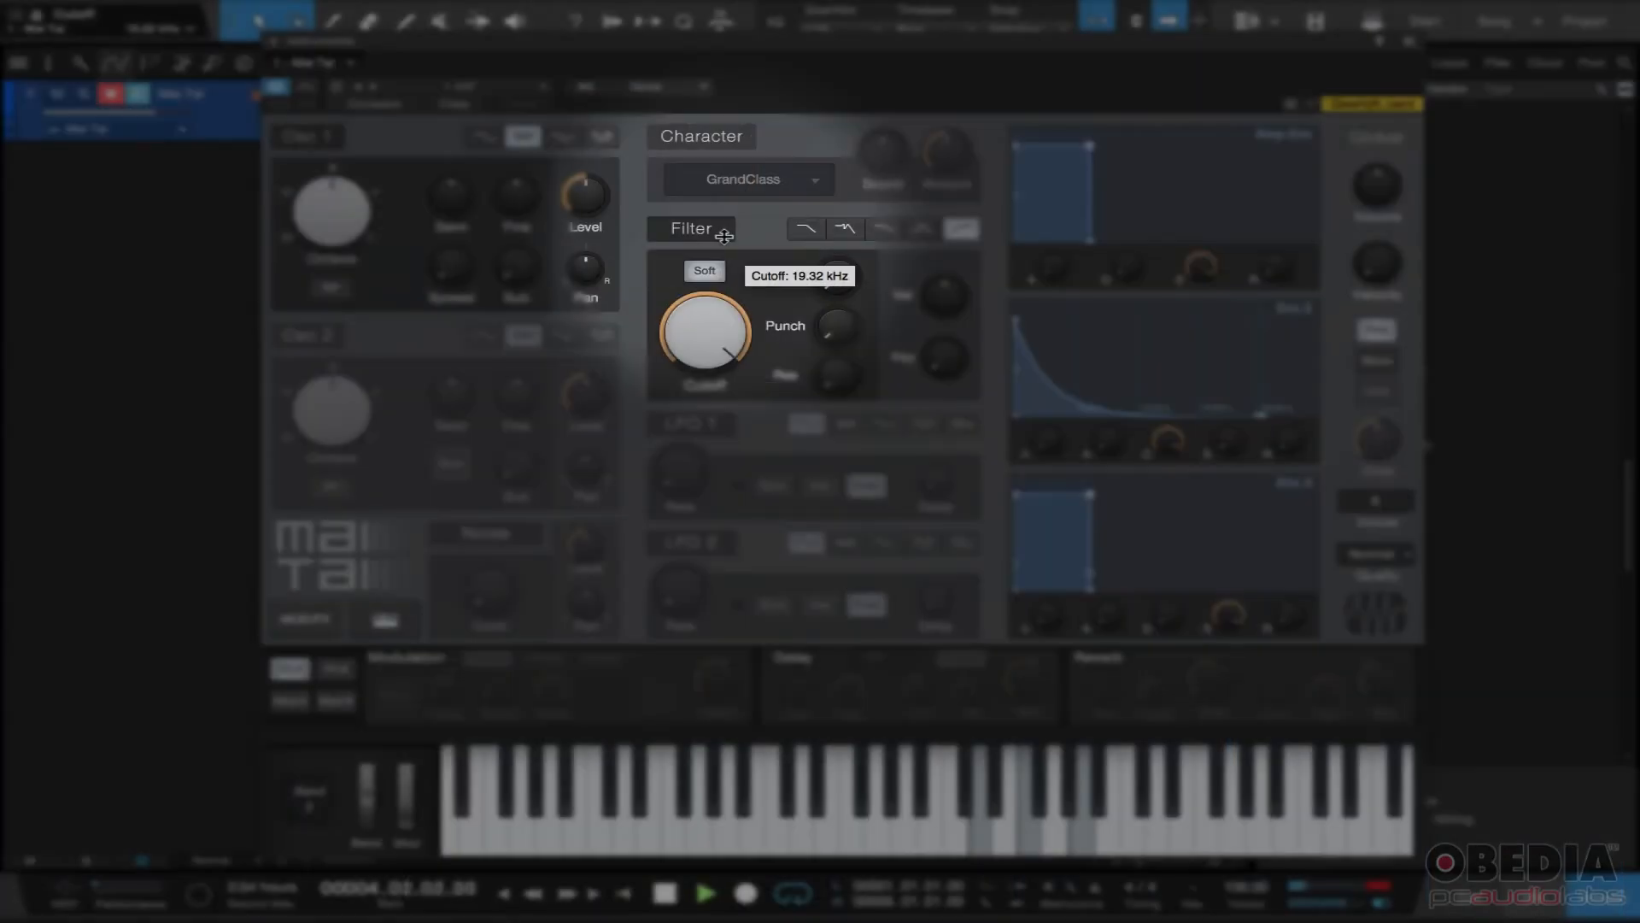
Lower the Mai Tai cutoff to about 1.45 kHz, then select the HP12 Ladder filter type
drag(725, 239, 741, 312)
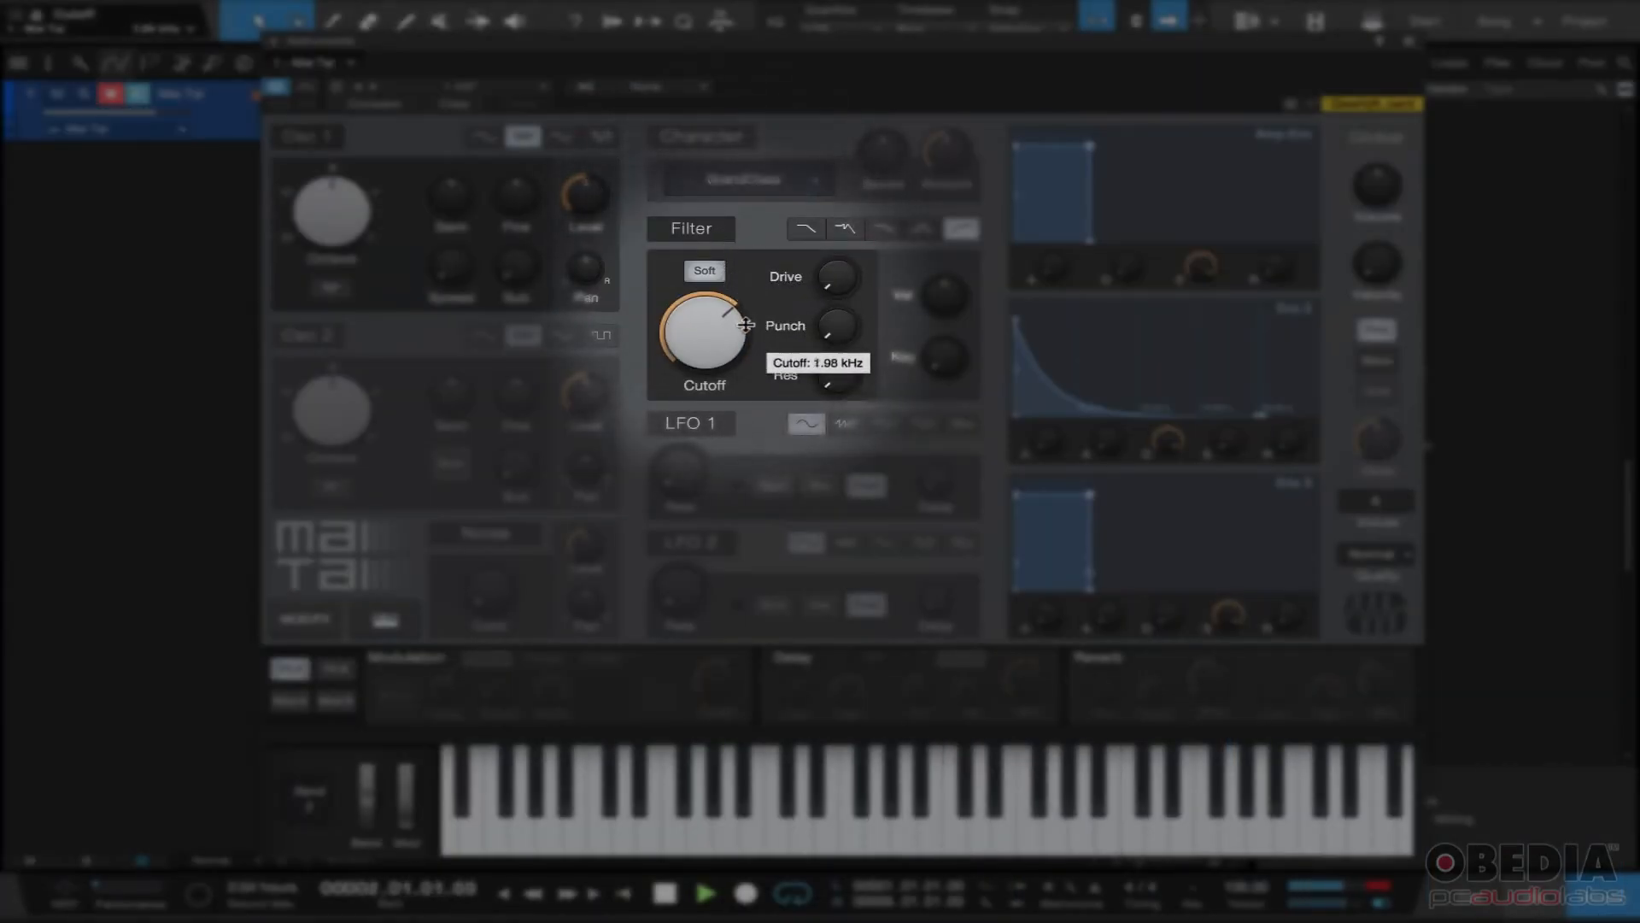
mouse_move(748, 326)
mouse_down()
mouse_move(771, 446)
mouse_move(747, 356)
mouse_up()
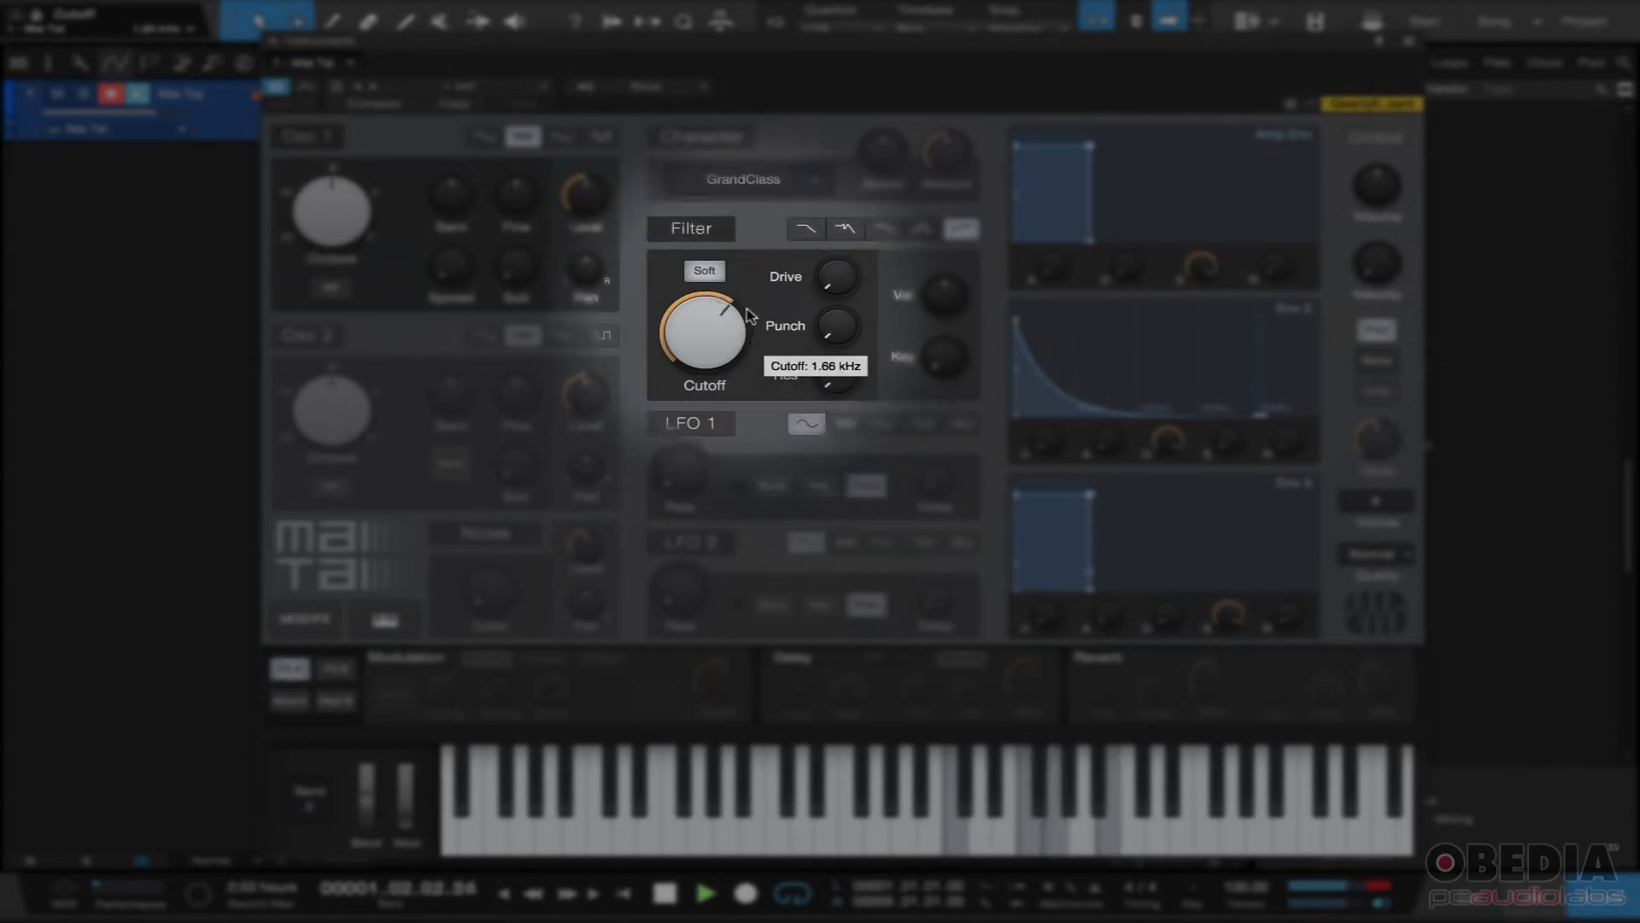
click(960, 232)
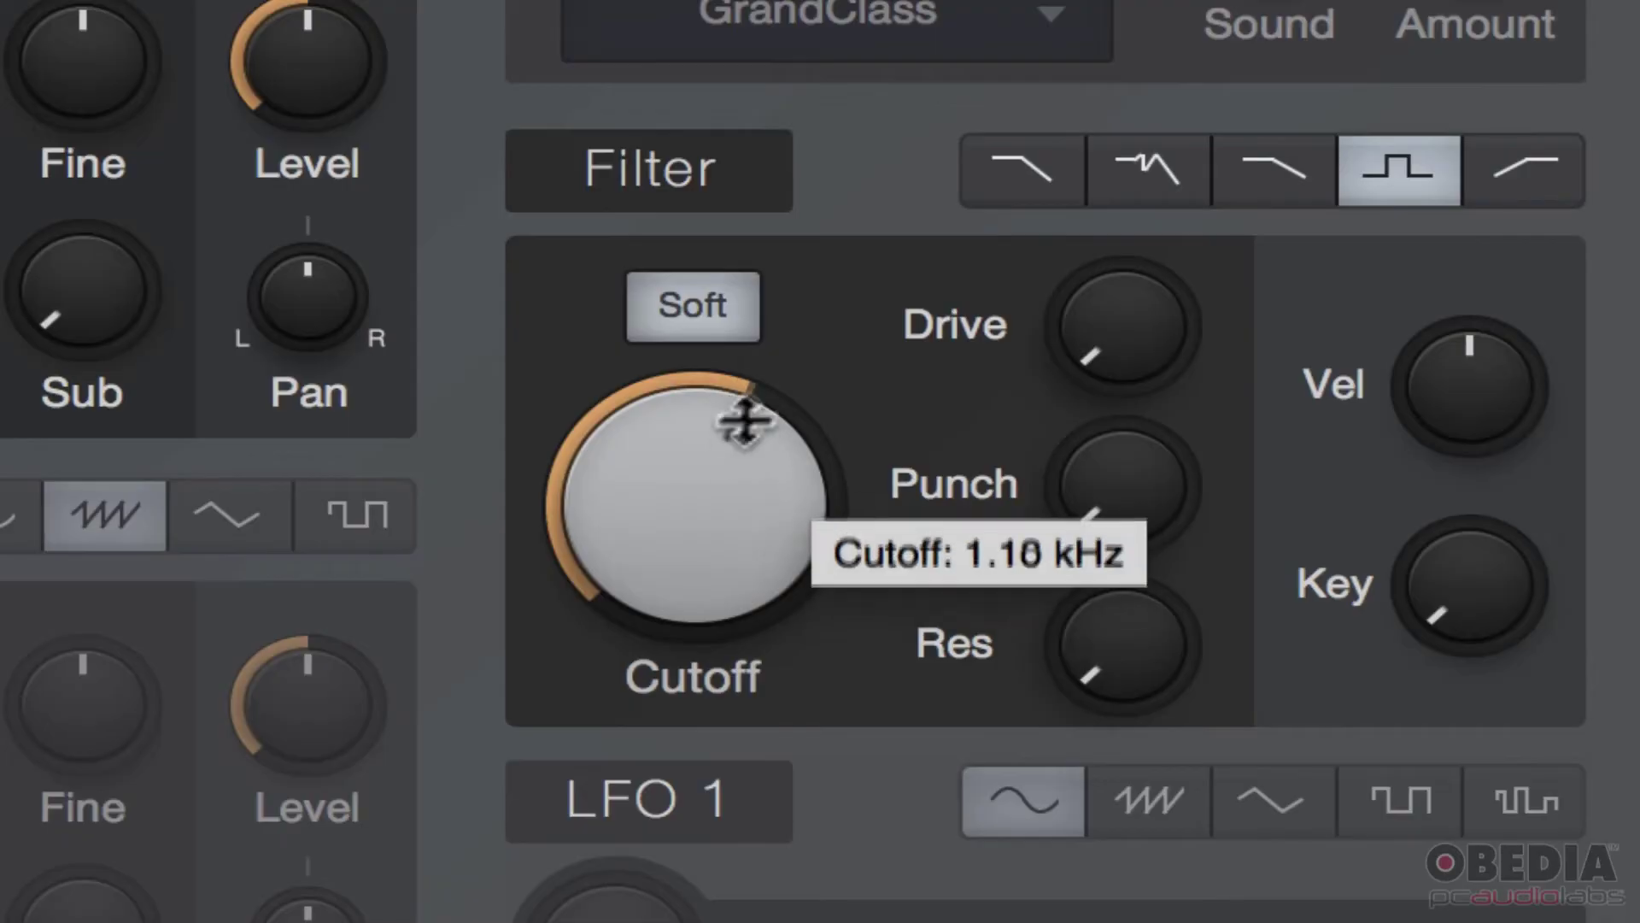
Sweep the high-pass cutoff up to about 5.2 kHz and back to roughly 1.7 kHz
mouse_move(748, 423)
mouse_down()
mouse_move(765, 409)
mouse_move(786, 605)
mouse_up()
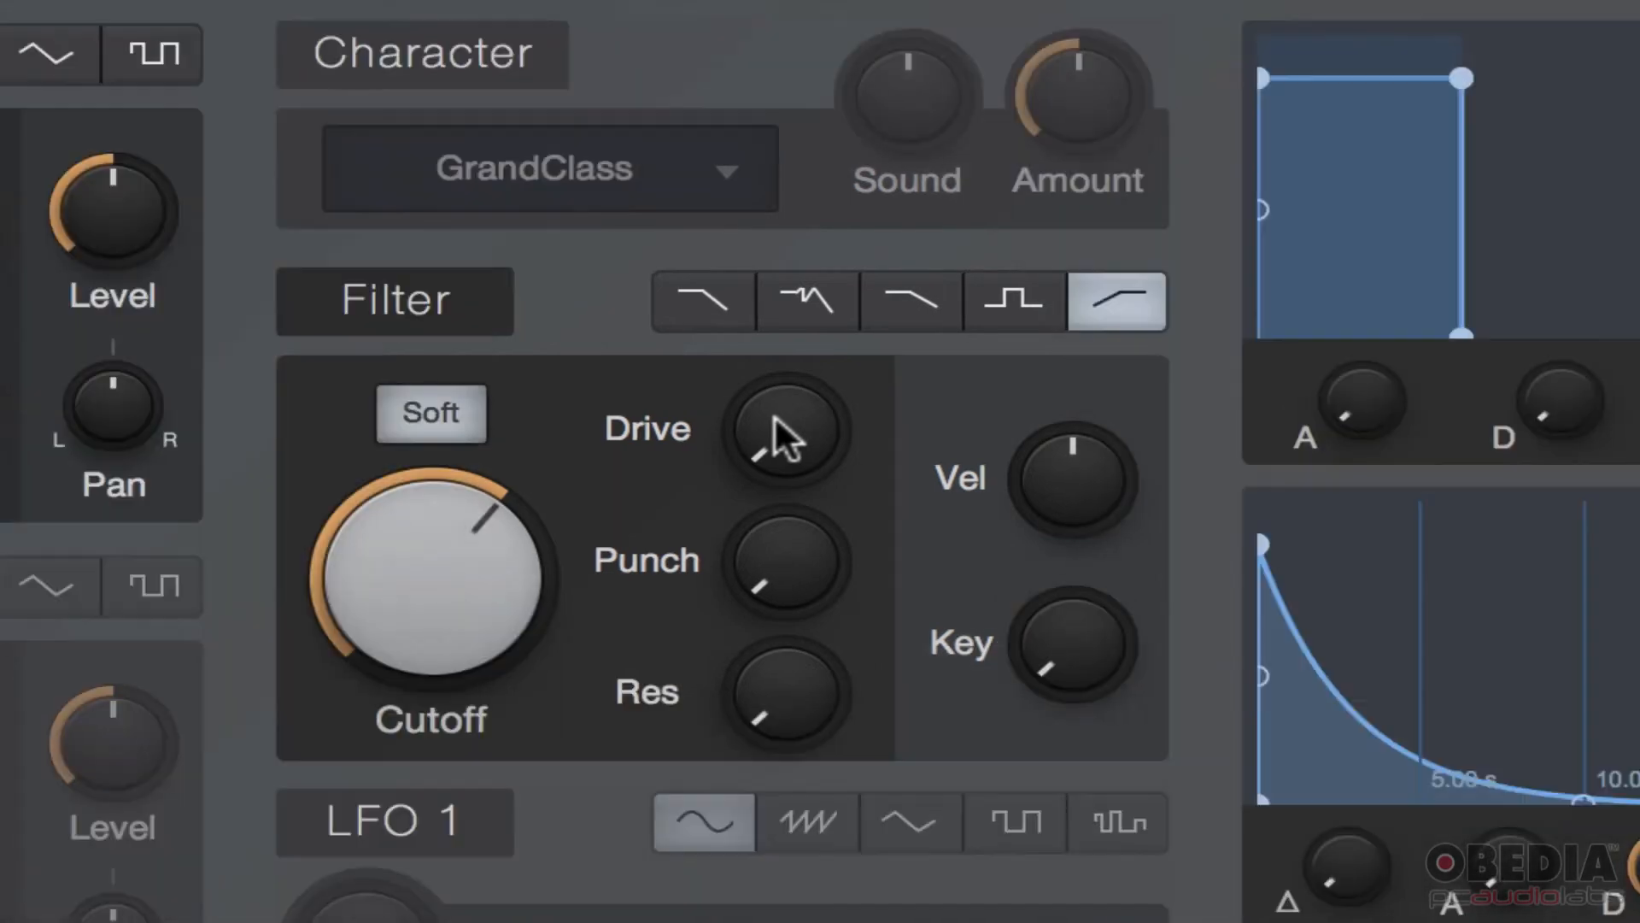
Choose a low-pass filter type, nudge cutoff to ~2.6 kHz and settle Drive near 54.5%
click(808, 301)
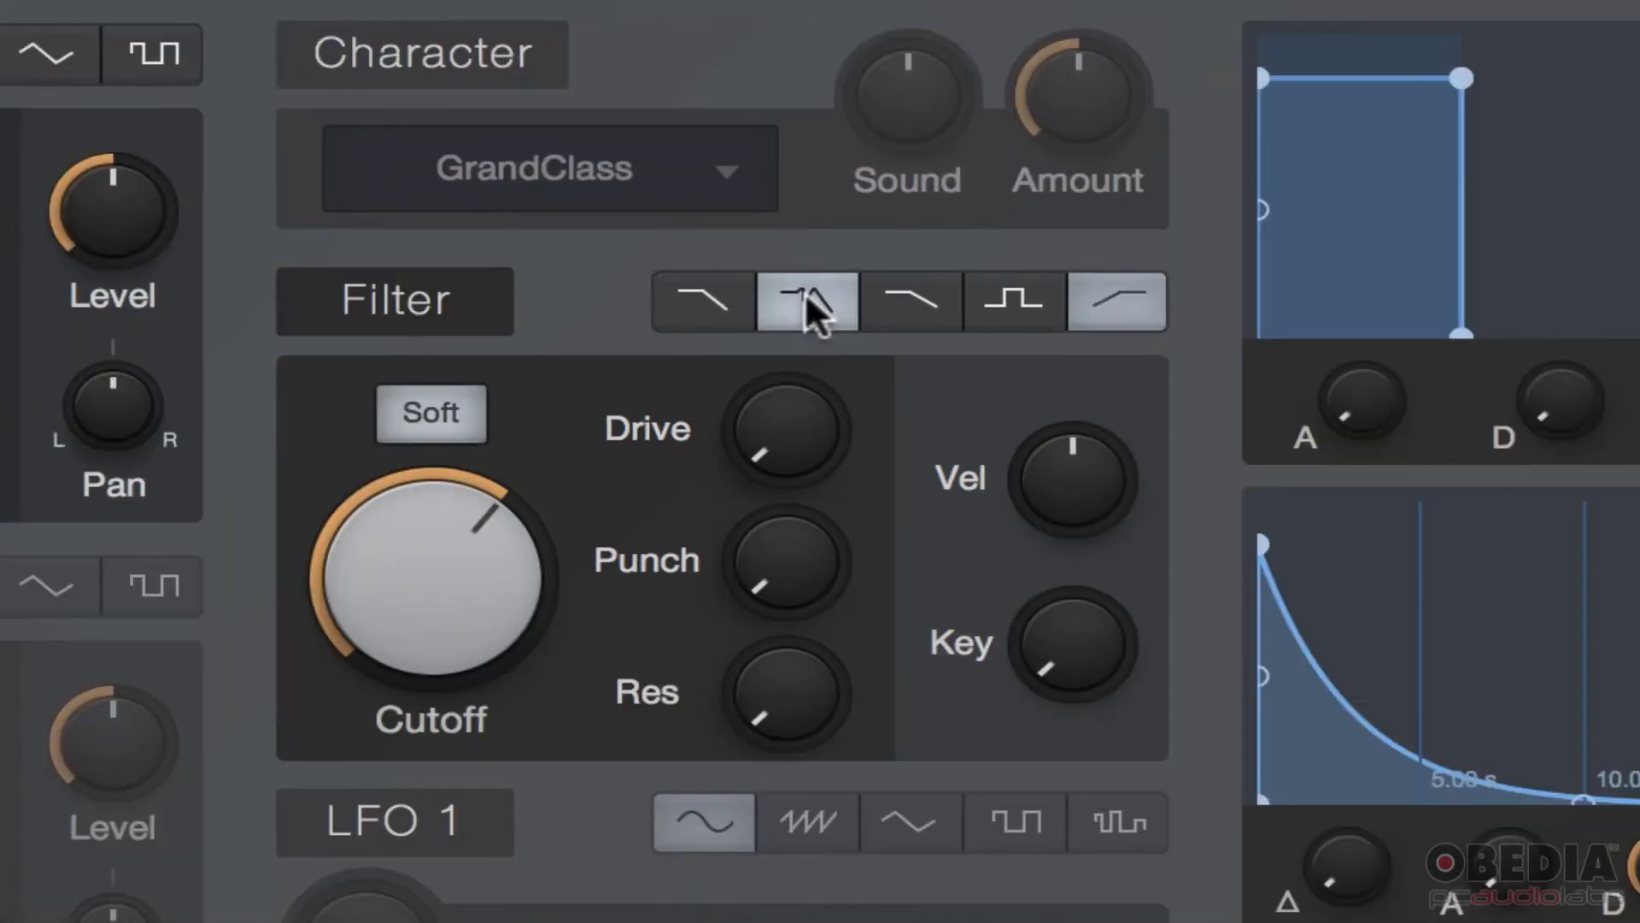
mouse_move(787, 429)
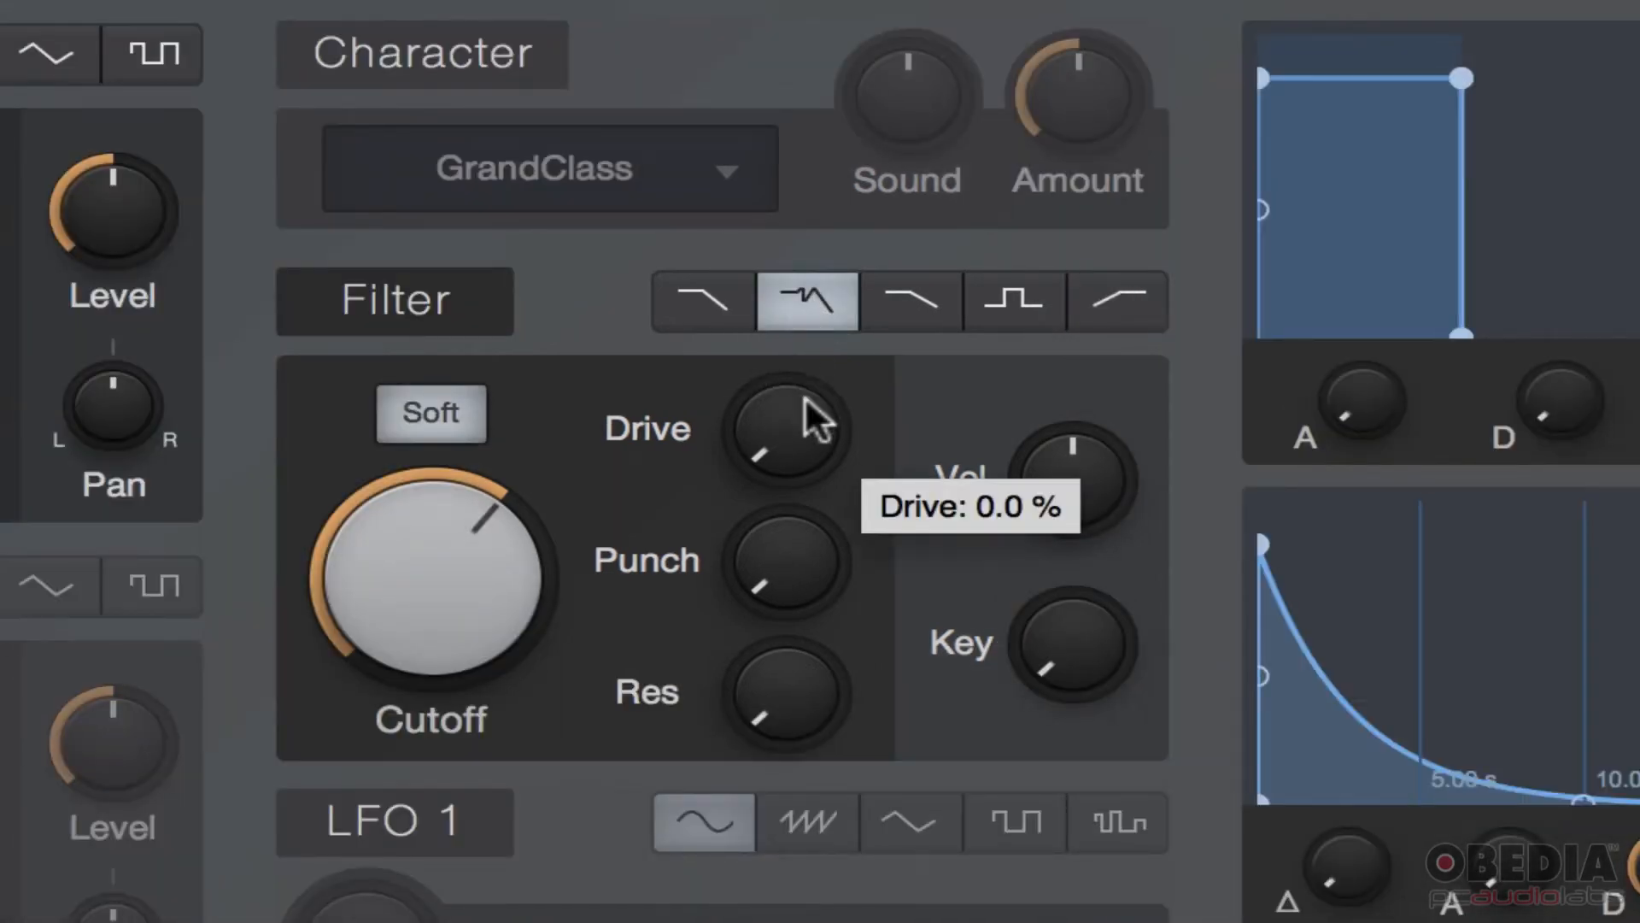
mouse_move(807, 429)
mouse_down()
mouse_move(785, 310)
mouse_move(791, 122)
mouse_move(820, 36)
mouse_up()
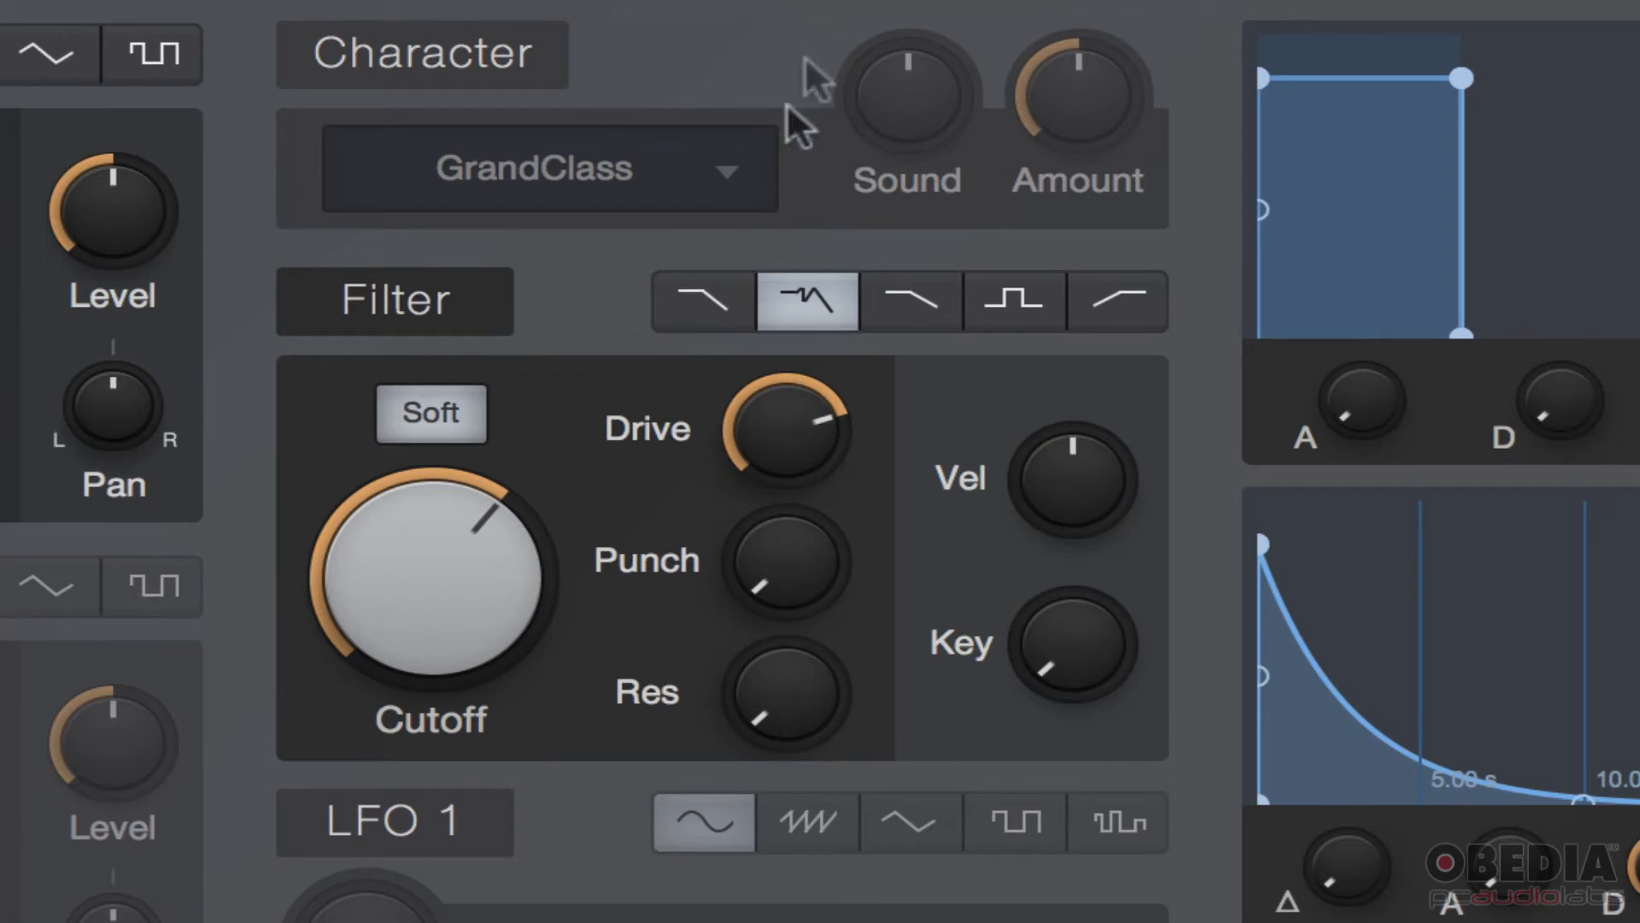
drag(538, 564, 538, 513)
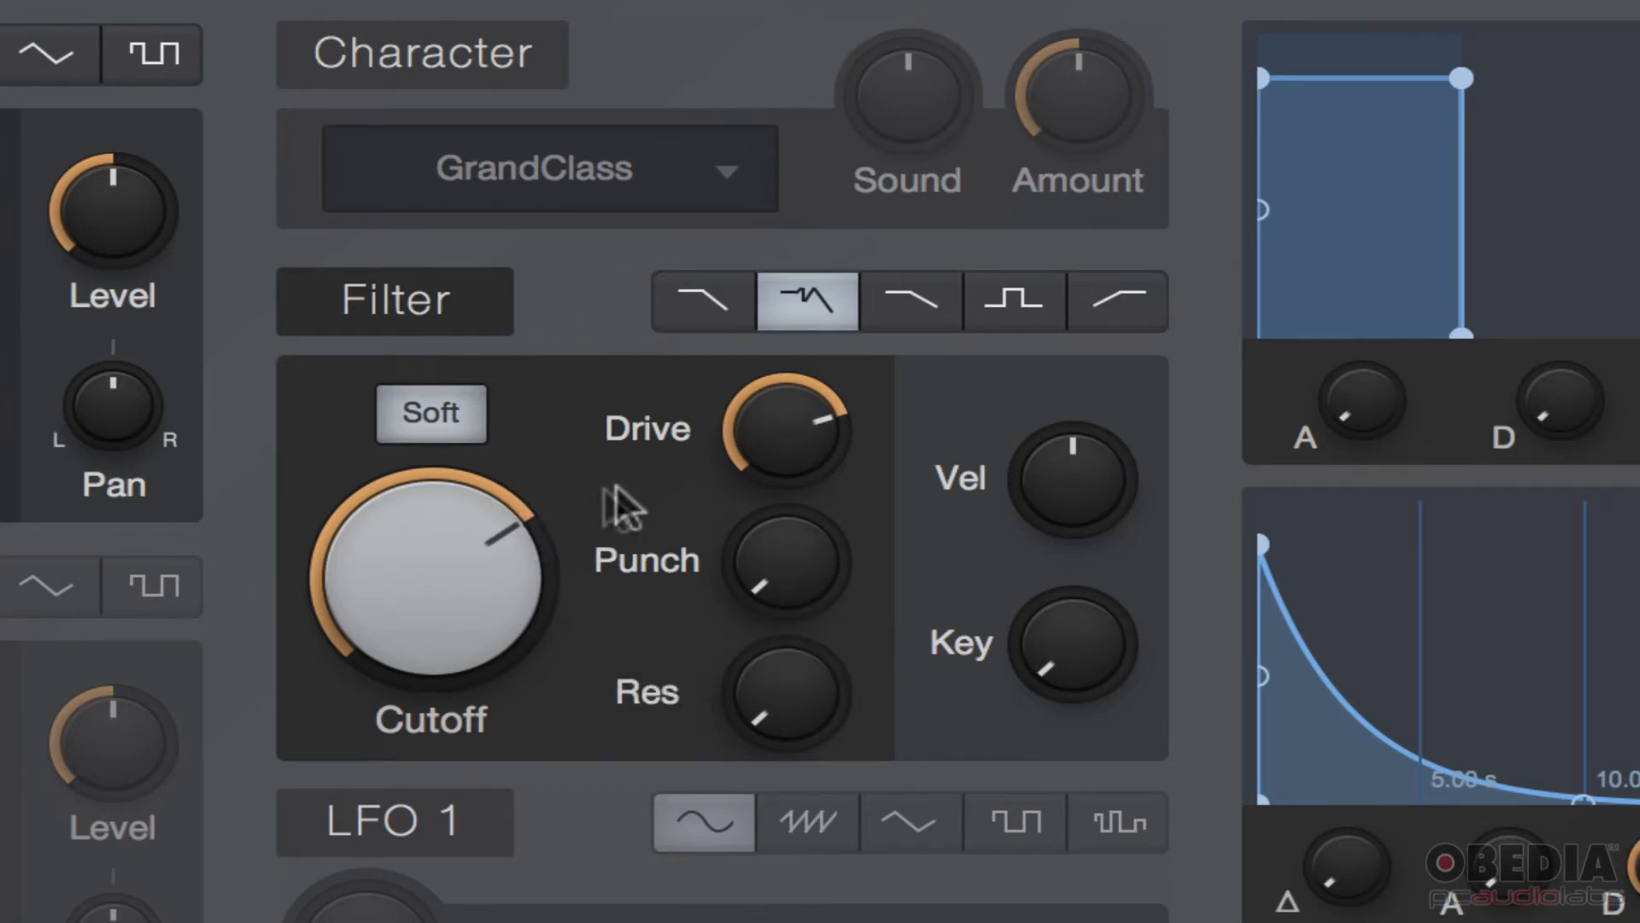
drag(750, 436, 870, 918)
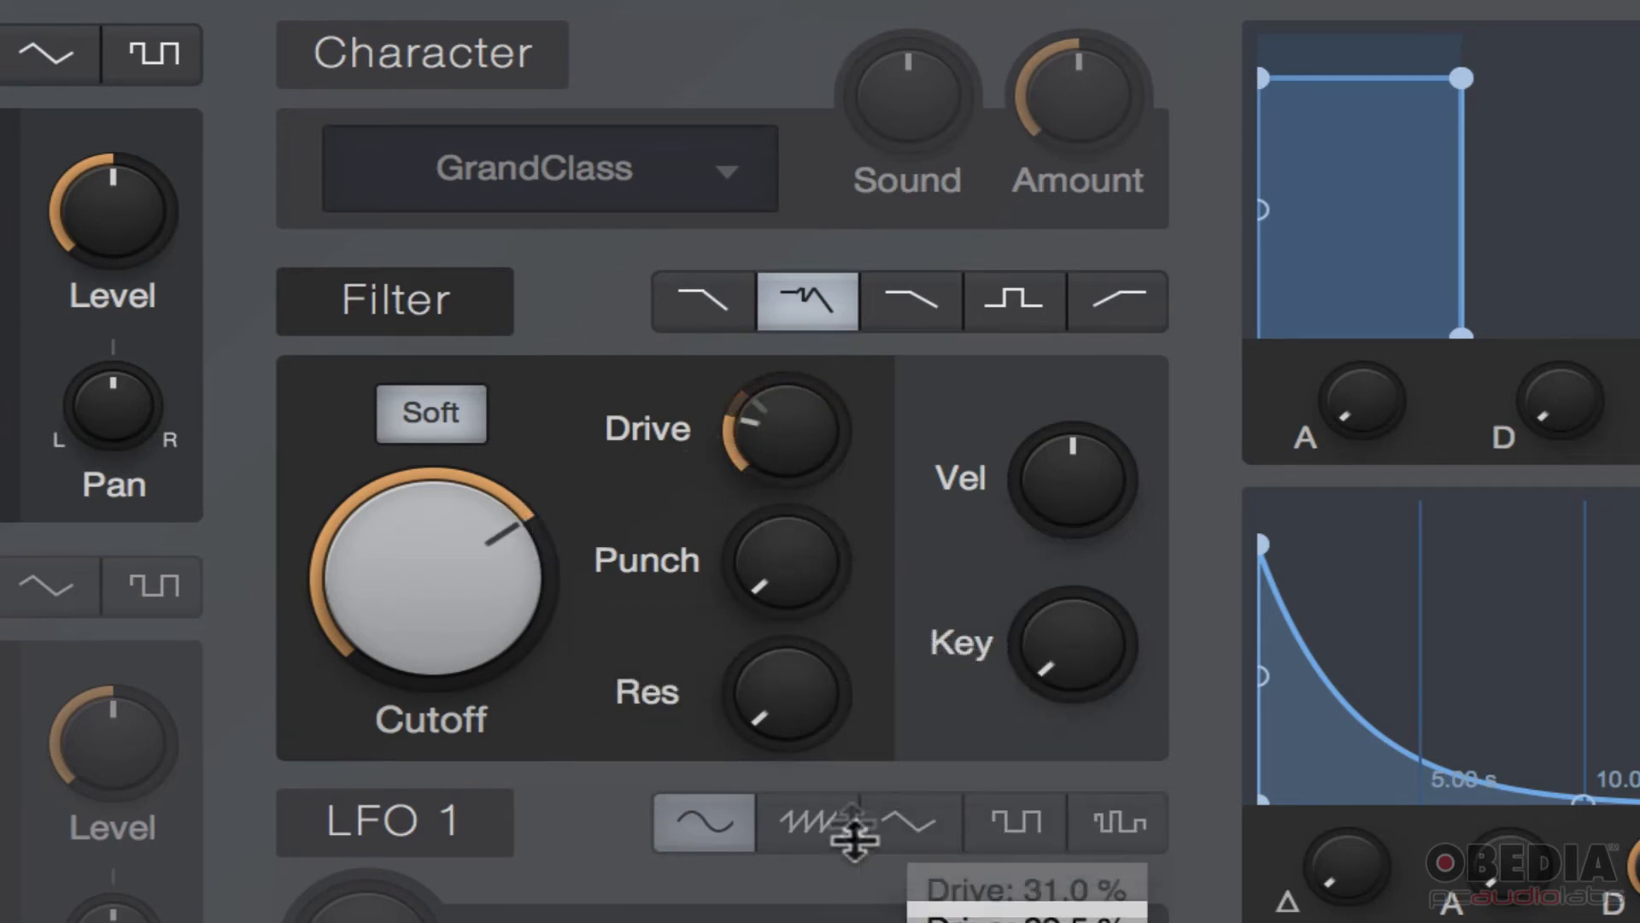
drag(809, 770, 864, 382)
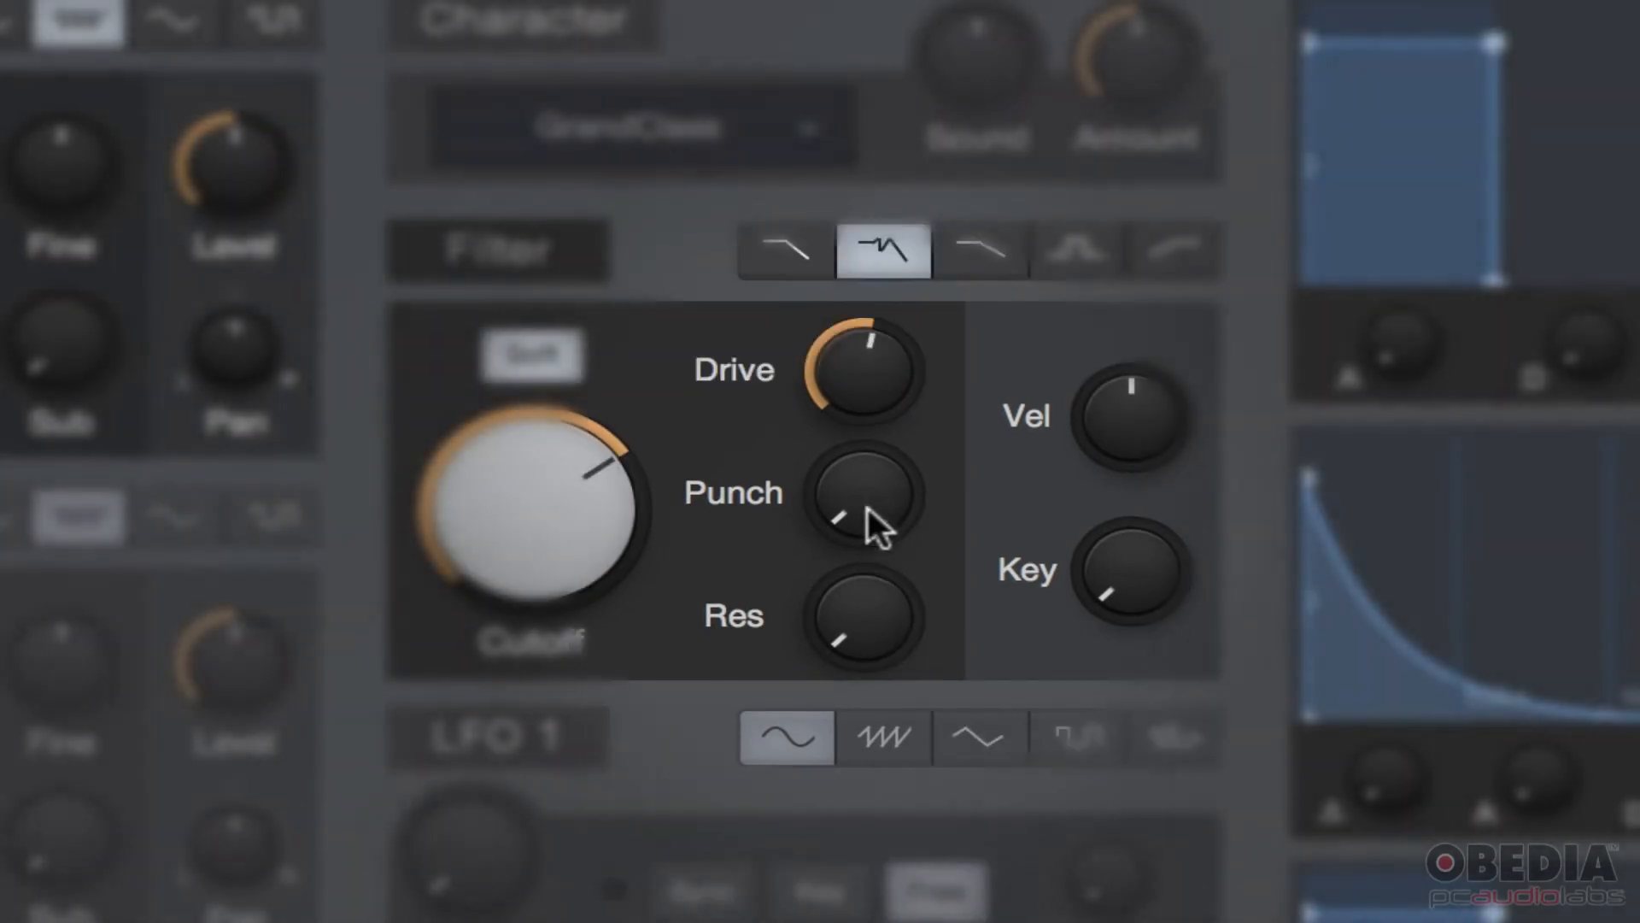
Raise Punch to 94% and bring it back down to about 53%
mouse_move(871, 493)
mouse_down()
mouse_move(874, 270)
mouse_move(906, 131)
mouse_up()
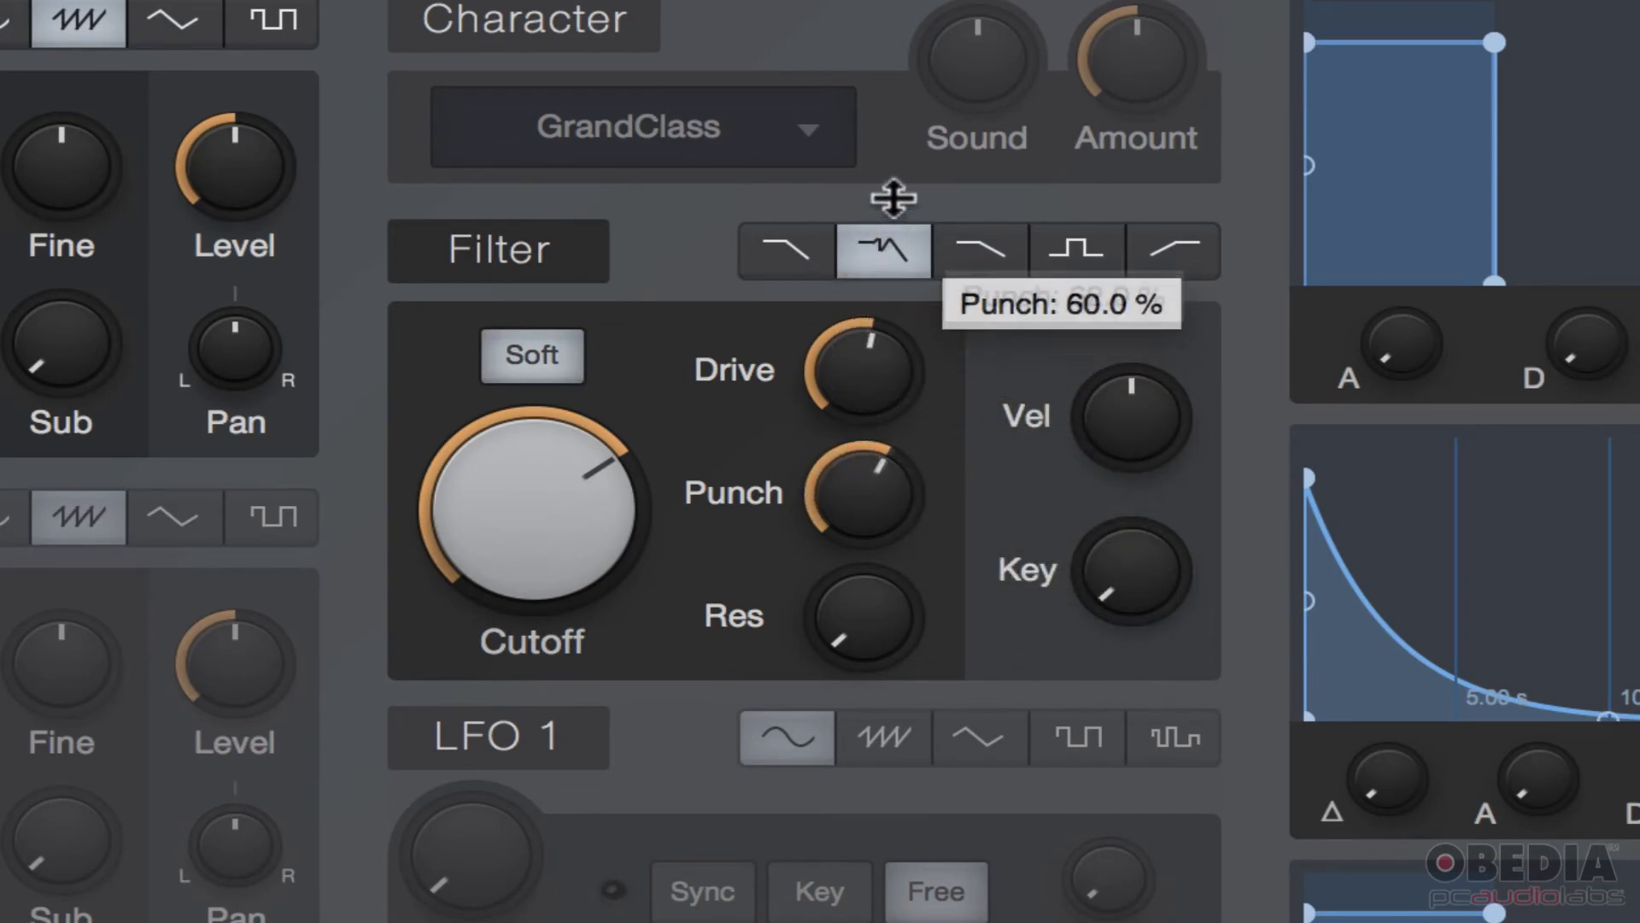
drag(905, 132, 931, 68)
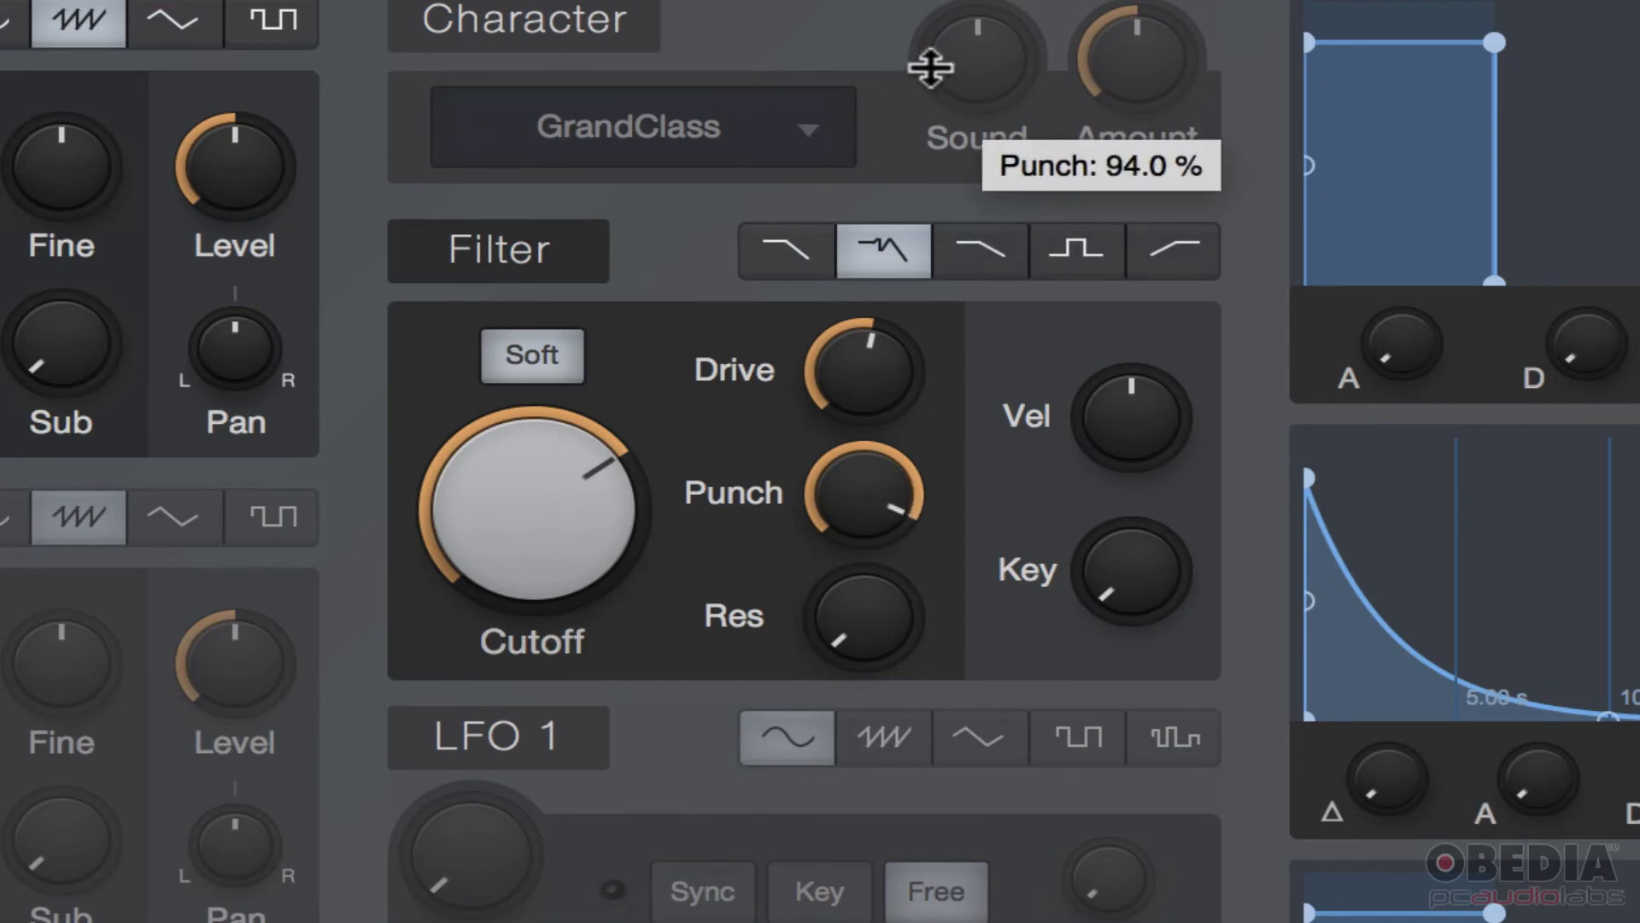
mouse_move(931, 67)
mouse_down()
mouse_move(919, 384)
mouse_move(885, 462)
mouse_up()
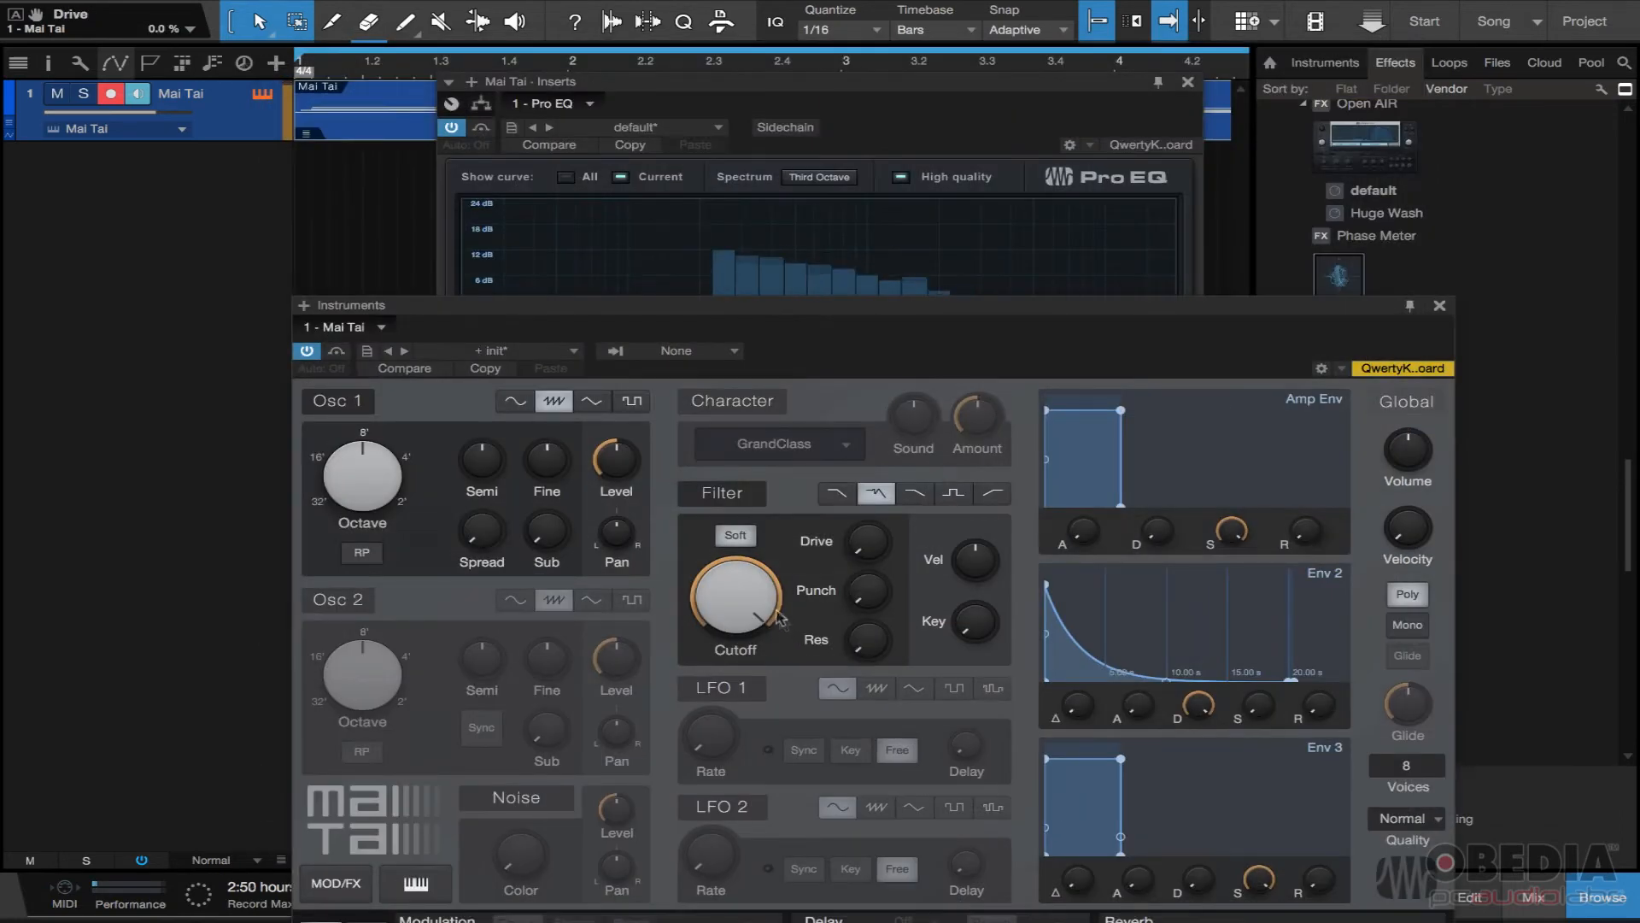
Turn resonance up to about 99% and sweep the cutoff down to ~3.4 kHz and back up
drag(861, 639, 867, 453)
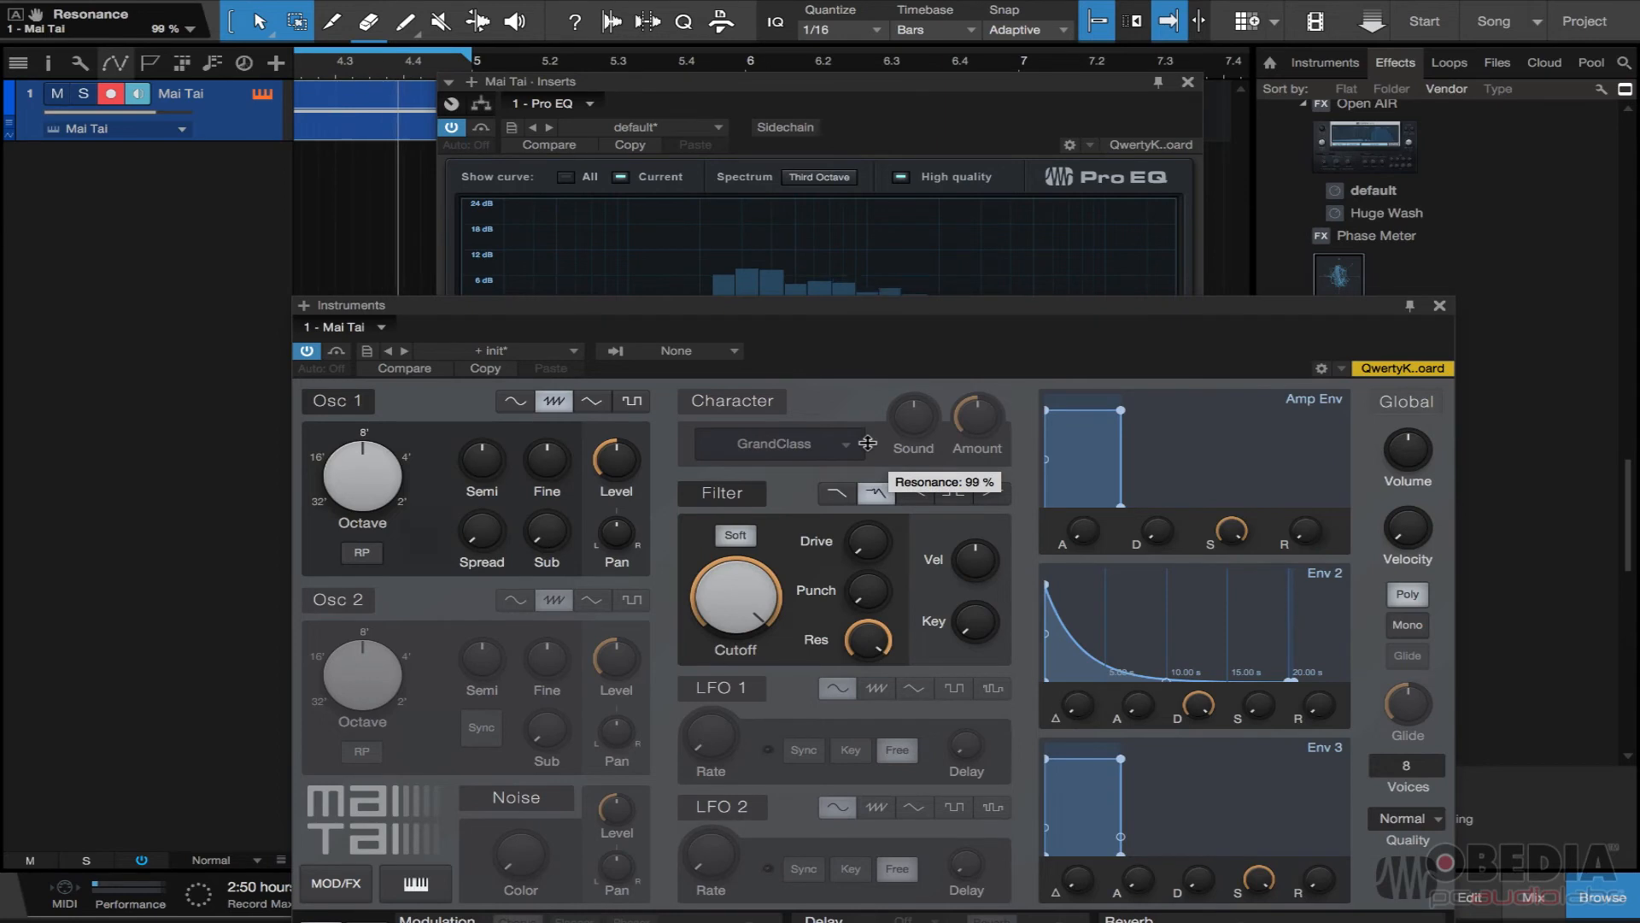
drag(775, 591, 806, 689)
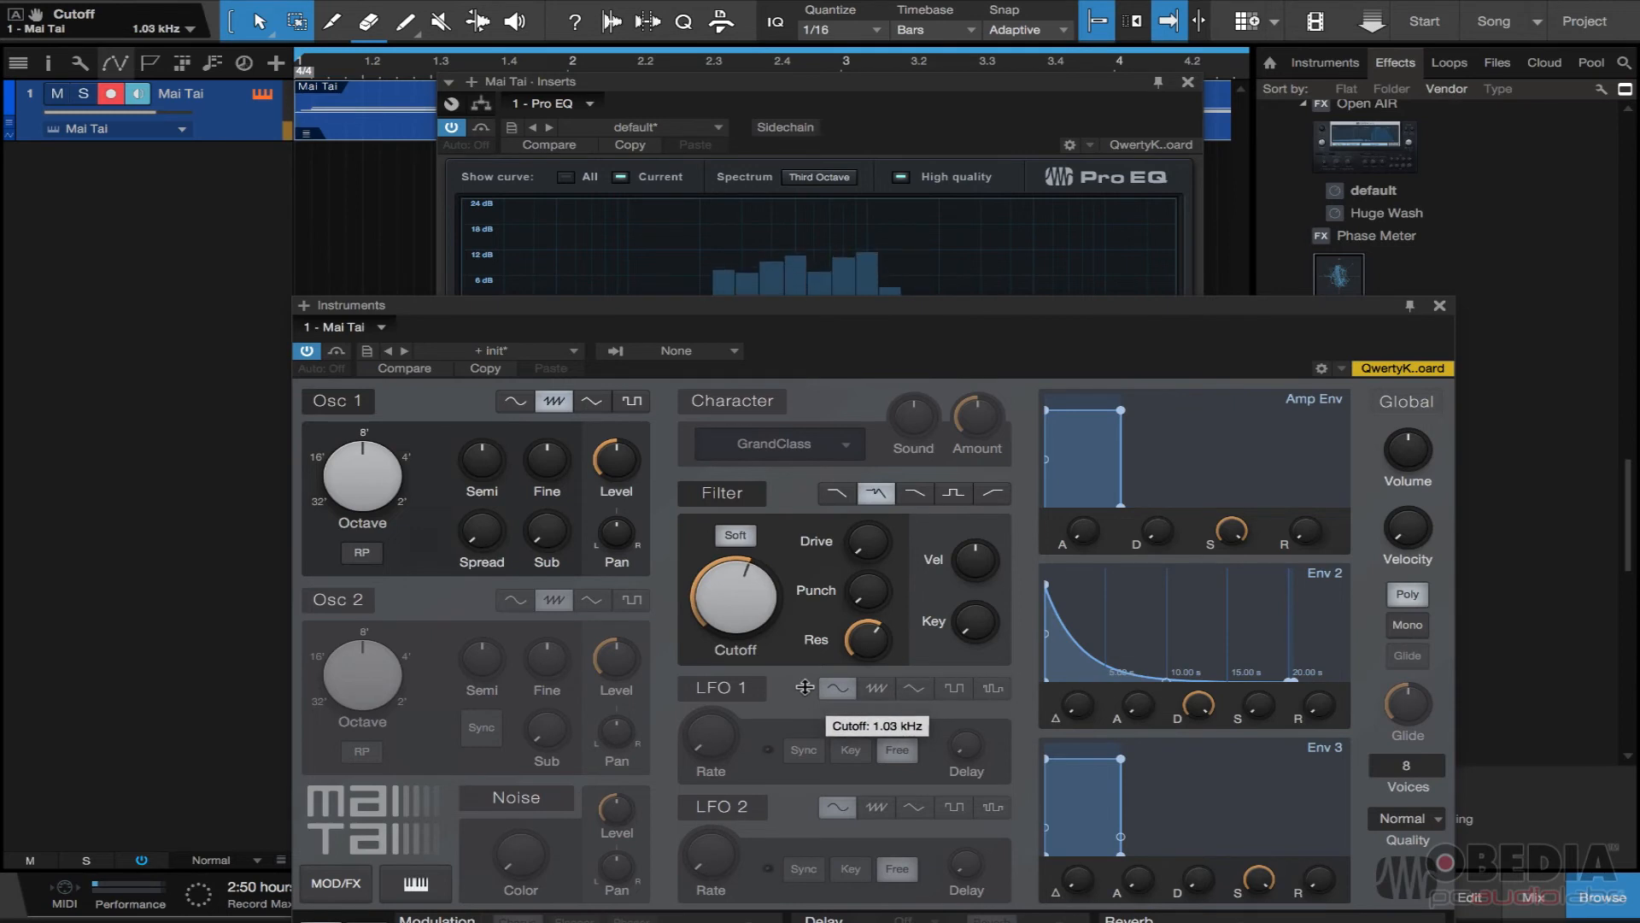
mouse_move(805, 689)
mouse_down()
mouse_move(778, 591)
mouse_move(785, 507)
mouse_up()
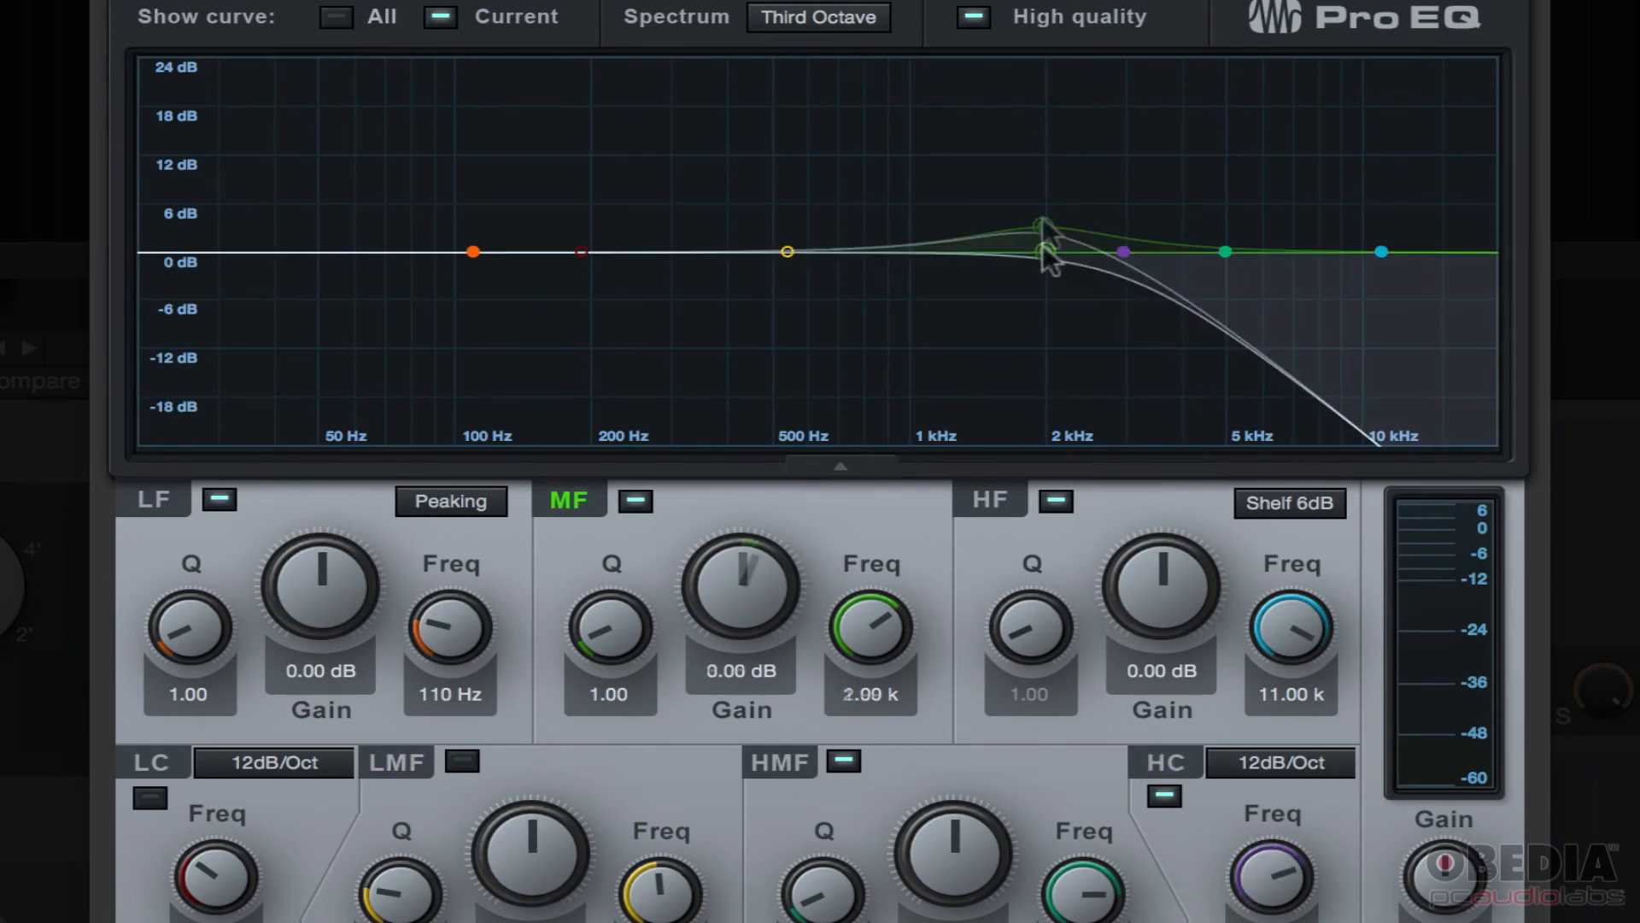
Boost a narrow Pro EQ MF peak to 15.22 dB near 2 kHz, then zero Mai Tai's resonance
drag(1046, 253, 1074, 196)
drag(759, 583, 760, 513)
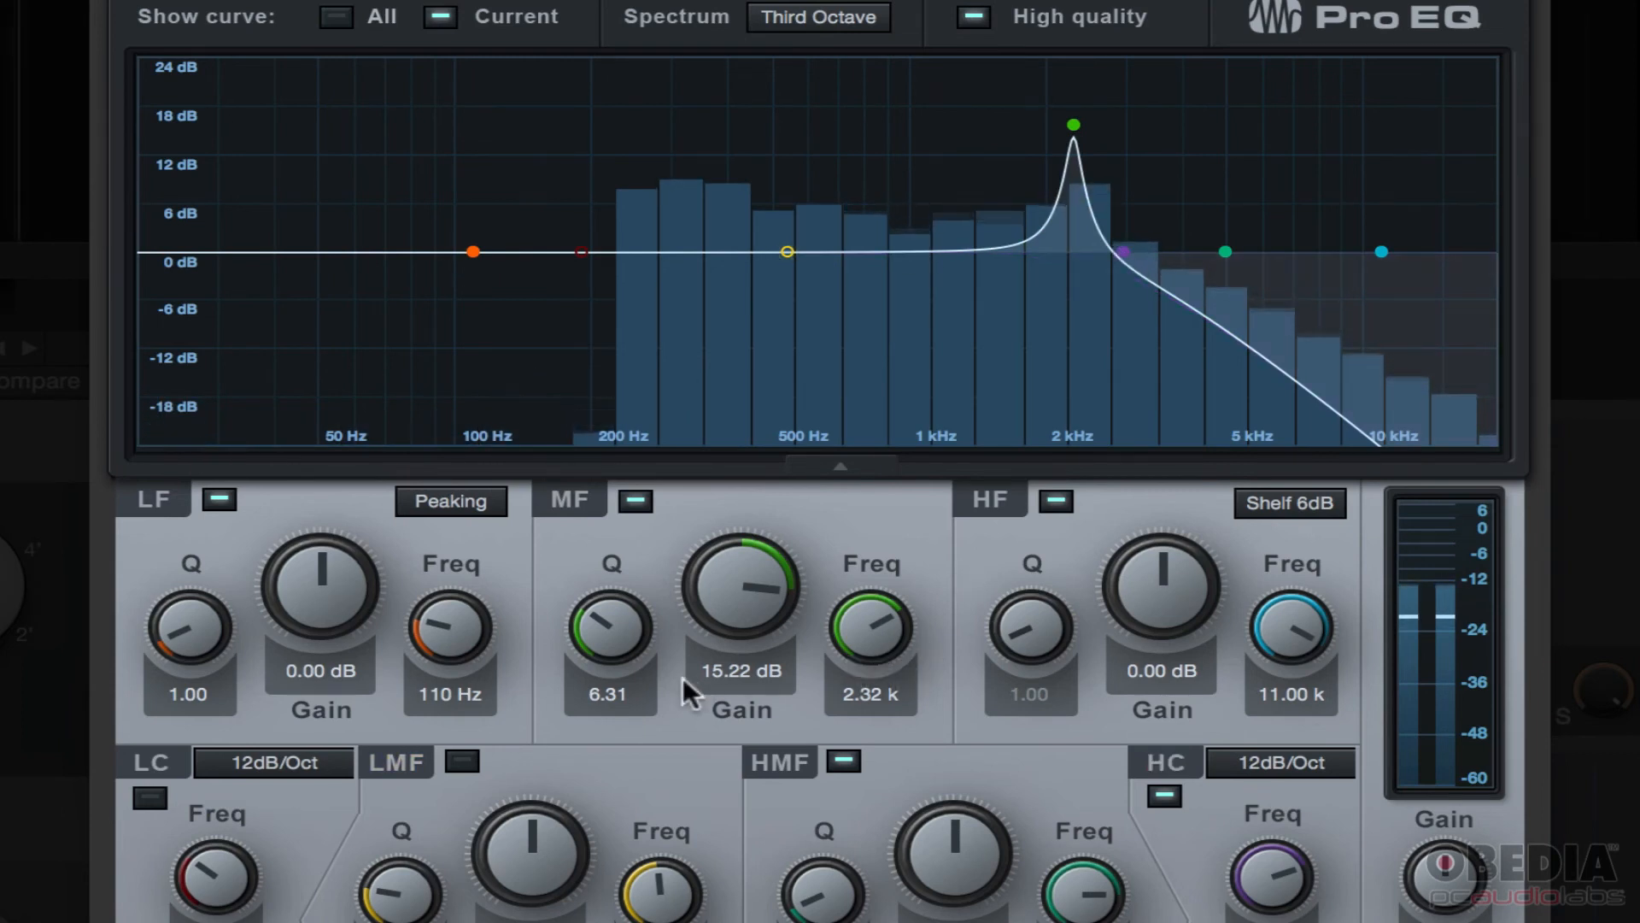
drag(850, 634, 853, 637)
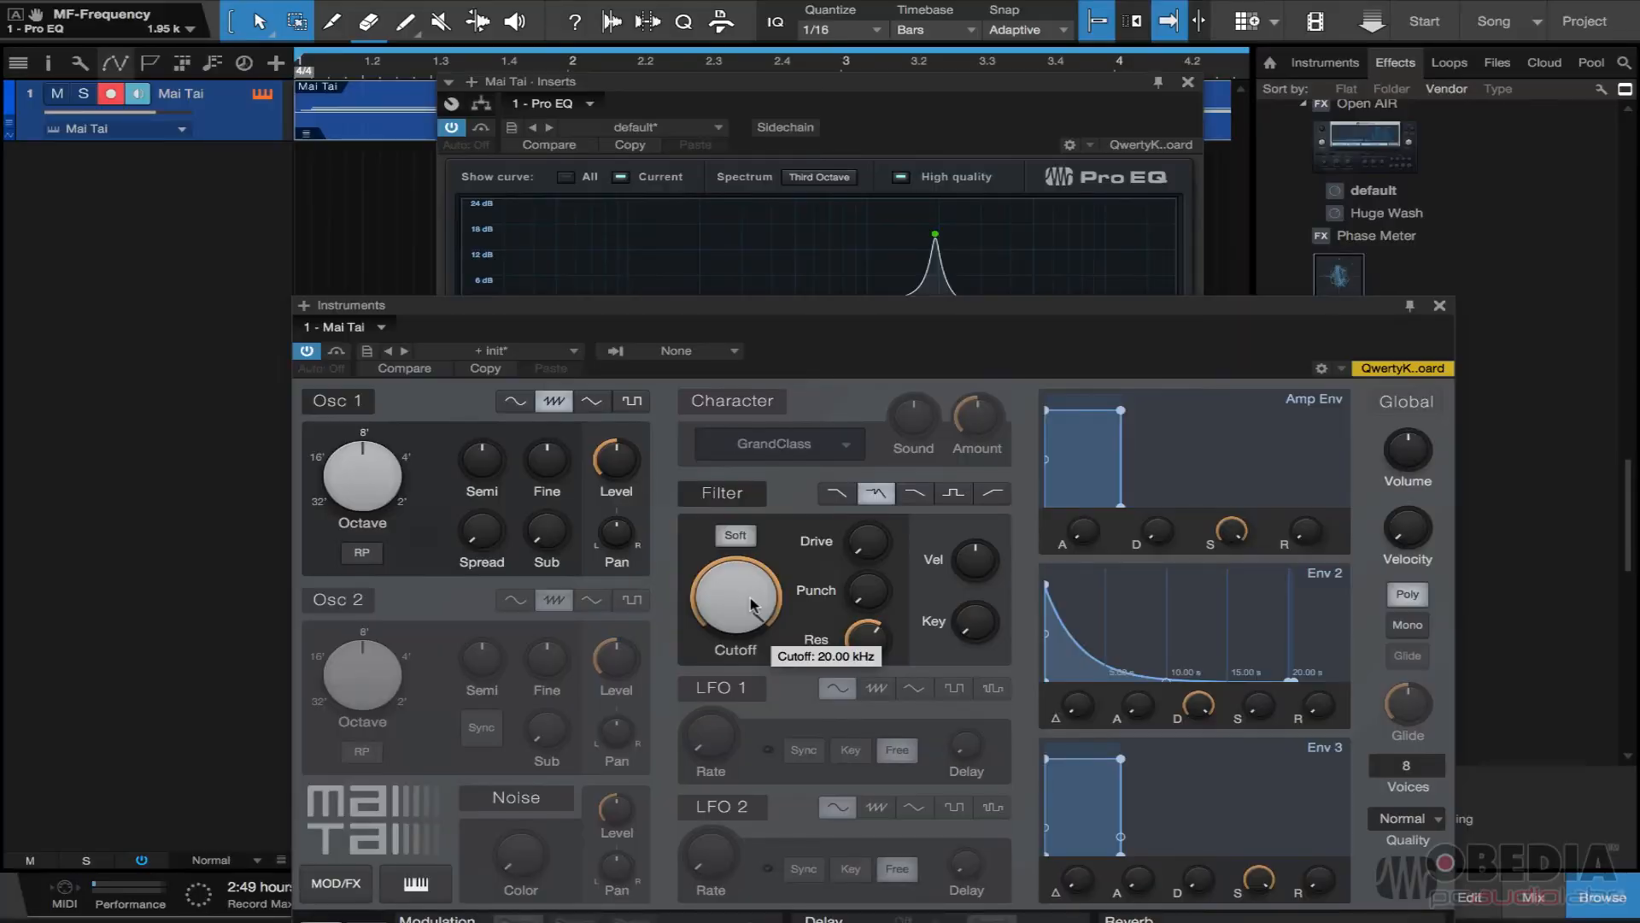
drag(871, 631, 859, 666)
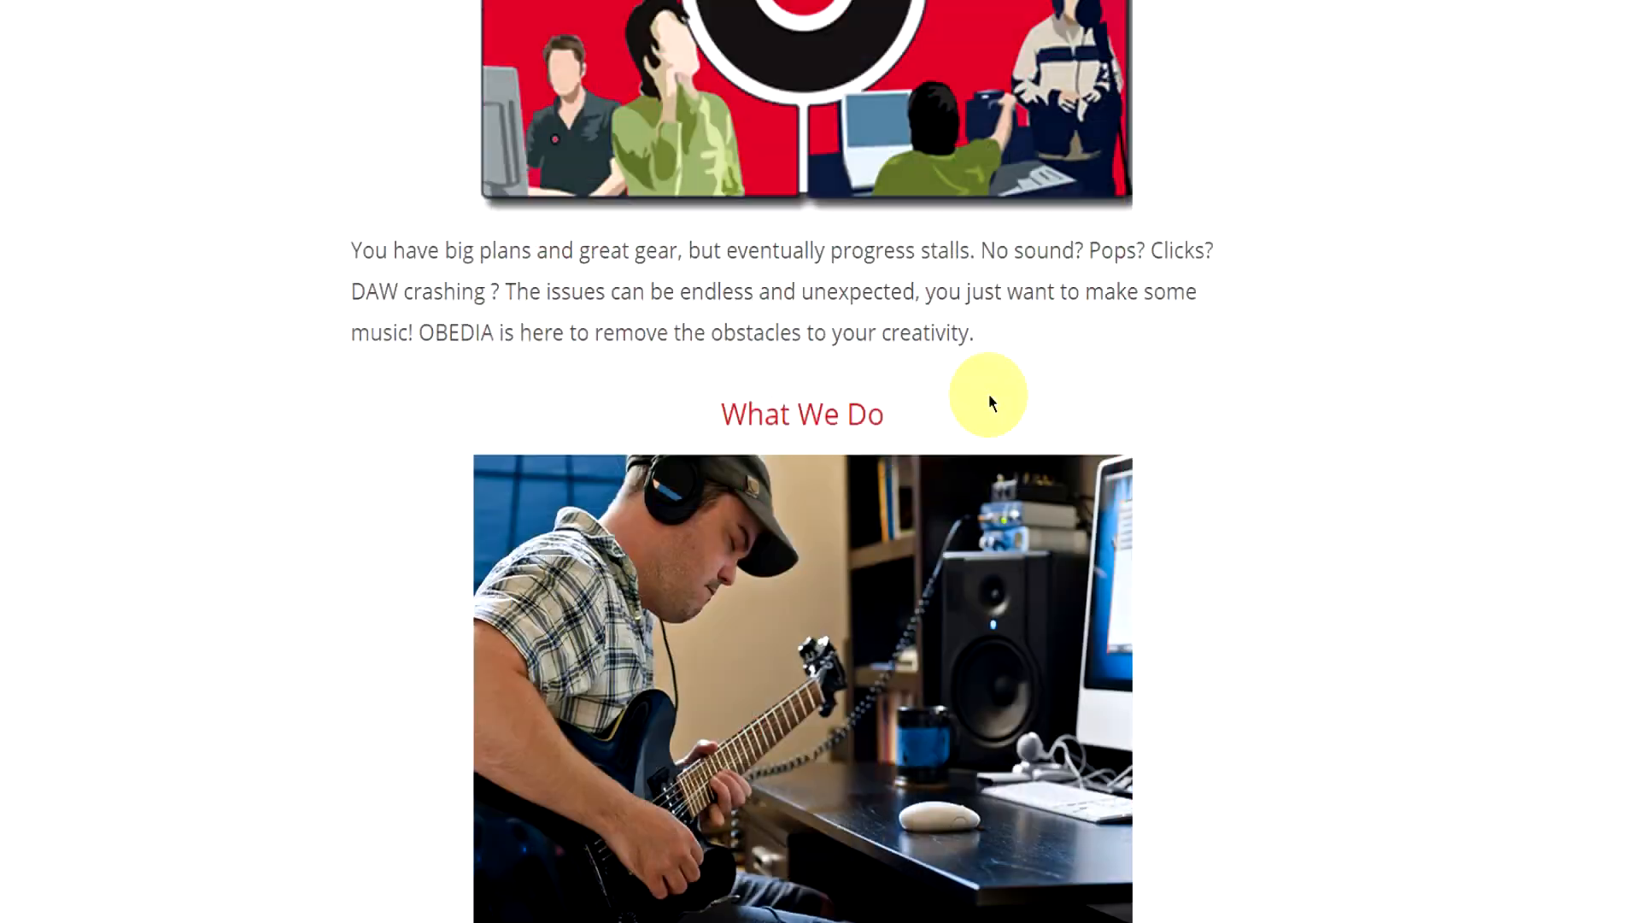
scroll(974, 413, down, 10)
scroll(962, 412, down, 5)
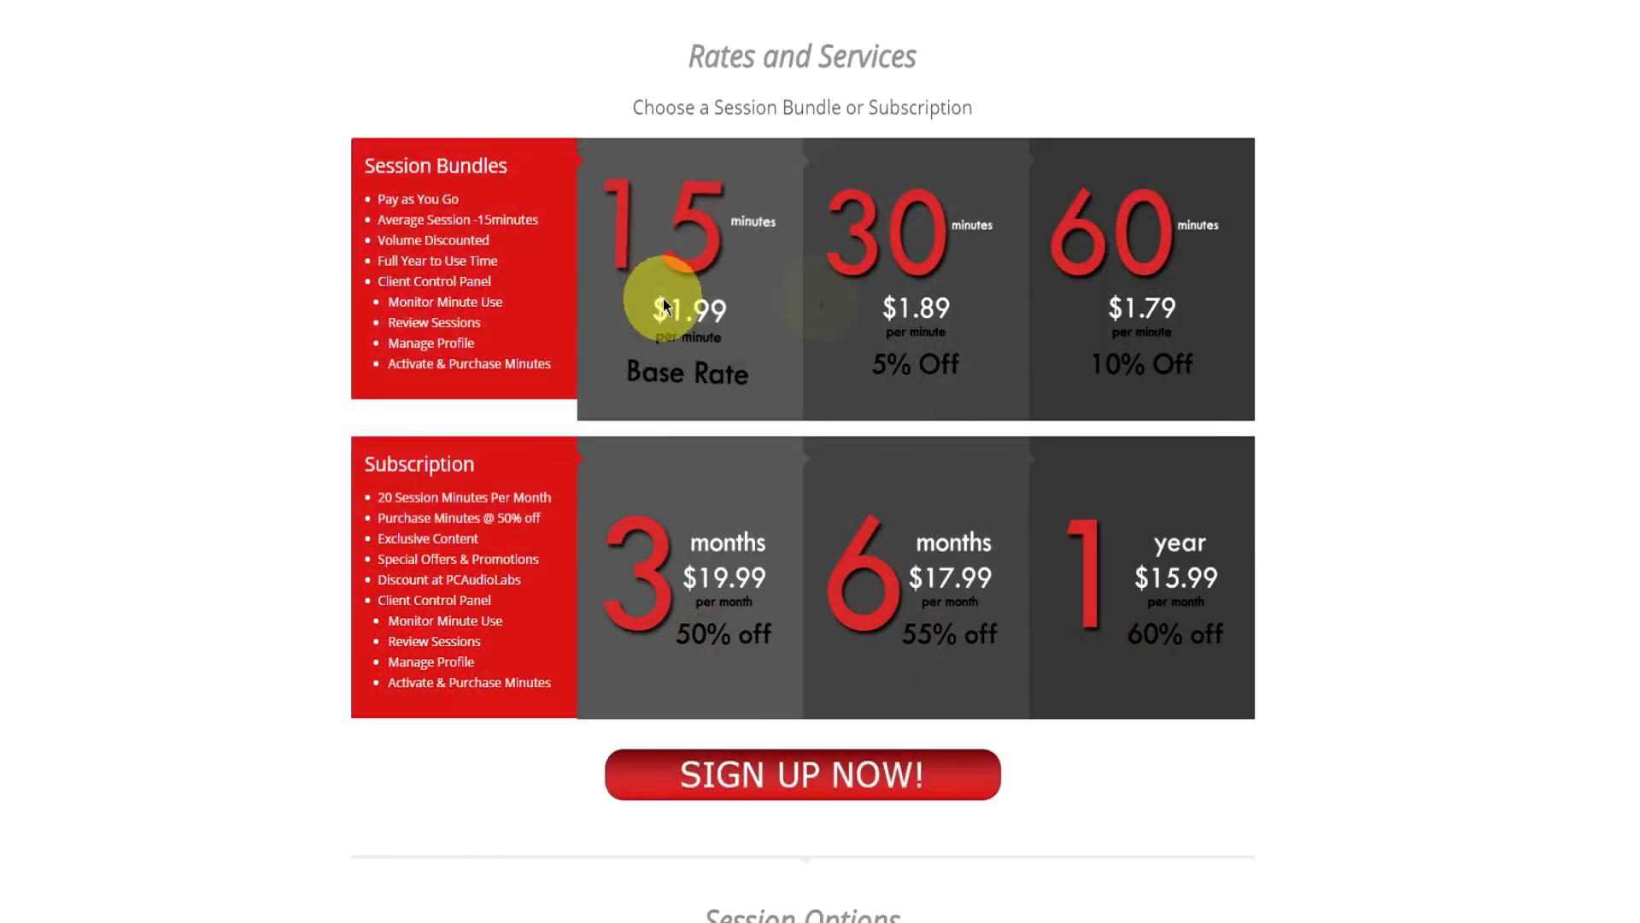